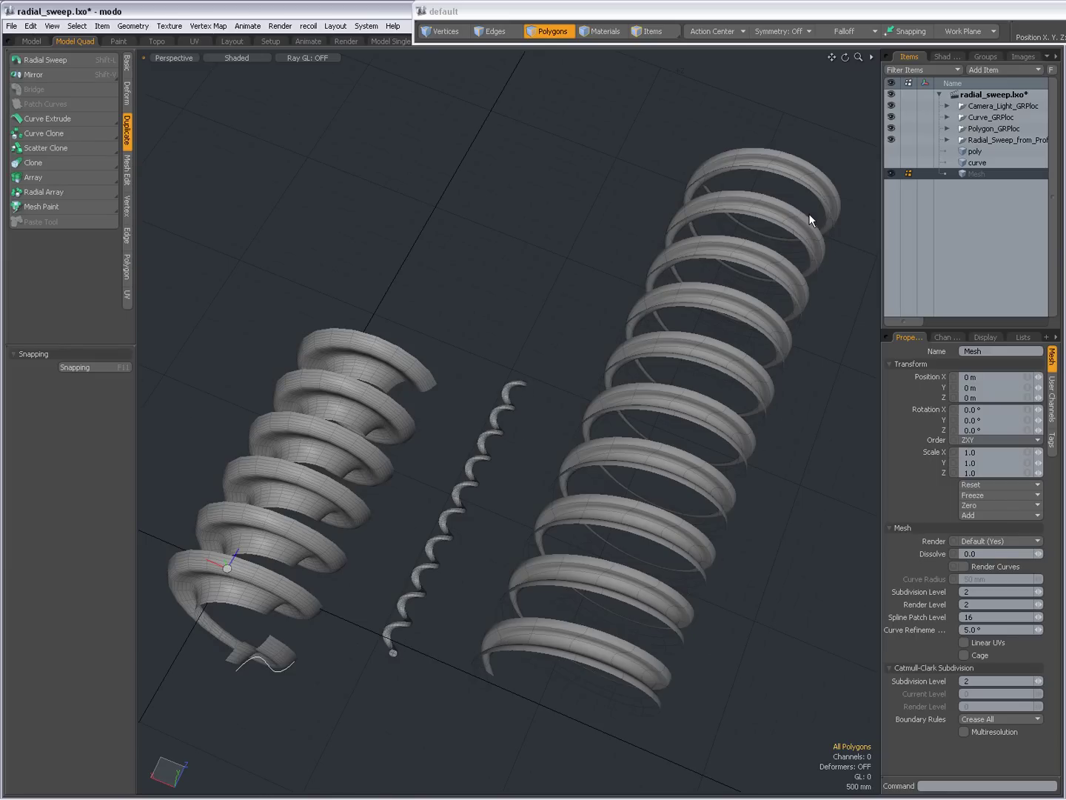
Step: Hide the Mesh item and the camera, curve, polygon and radial sweep group locators, and select the poly mesh
{"action": "double_click", "coordinate": [570, 650]}
{"action": "left_click", "coordinate": [890, 174]}
{"action": "left_click", "coordinate": [891, 117]}
{"action": "left_click", "coordinate": [891, 129]}
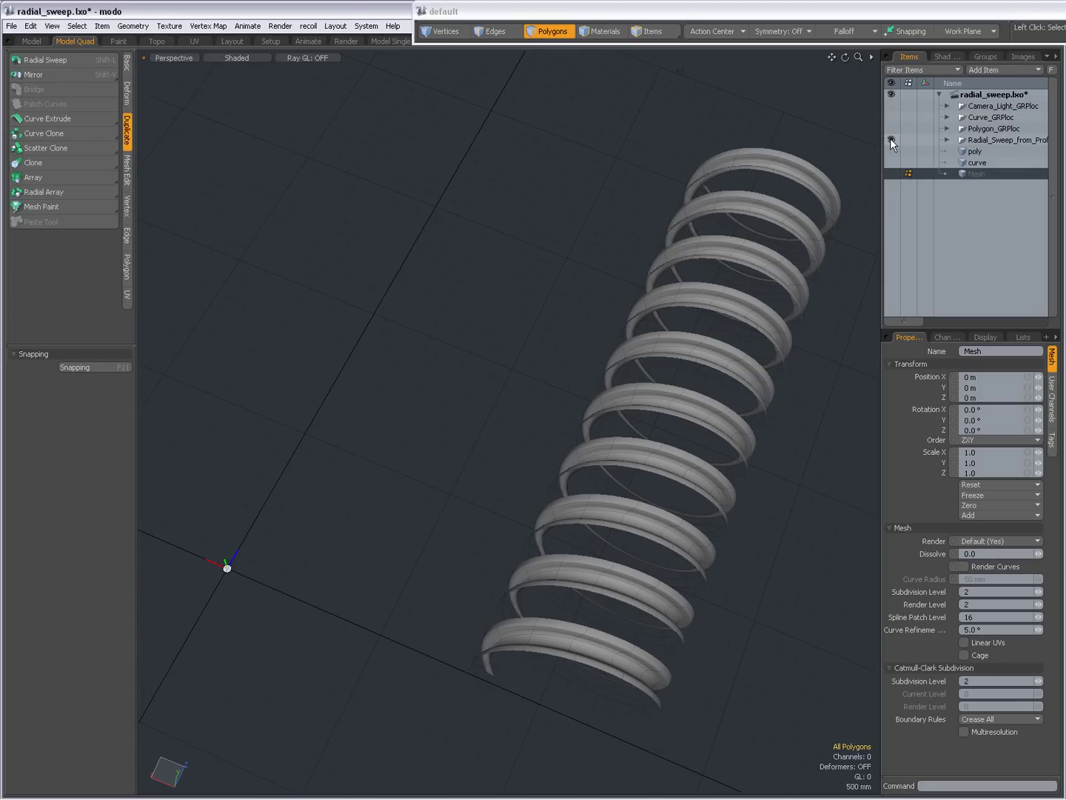
{"action": "left_click", "coordinate": [891, 139]}
{"action": "left_click", "coordinate": [977, 154]}
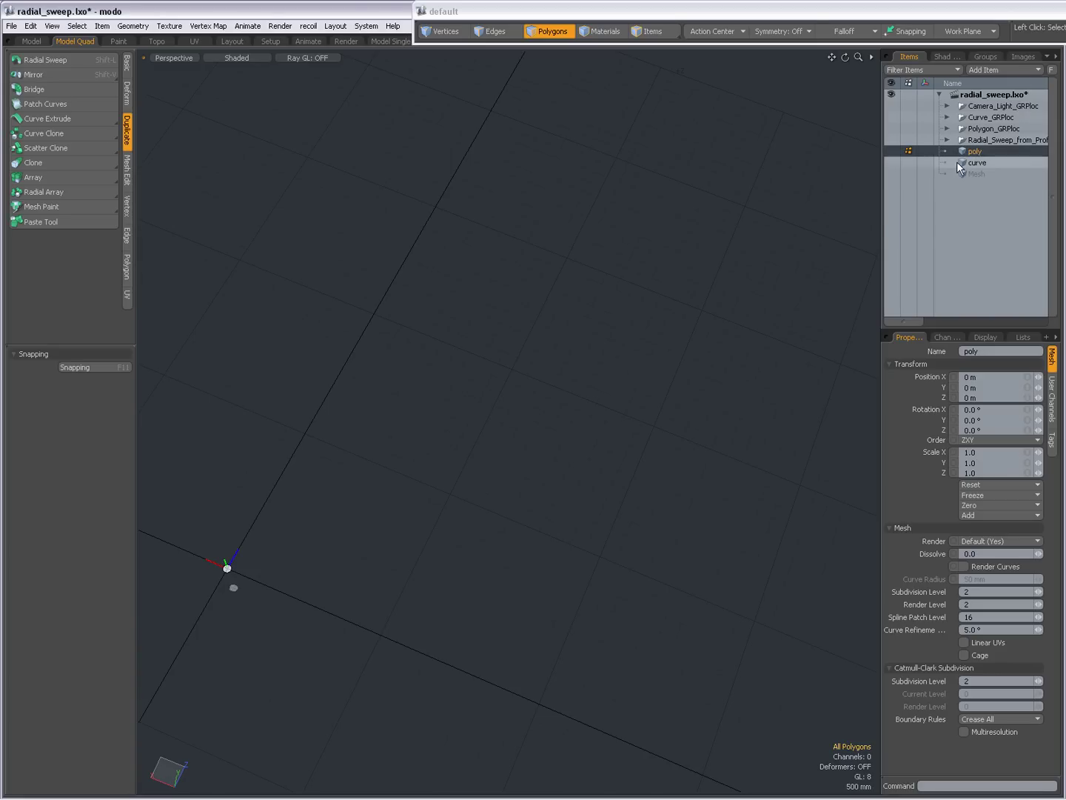
Step: Examine the flat octagonal poly mesh and its polygons in relation to the world origin
{"action": "mouse_move", "coordinate": [236, 592]}
{"action": "left_mouse_down", "text": "ctrl+alt"}
{"action": "mouse_move", "coordinate": [395, 598]}
{"action": "mouse_move", "coordinate": [443, 576]}
{"action": "left_mouse_up", "text": "ctrl+alt"}
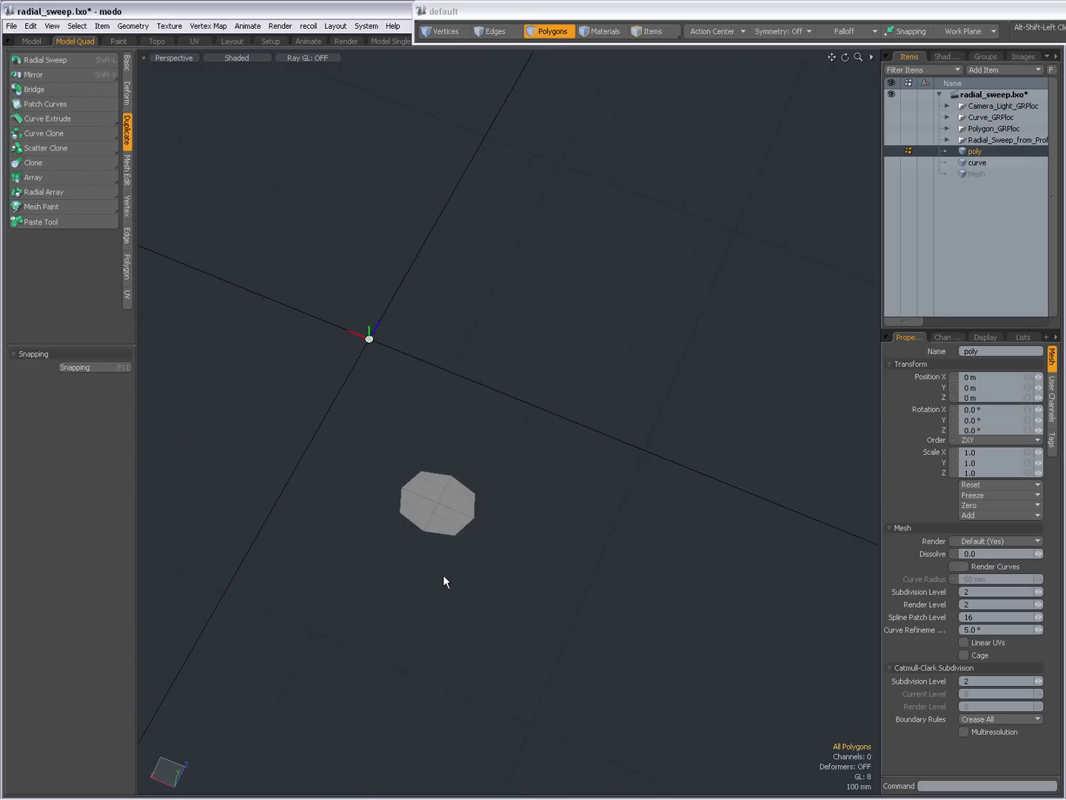
{"action": "mouse_move", "coordinate": [458, 483]}
{"action": "left_mouse_down"}
{"action": "mouse_move", "coordinate": [436, 490]}
{"action": "mouse_move", "coordinate": [476, 539]}
{"action": "mouse_move", "coordinate": [317, 629]}
{"action": "mouse_move", "coordinate": [440, 624]}
{"action": "mouse_move", "coordinate": [628, 657]}
{"action": "mouse_move", "coordinate": [270, 609]}
{"action": "mouse_move", "coordinate": [455, 542]}
{"action": "mouse_move", "coordinate": [670, 722]}
{"action": "mouse_move", "coordinate": [584, 571]}
{"action": "mouse_move", "coordinate": [566, 636]}
{"action": "mouse_move", "coordinate": [510, 508]}
{"action": "left_mouse_up"}
{"action": "left_click", "coordinate": [487, 583]}
{"action": "scroll", "coordinate": [439, 624], "scroll_direction": "down", "scroll_amount": 5}
{"action": "key", "text": "a"}
{"action": "scroll", "coordinate": [412, 551], "scroll_direction": "down", "scroll_amount": 4}
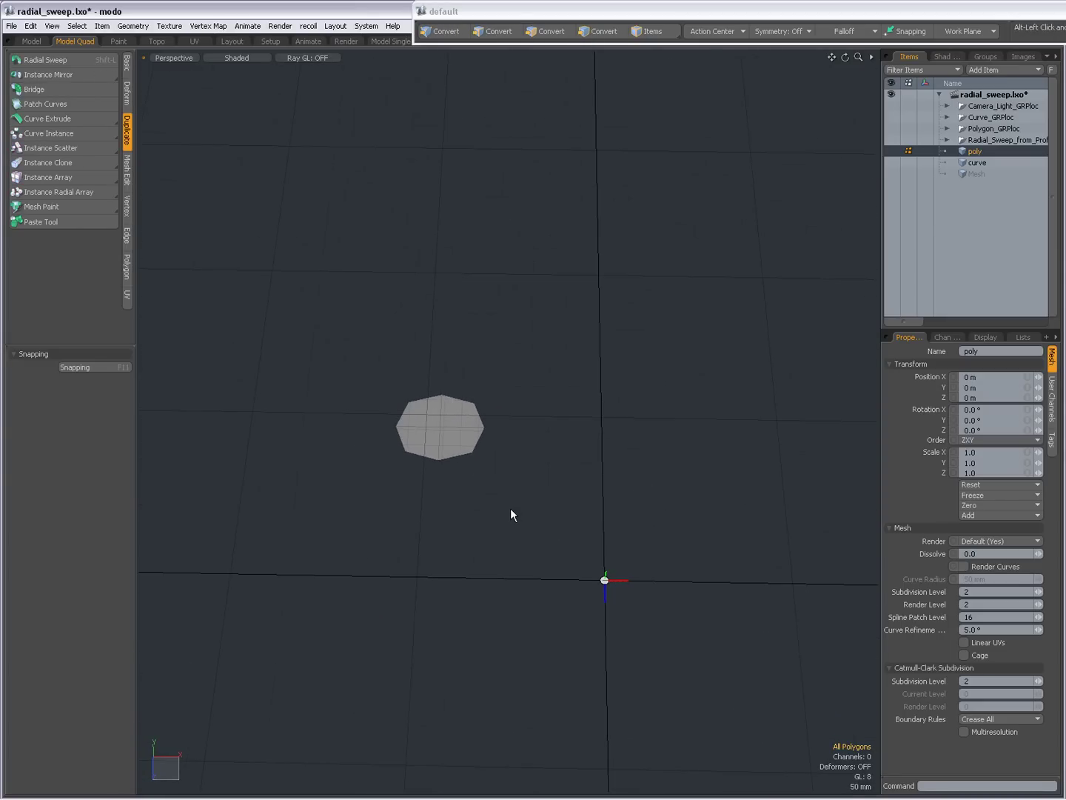
{"action": "mouse_move", "coordinate": [477, 437]}
{"action": "left_mouse_down"}
{"action": "mouse_move", "coordinate": [441, 406]}
{"action": "mouse_move", "coordinate": [477, 448]}
{"action": "left_mouse_up"}
{"action": "scroll", "coordinate": [464, 499], "scroll_direction": "down", "scroll_amount": 4}
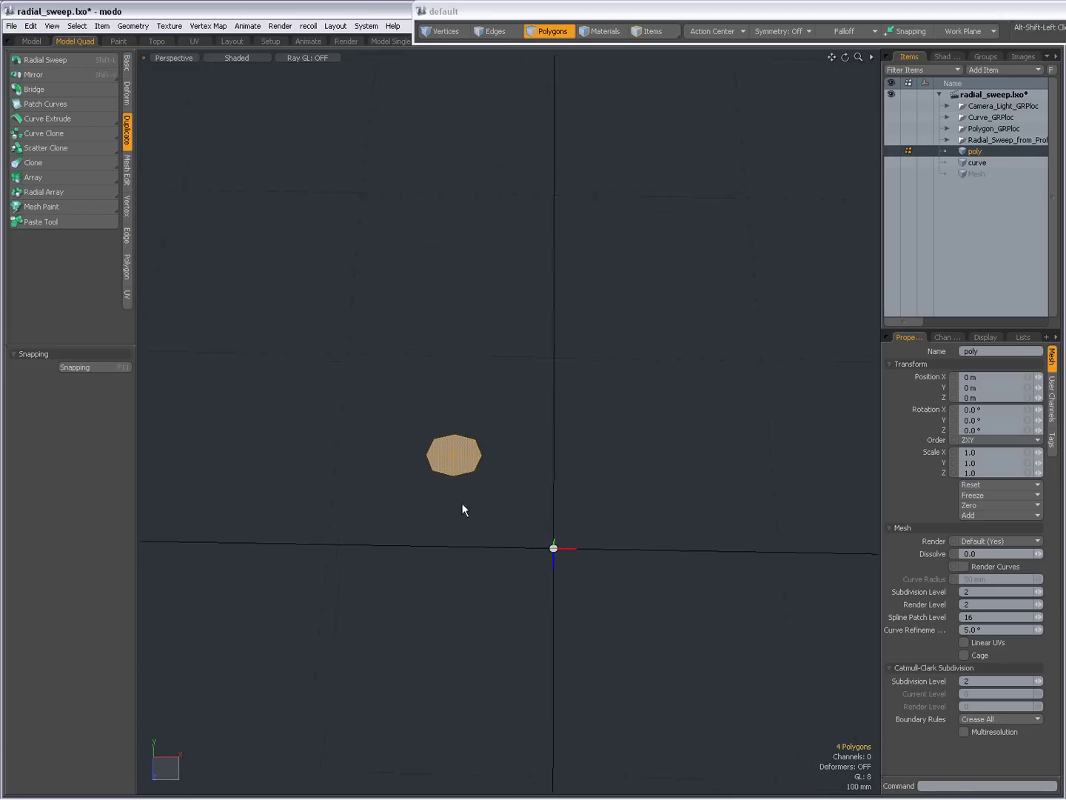
{"action": "left_click_drag", "start_coordinate": [463, 502], "coordinate": [421, 496], "text": "alt"}
{"action": "left_click", "coordinate": [445, 516]}
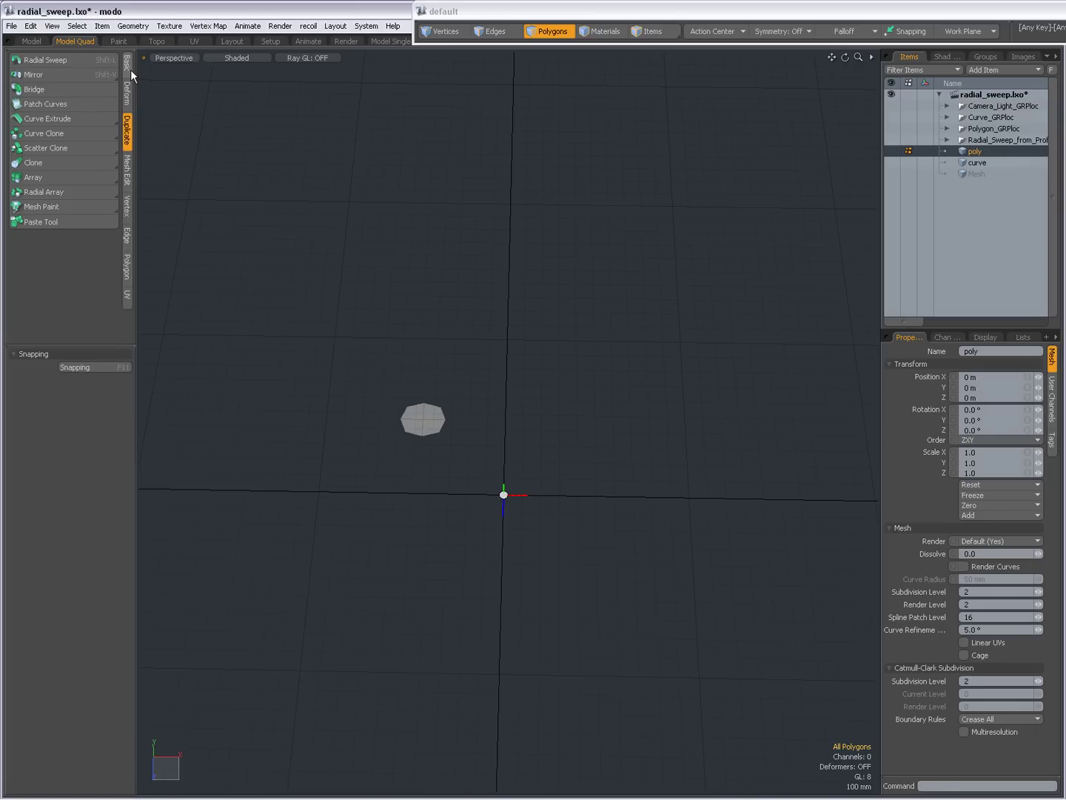
Step: Start a Radial Sweep on the poly mesh and place the helix centre beside the octagonal disc
{"action": "left_click", "coordinate": [48, 59]}
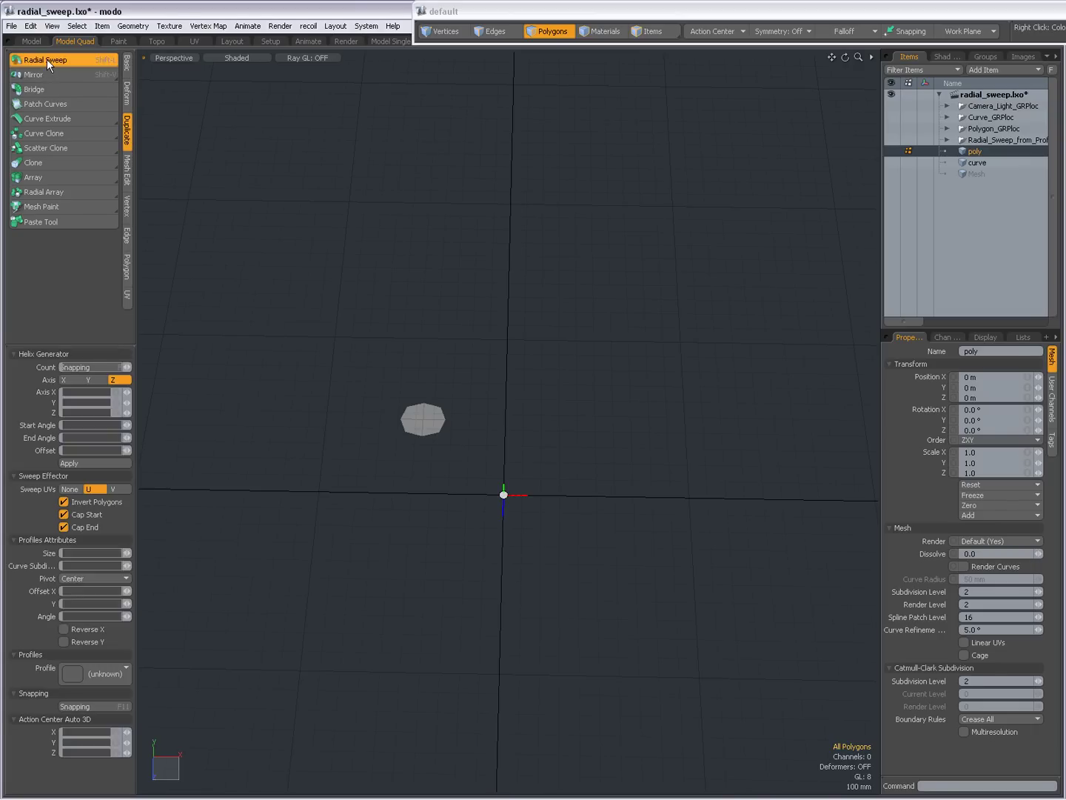
{"action": "left_click", "coordinate": [287, 288]}
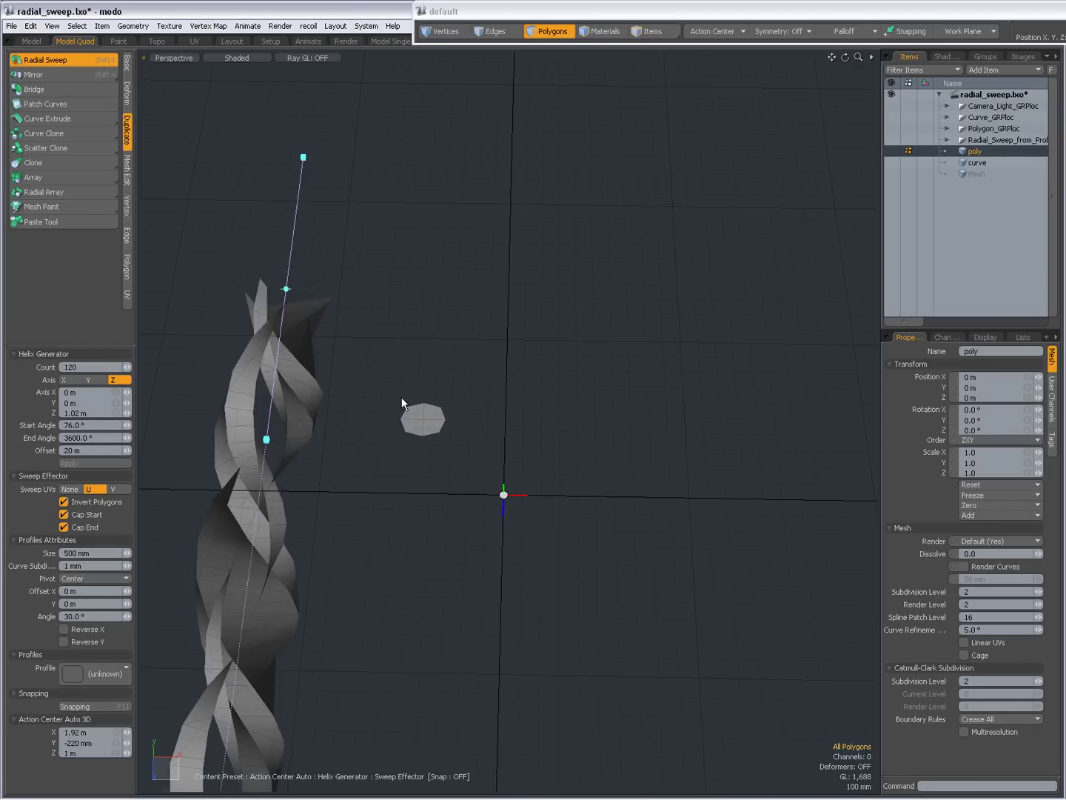
{"action": "left_click_drag", "start_coordinate": [402, 396], "coordinate": [337, 385], "text": "ctrl+alt"}
{"action": "left_click_drag", "start_coordinate": [314, 442], "coordinate": [455, 343], "text": "alt+shift"}
{"action": "left_click_drag", "start_coordinate": [469, 417], "coordinate": [392, 487], "text": "ctrl+alt"}
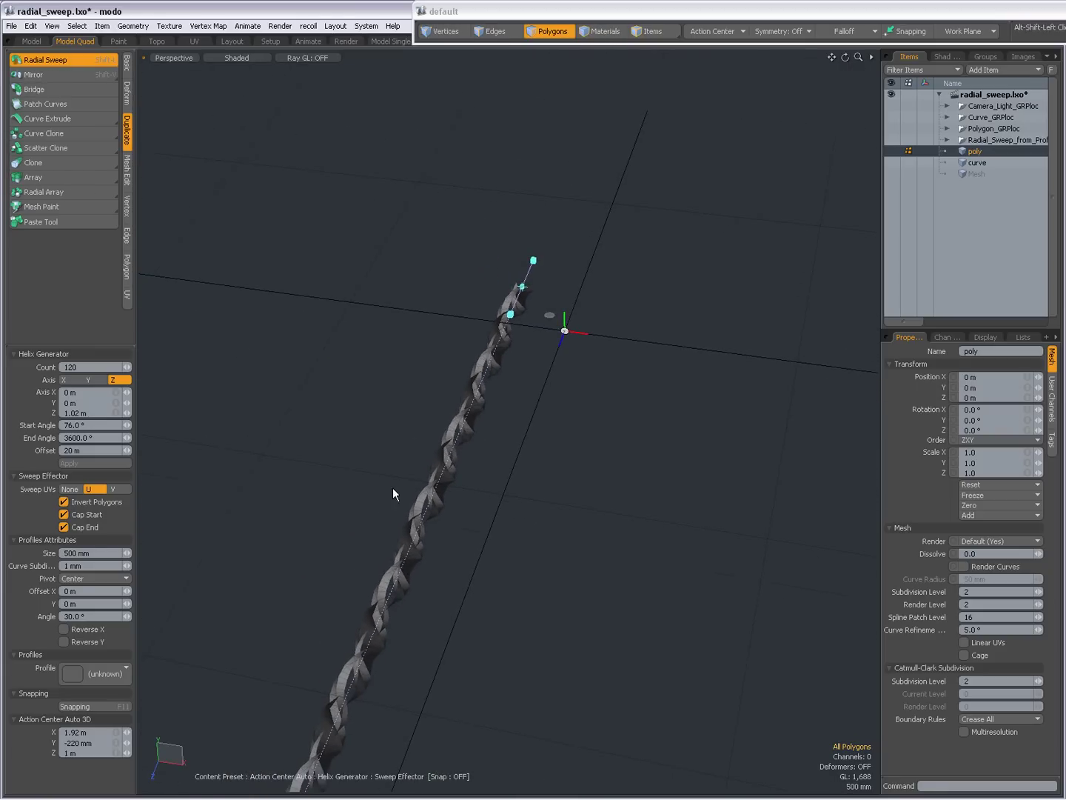
Step: Clear the sweep's profile preset to (none) so the poly disc itself is swept along the helix
{"action": "left_click", "coordinate": [97, 671]}
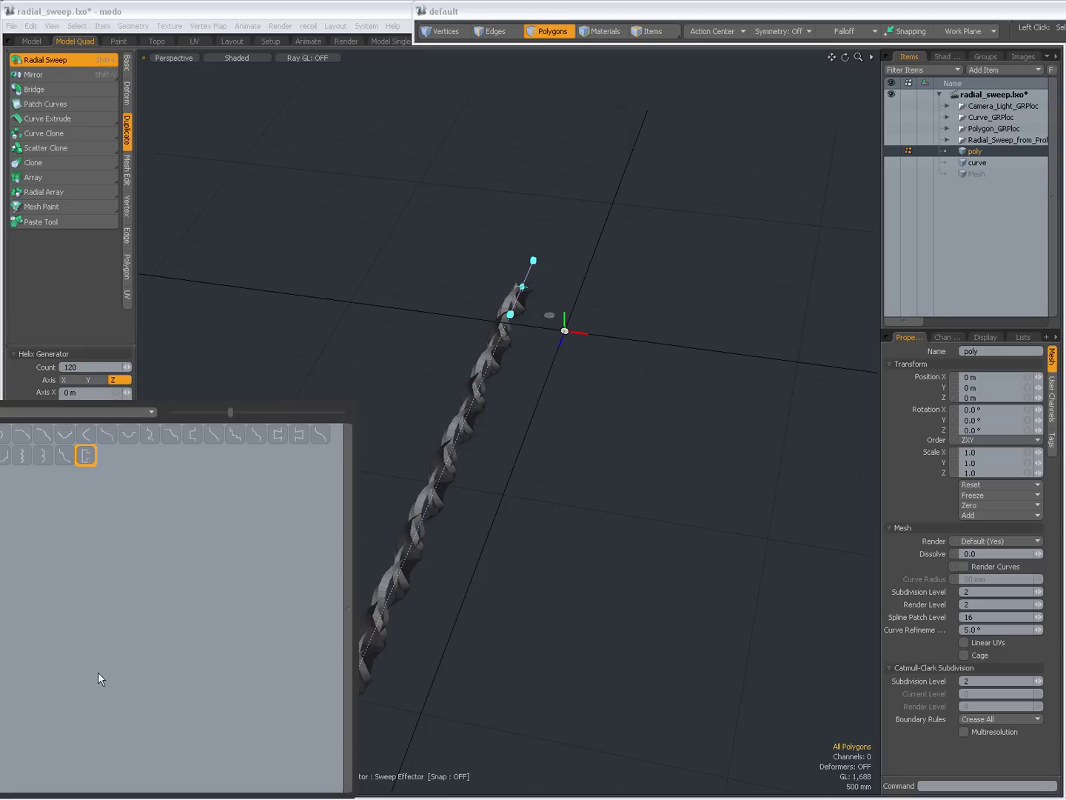
{"action": "left_click", "coordinate": [85, 456]}
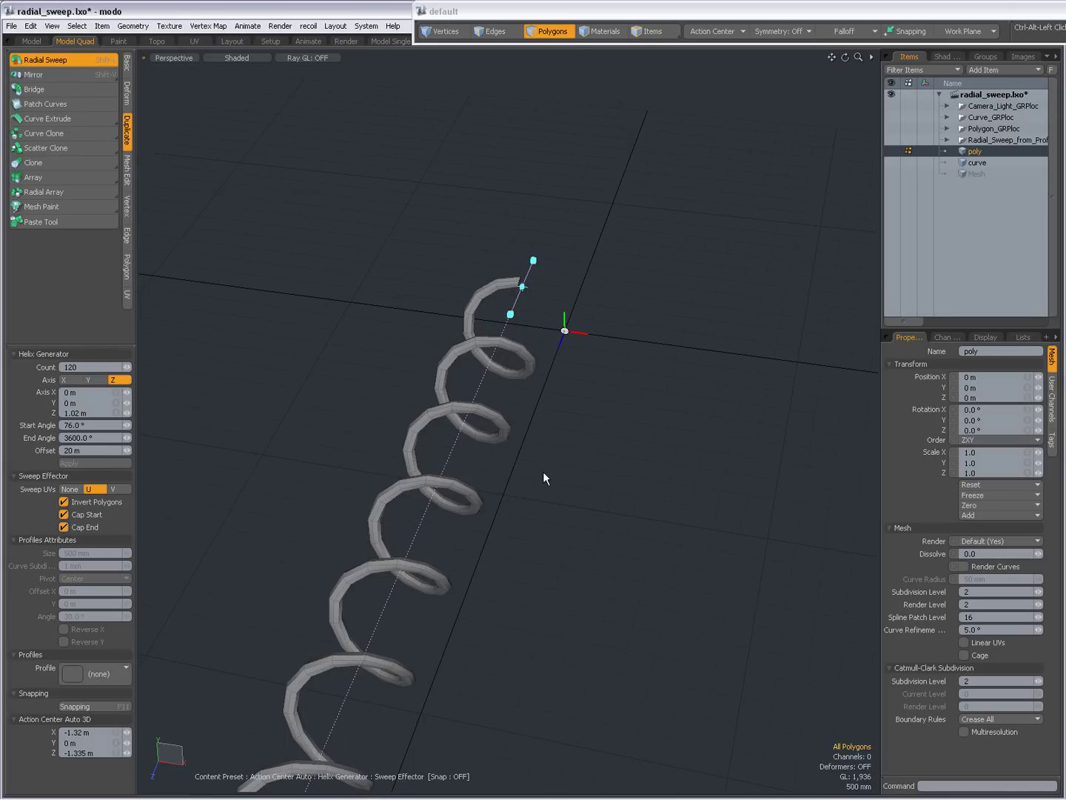
{"action": "left_click_drag", "start_coordinate": [544, 471], "coordinate": [430, 497], "text": "ctrl+alt"}
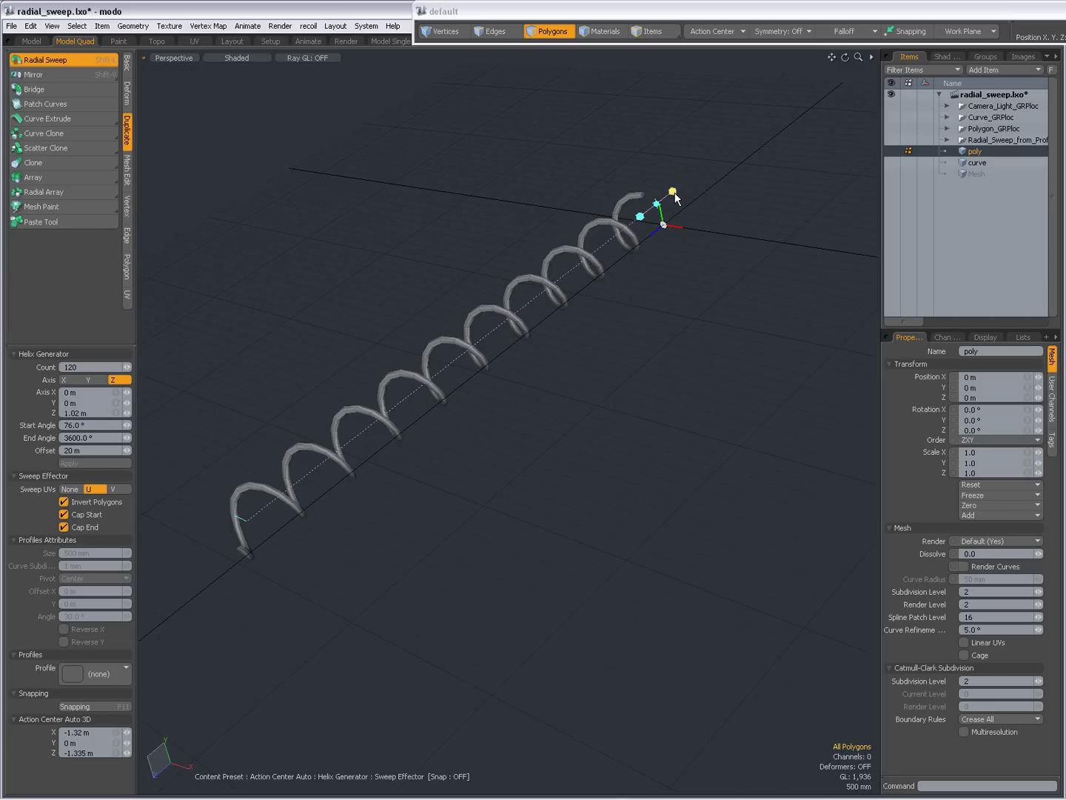
Step: Adjust the helix axis with its end handles to a Z length of 1.14 m, and reset Axis Y to 0 m
{"action": "left_click_drag", "start_coordinate": [673, 192], "coordinate": [638, 223]}
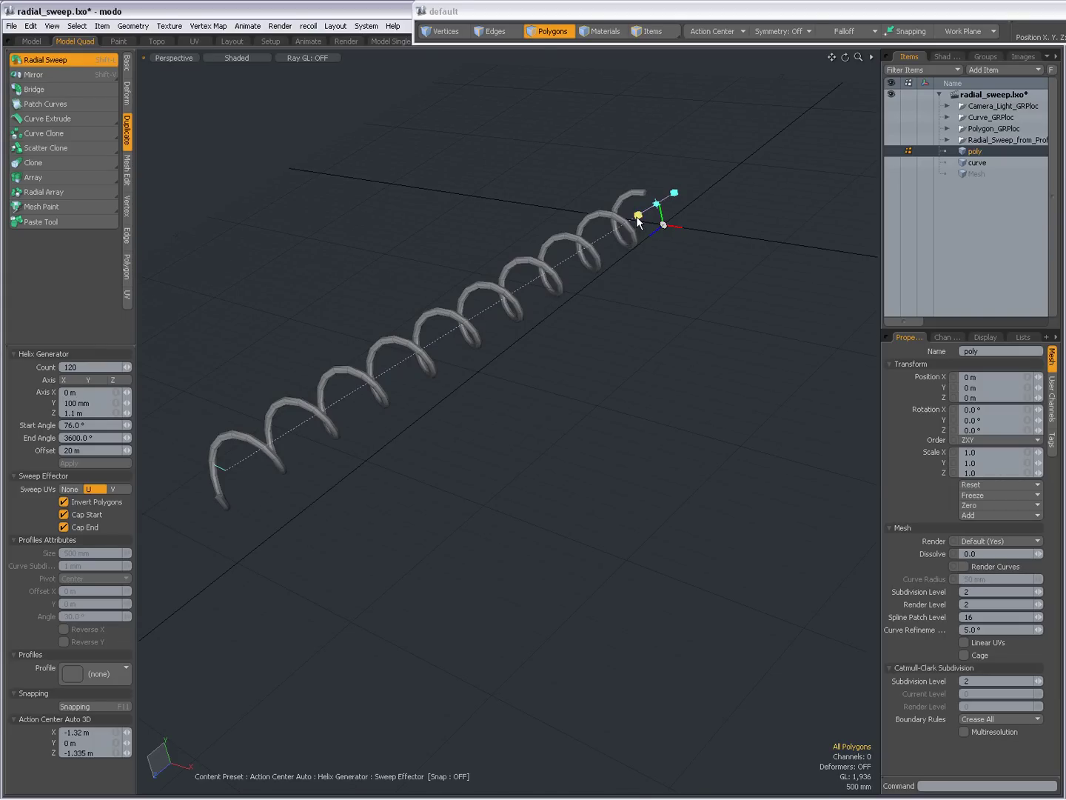
{"action": "left_click_drag", "start_coordinate": [639, 218], "coordinate": [637, 221]}
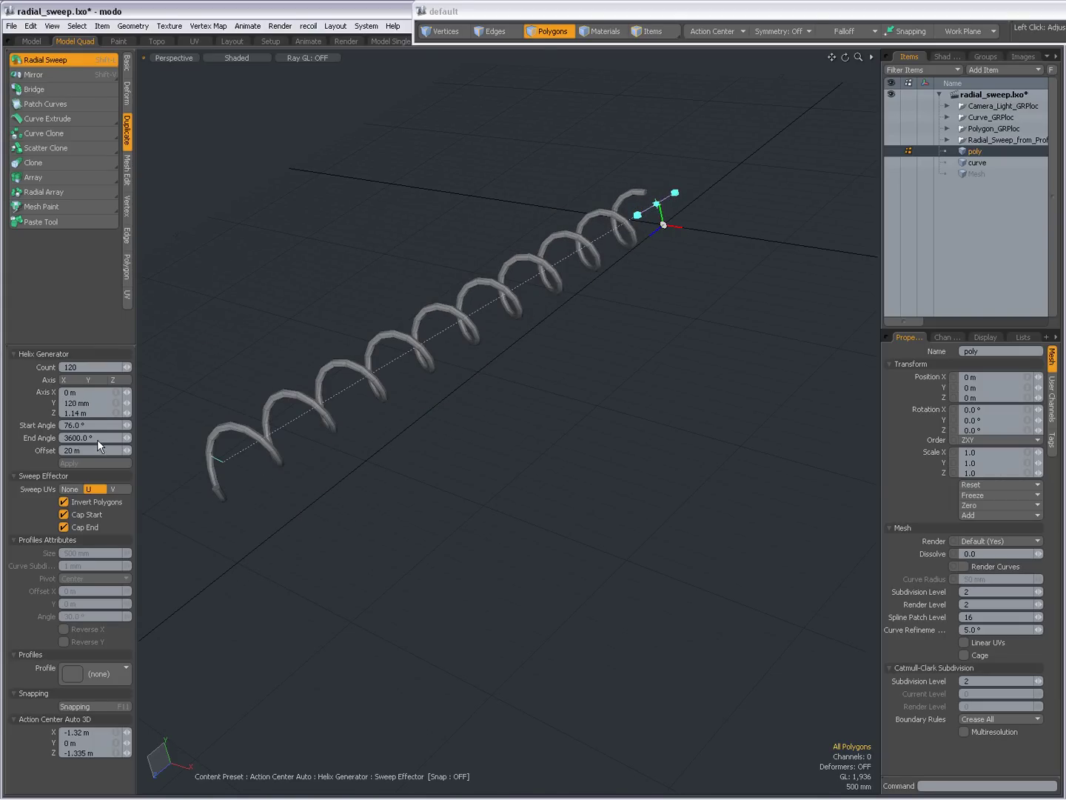
{"action": "left_click", "coordinate": [116, 393]}
{"action": "left_click", "coordinate": [117, 393]}
{"action": "left_click", "coordinate": [117, 393]}
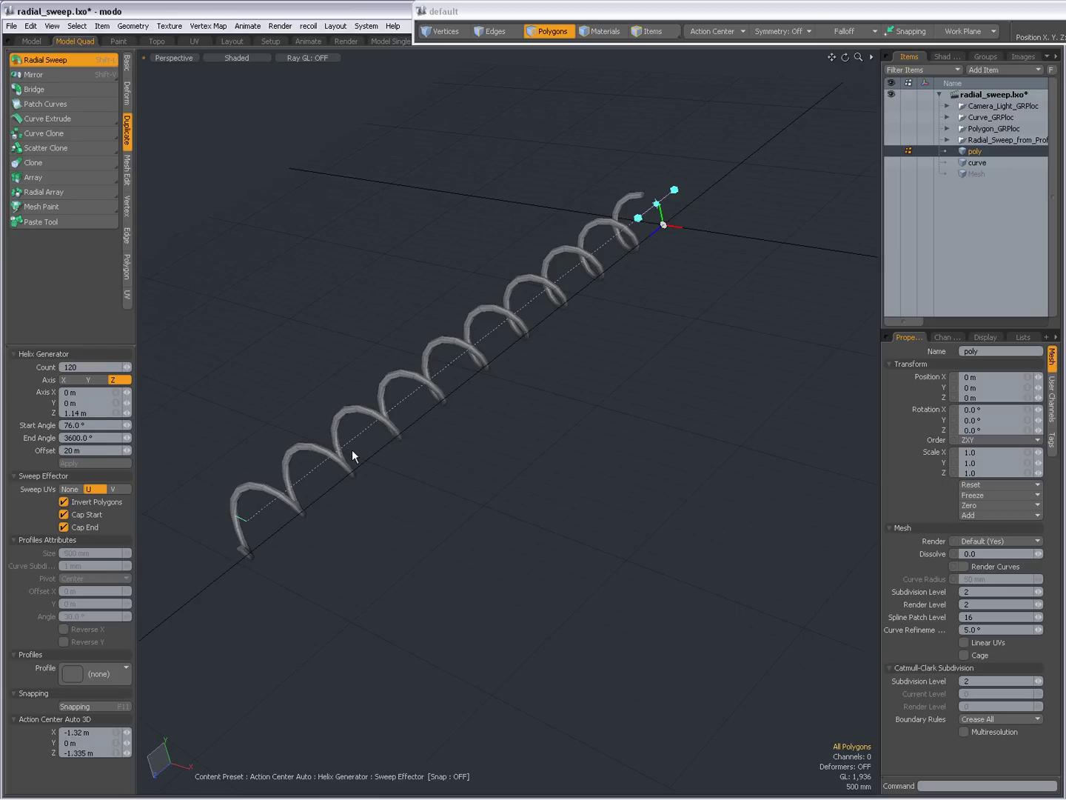
Step: Try orienting the helix along the X axis and along the Y axis
{"action": "left_click", "coordinate": [65, 379]}
{"action": "key", "text": "shift+a"}
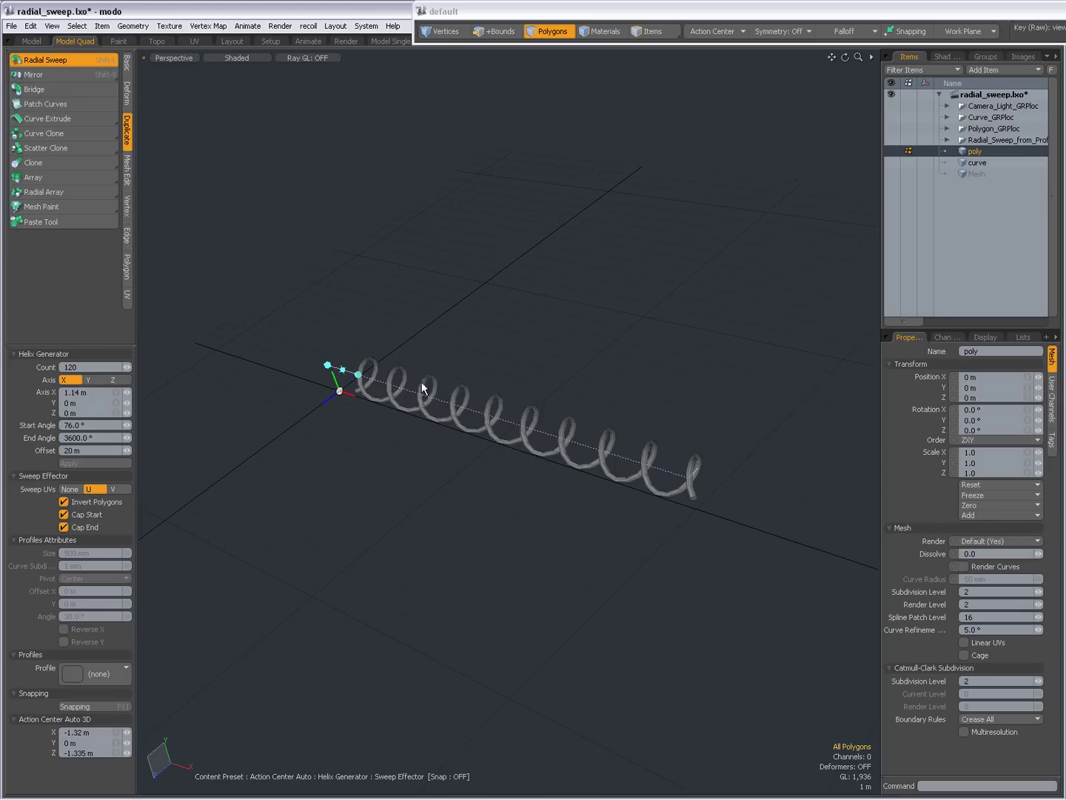
{"action": "left_click_drag", "start_coordinate": [400, 498], "coordinate": [358, 453], "text": "alt"}
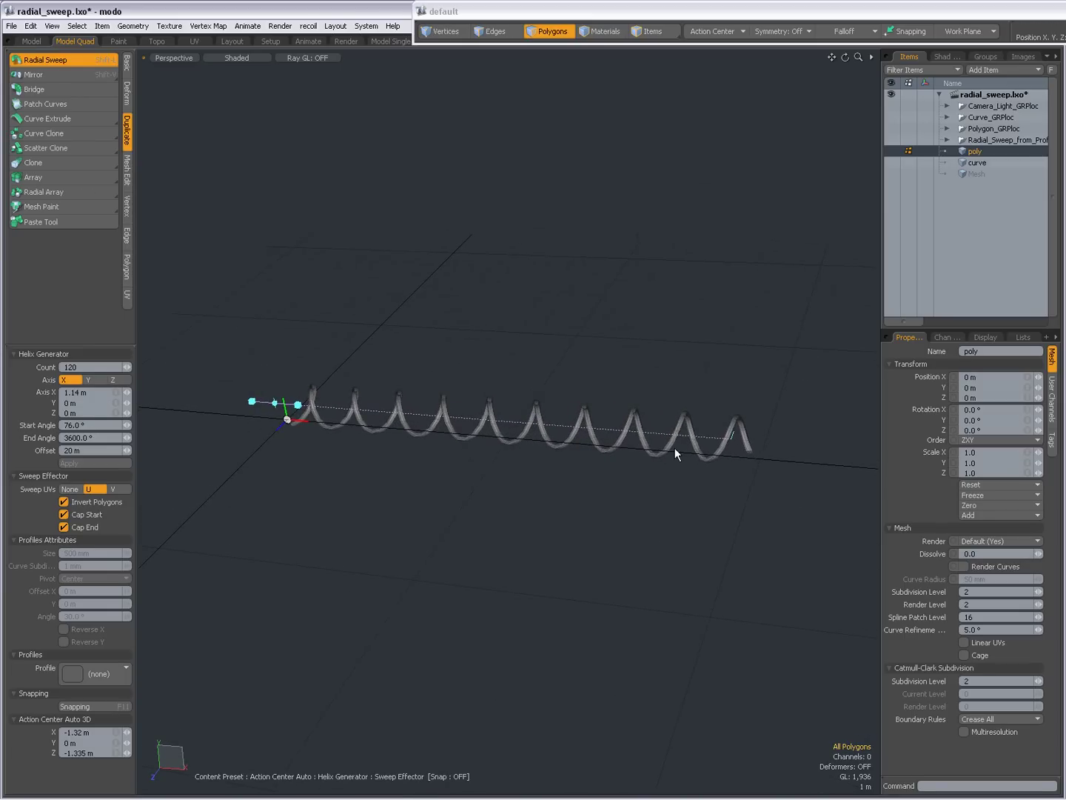
{"action": "left_click", "coordinate": [88, 380]}
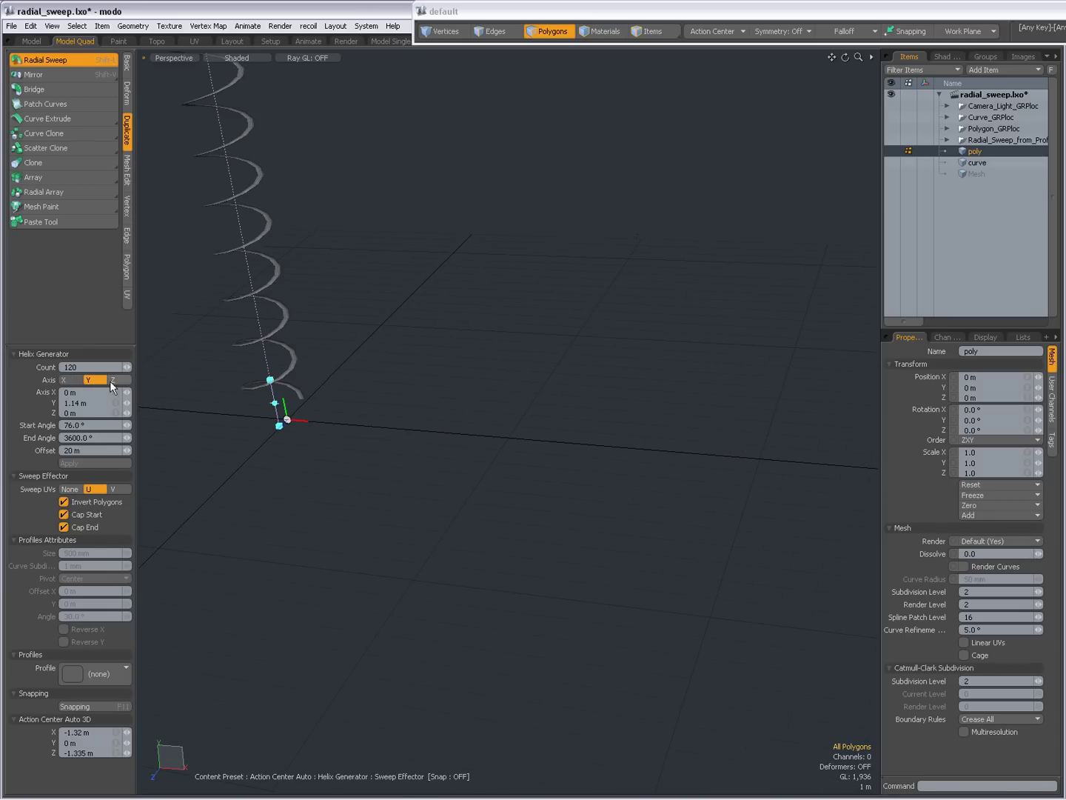
{"action": "left_click_drag", "start_coordinate": [282, 325], "coordinate": [517, 541], "text": "alt+shift"}
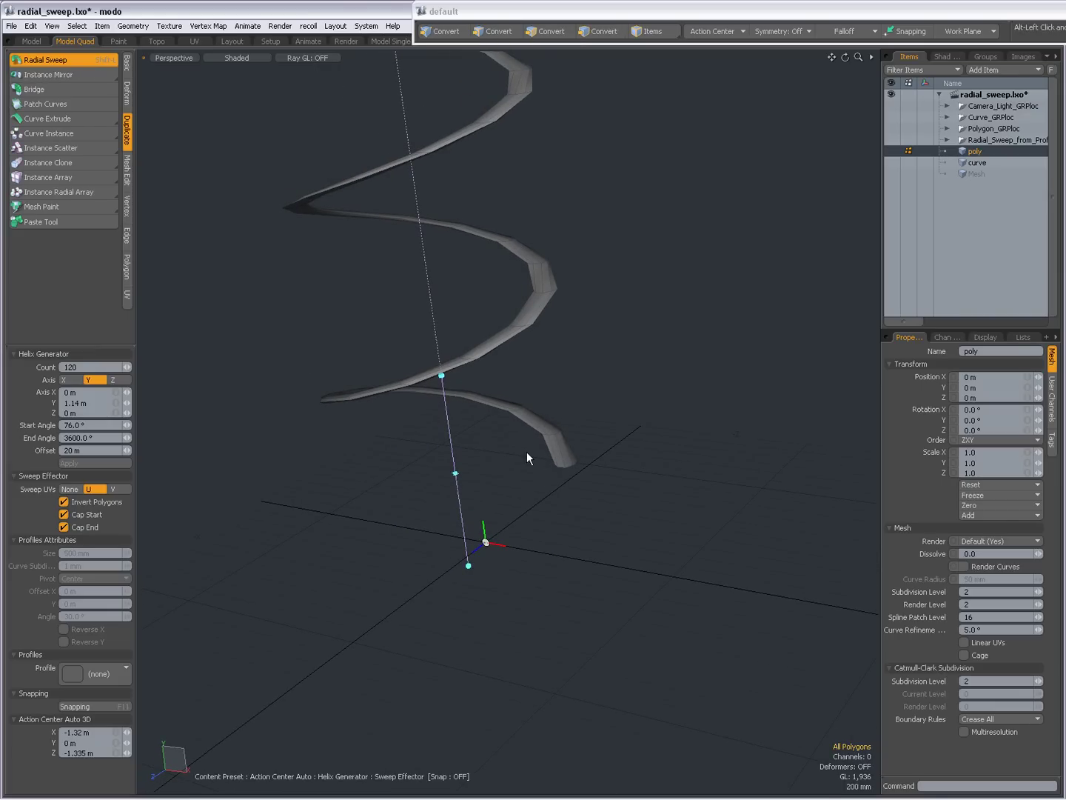
{"action": "left_click_drag", "start_coordinate": [526, 451], "coordinate": [469, 391], "text": "alt"}
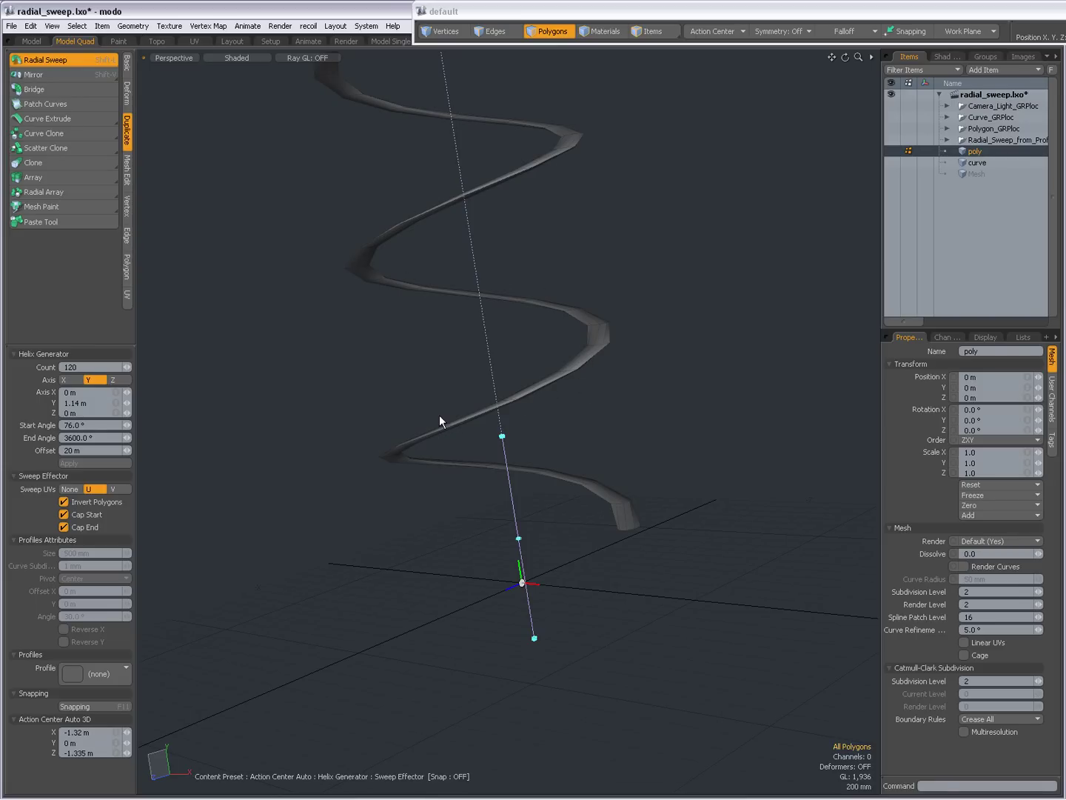
Step: Set the helix axis back to Z
{"action": "left_click", "coordinate": [117, 378]}
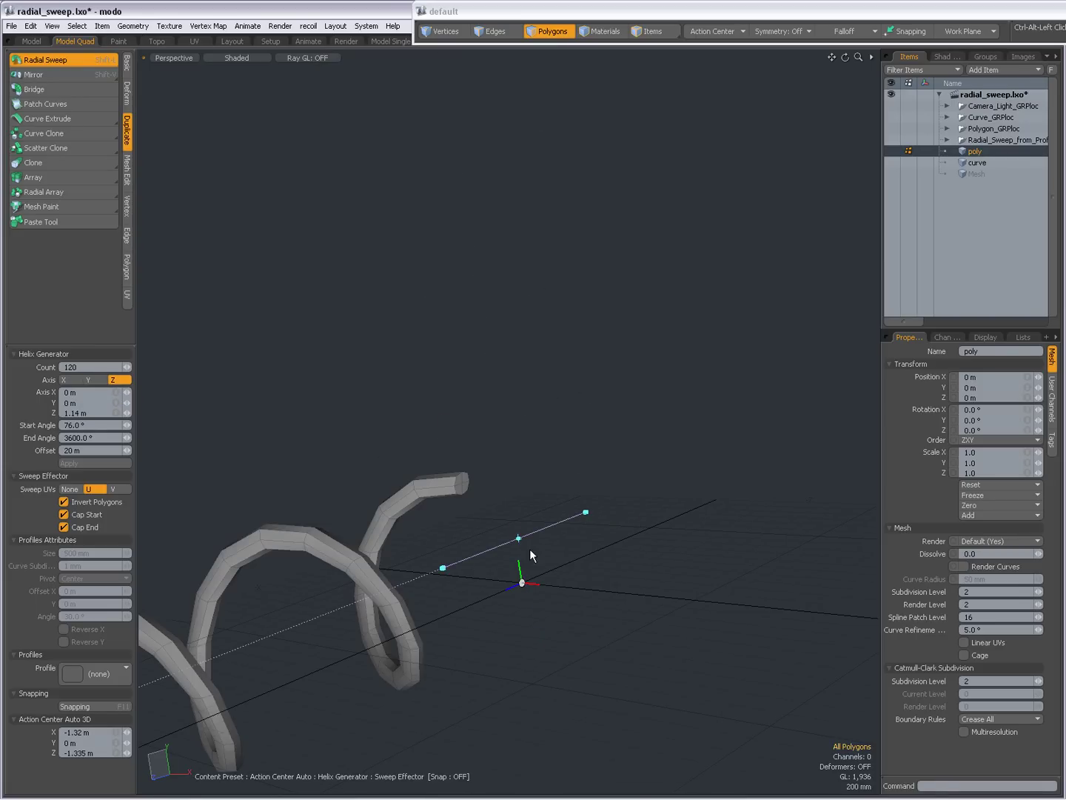
{"action": "left_click_drag", "start_coordinate": [387, 508], "coordinate": [587, 423], "text": "alt+shift"}
{"action": "left_click_drag", "start_coordinate": [289, 593], "coordinate": [369, 568], "text": "alt+shift"}
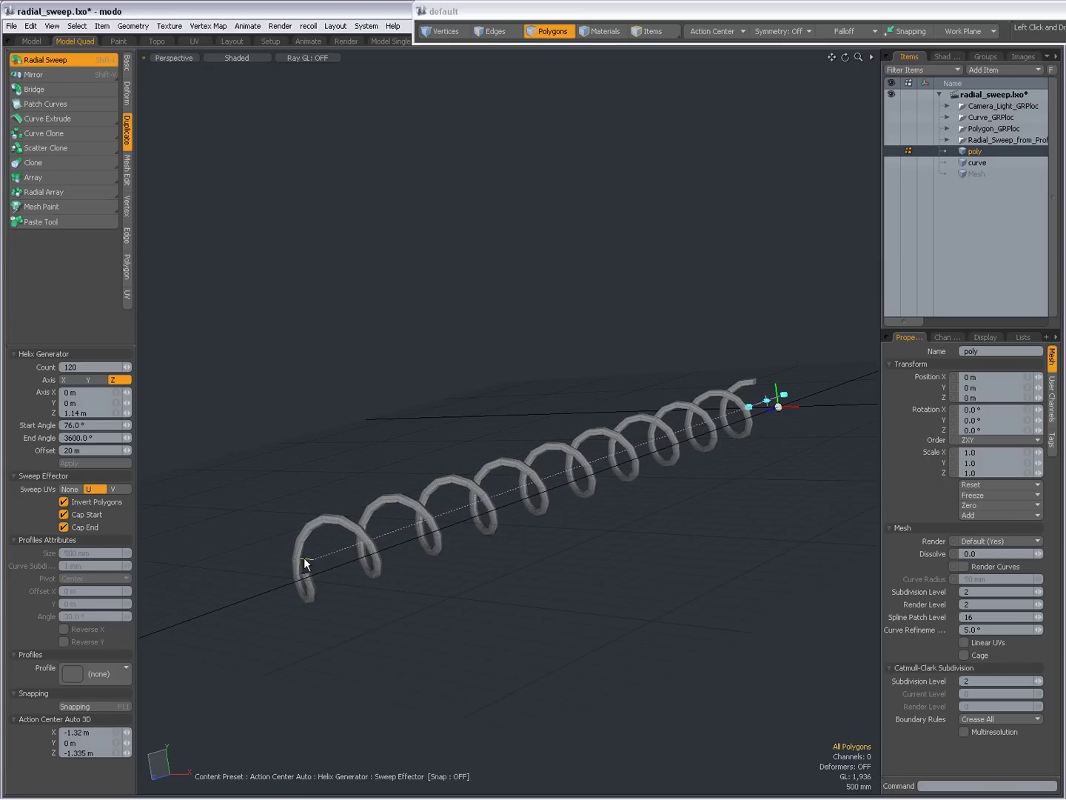
Step: Adjust the helix's end angle with its viewport handle to 3545°
{"action": "left_click_drag", "start_coordinate": [304, 557], "coordinate": [304, 557]}
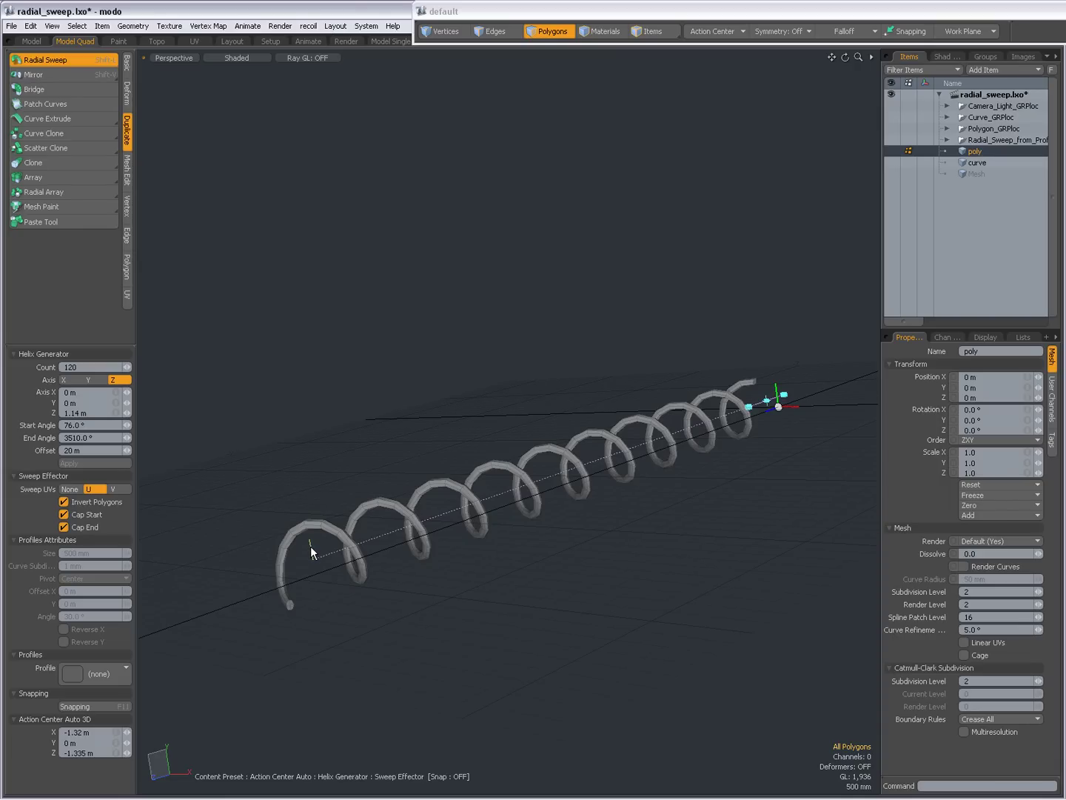
{"action": "left_click_drag", "start_coordinate": [311, 548], "coordinate": [468, 489]}
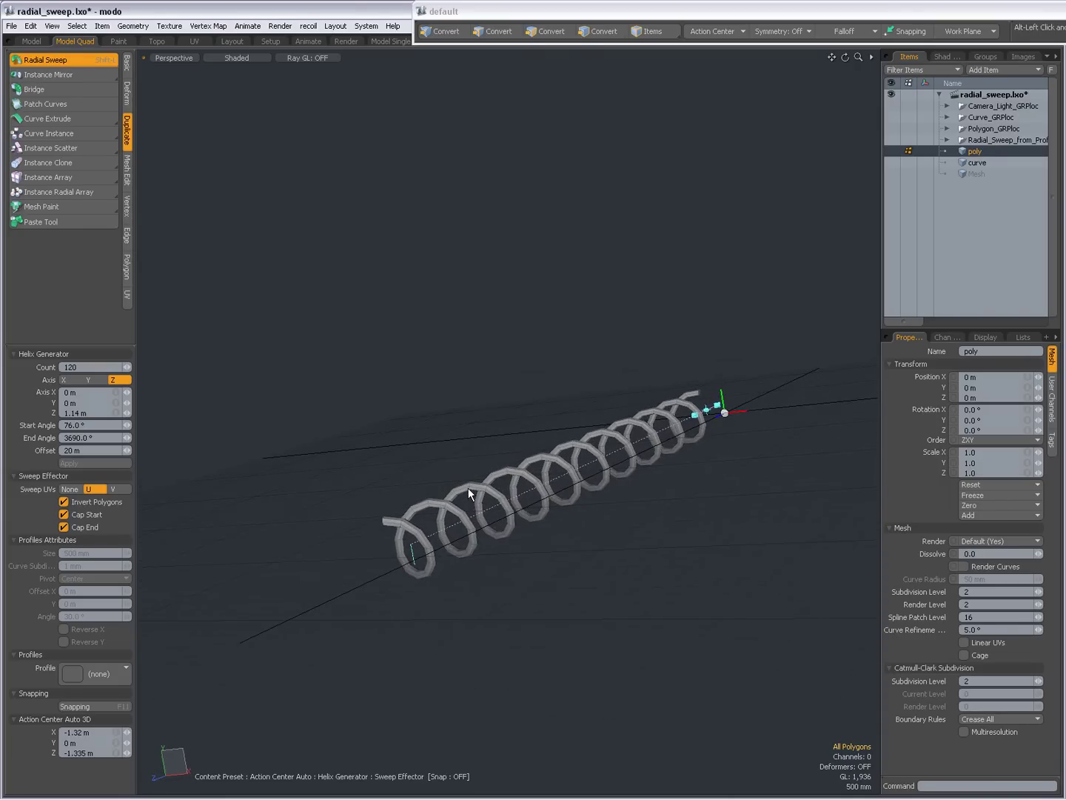
{"action": "left_click_drag", "start_coordinate": [407, 556], "coordinate": [448, 490]}
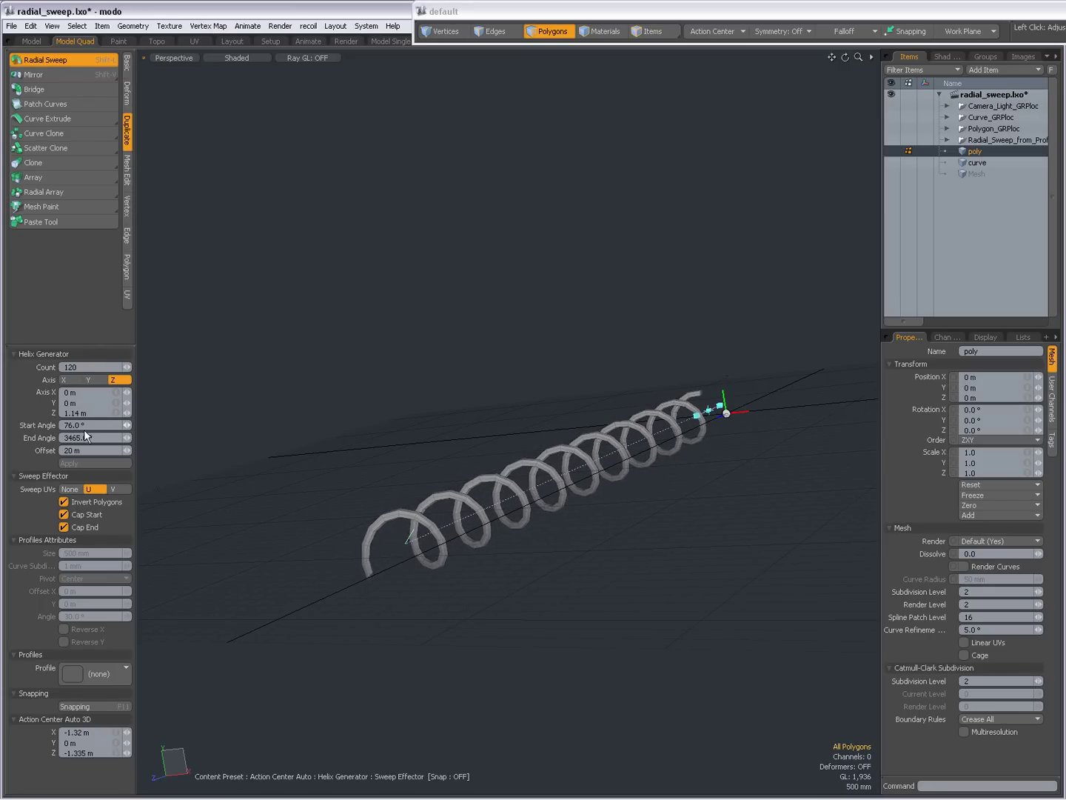
{"action": "left_click_drag", "start_coordinate": [411, 533], "coordinate": [445, 519]}
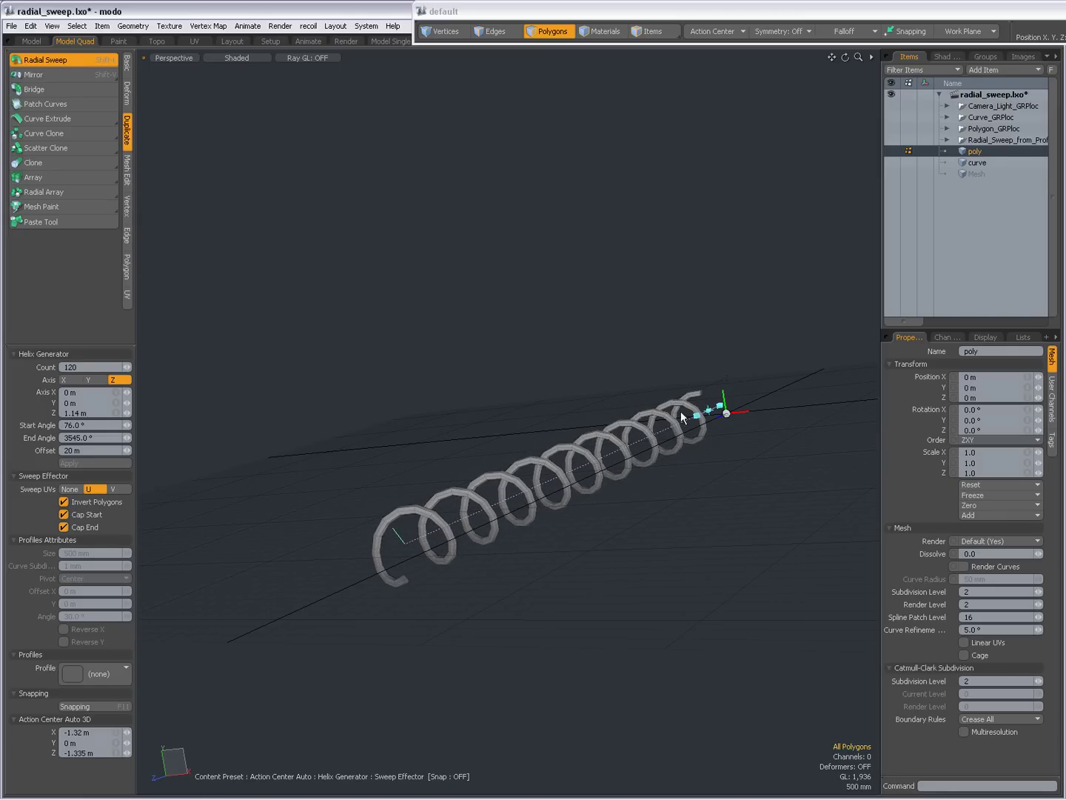
Step: Adjust the helix's start angle to -90° and move the helix centre to about Y -125 mm, Z 1.705 m
{"action": "left_click_drag", "start_coordinate": [754, 416], "coordinate": [764, 463], "text": "alt"}
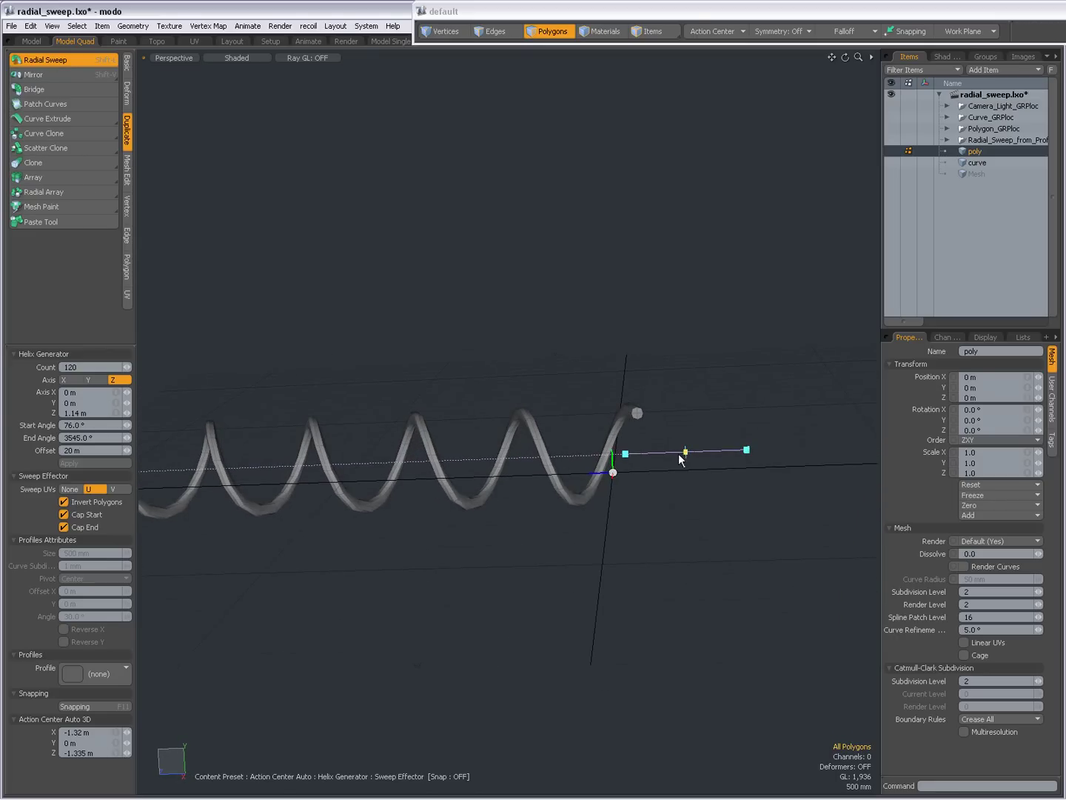
{"action": "left_click_drag", "start_coordinate": [684, 453], "coordinate": [686, 454]}
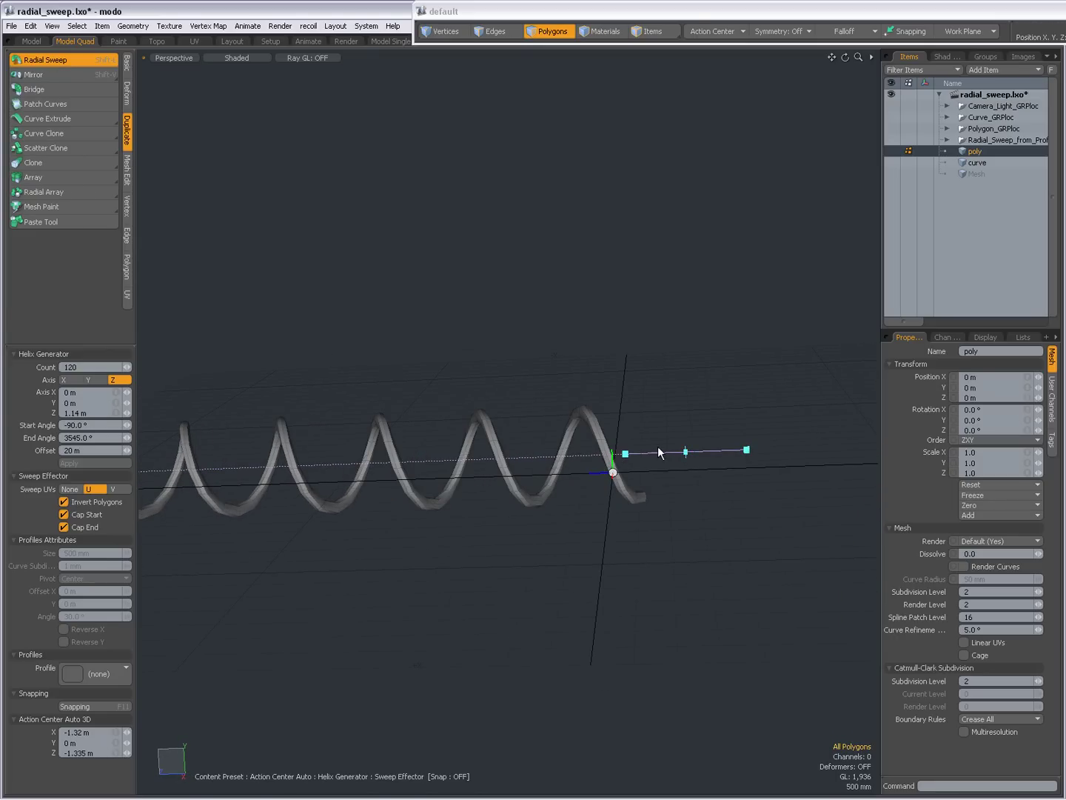
{"action": "left_click_drag", "start_coordinate": [681, 457], "coordinate": [777, 477], "text": "ctrl+alt"}
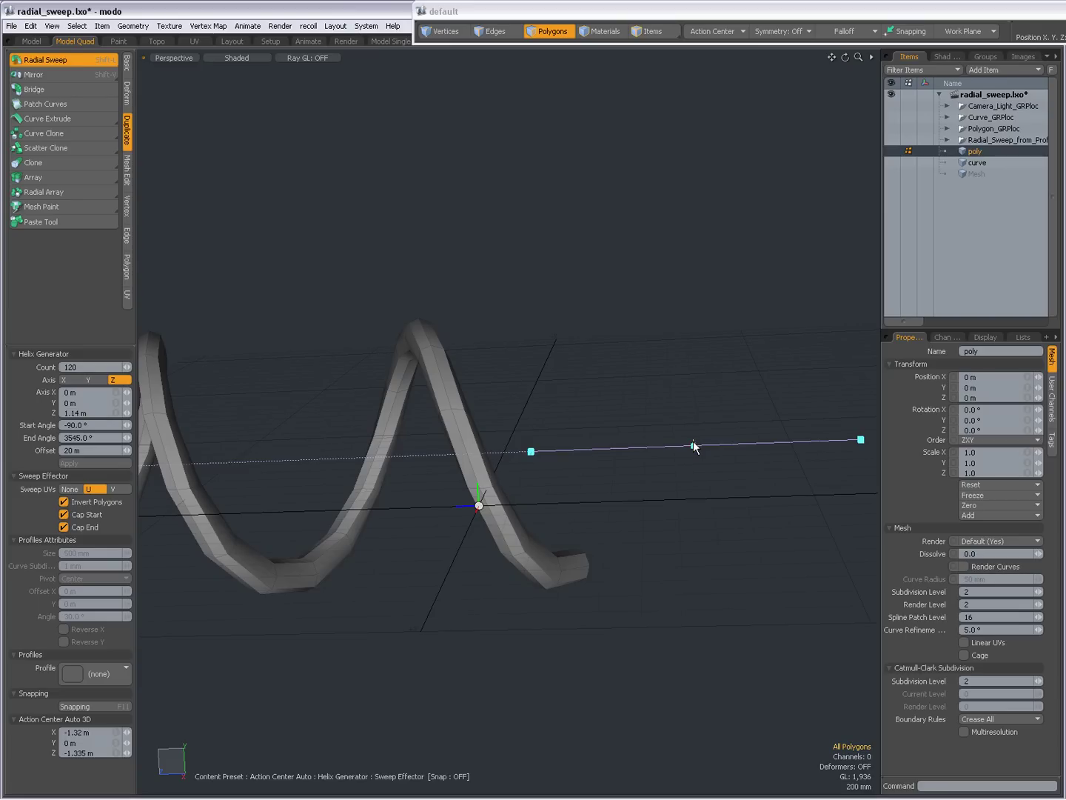
{"action": "mouse_move", "coordinate": [693, 444]}
{"action": "left_mouse_down"}
{"action": "mouse_move", "coordinate": [501, 450]}
{"action": "mouse_move", "coordinate": [329, 483]}
{"action": "mouse_move", "coordinate": [274, 478]}
{"action": "left_mouse_up"}
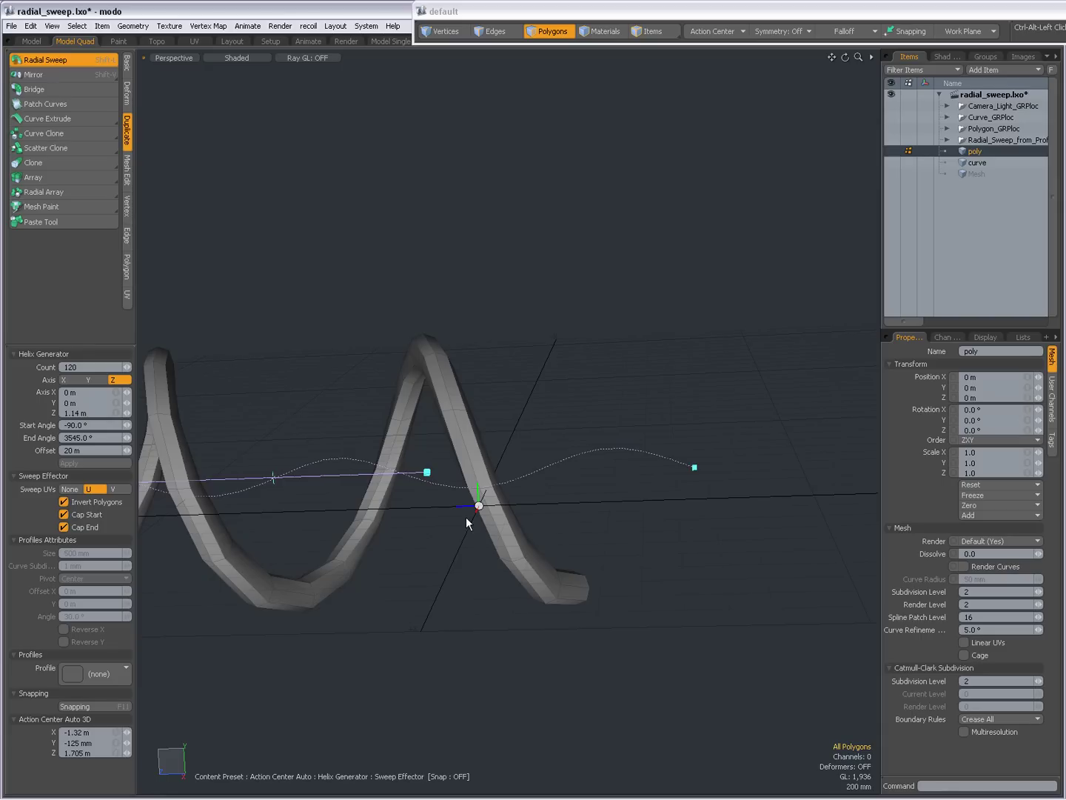
Step: Vary the helix's start angle with its handle through -180° and -259°, and reset it to 0°
{"action": "left_click_drag", "start_coordinate": [466, 517], "coordinate": [633, 464], "text": "ctrl+alt"}
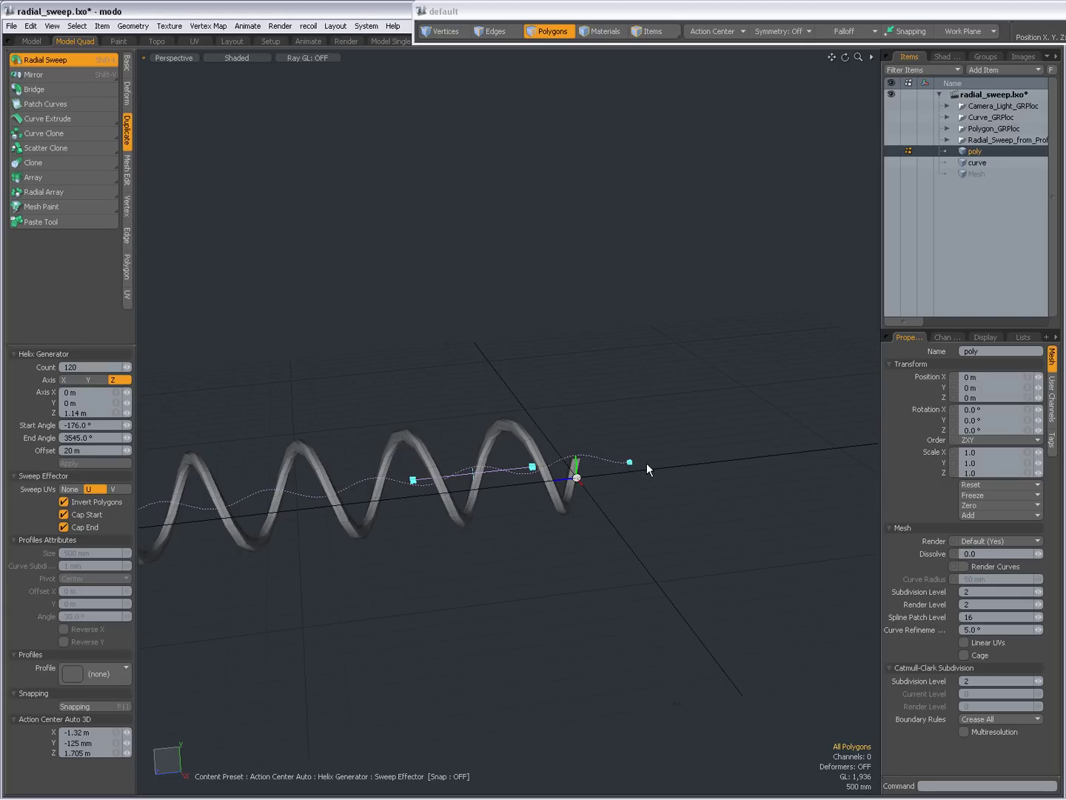
{"action": "left_click_drag", "start_coordinate": [630, 464], "coordinate": [631, 463]}
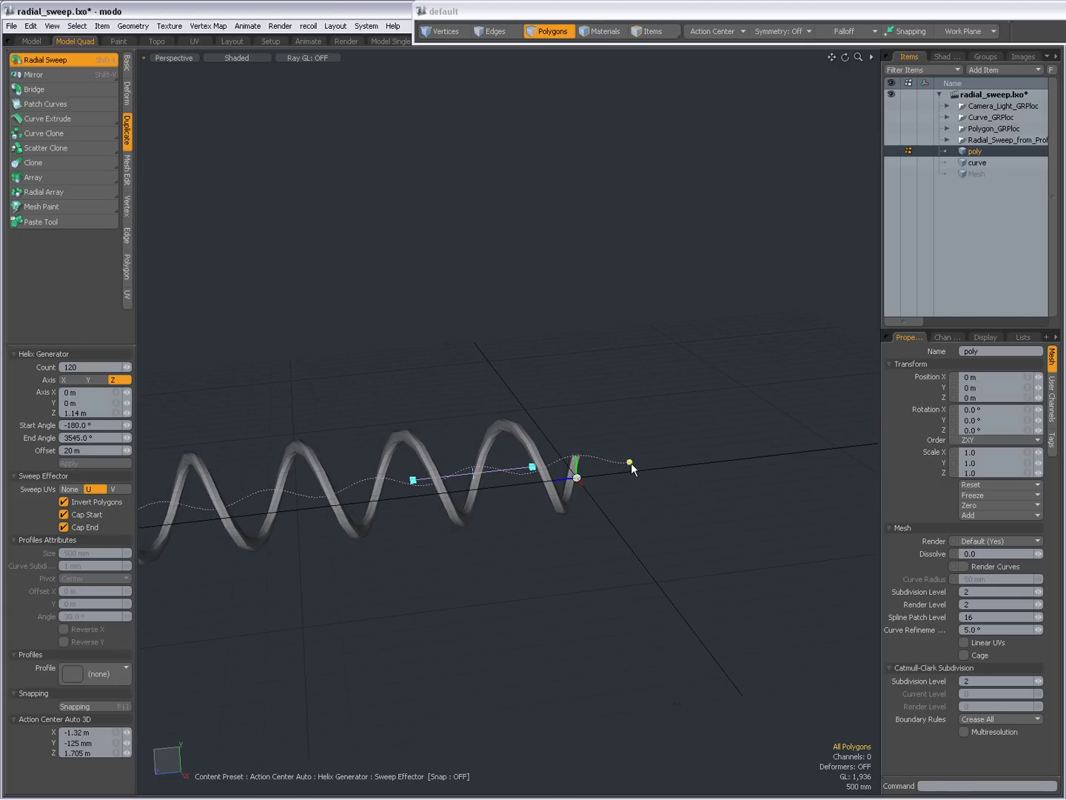
{"action": "left_click_drag", "start_coordinate": [428, 554], "coordinate": [567, 510], "text": "ctrl+alt"}
{"action": "left_click_drag", "start_coordinate": [649, 500], "coordinate": [649, 505]}
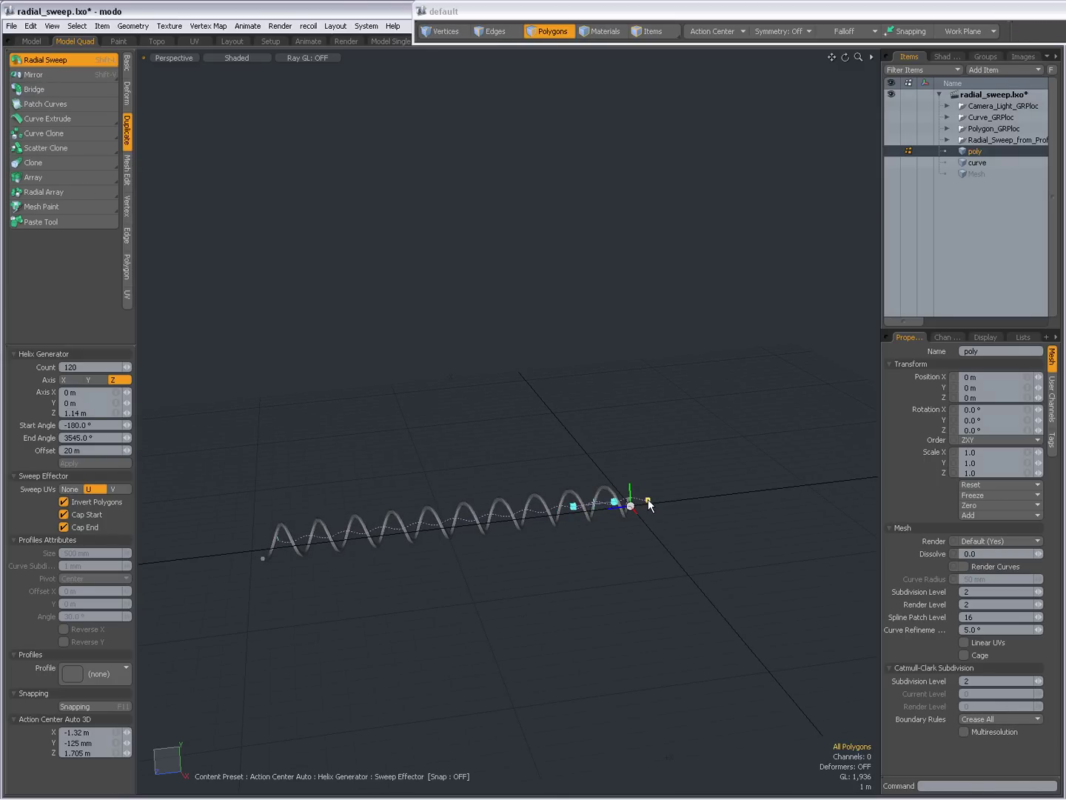
{"action": "left_click_drag", "start_coordinate": [652, 528], "coordinate": [417, 576], "text": "ctrl+alt"}
{"action": "mouse_move", "coordinate": [534, 556]}
{"action": "left_mouse_down"}
{"action": "mouse_move", "coordinate": [544, 549]}
{"action": "mouse_move", "coordinate": [534, 559]}
{"action": "mouse_move", "coordinate": [548, 562]}
{"action": "mouse_move", "coordinate": [536, 561]}
{"action": "mouse_move", "coordinate": [530, 536]}
{"action": "mouse_move", "coordinate": [537, 576]}
{"action": "mouse_move", "coordinate": [544, 550]}
{"action": "mouse_move", "coordinate": [533, 554]}
{"action": "mouse_move", "coordinate": [563, 542]}
{"action": "mouse_move", "coordinate": [508, 576]}
{"action": "mouse_move", "coordinate": [569, 532]}
{"action": "mouse_move", "coordinate": [523, 563]}
{"action": "mouse_move", "coordinate": [545, 548]}
{"action": "left_mouse_up"}
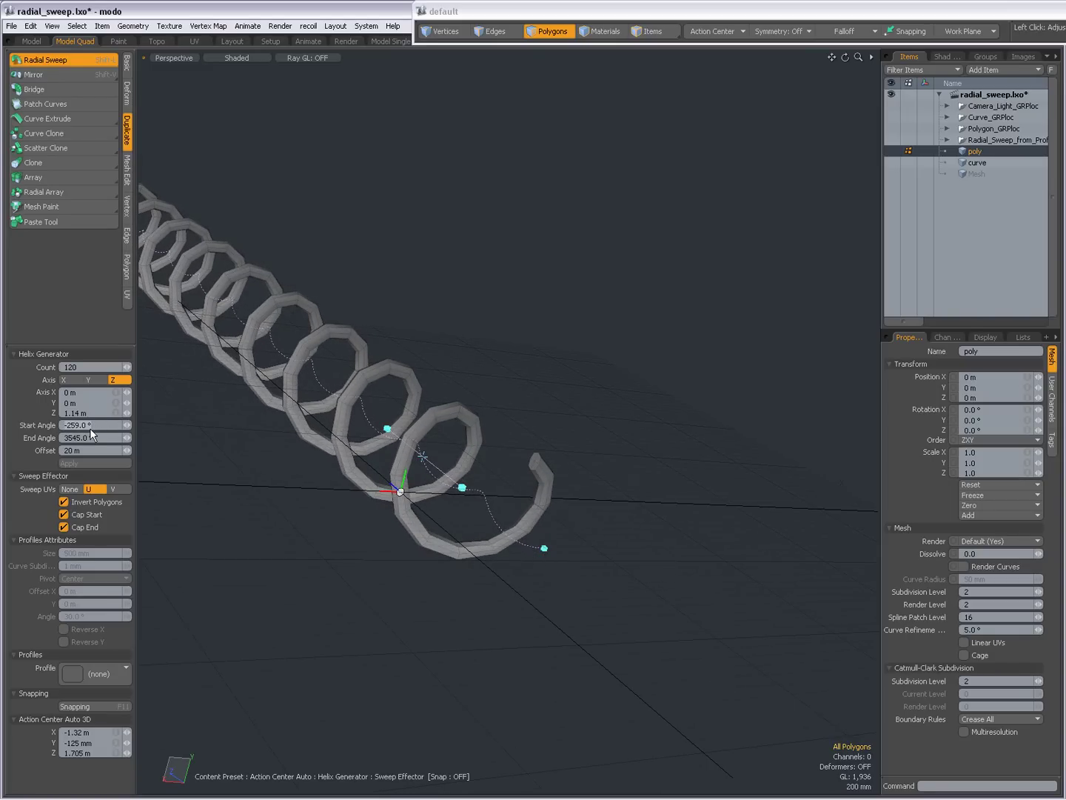
{"action": "key", "text": "Return"}
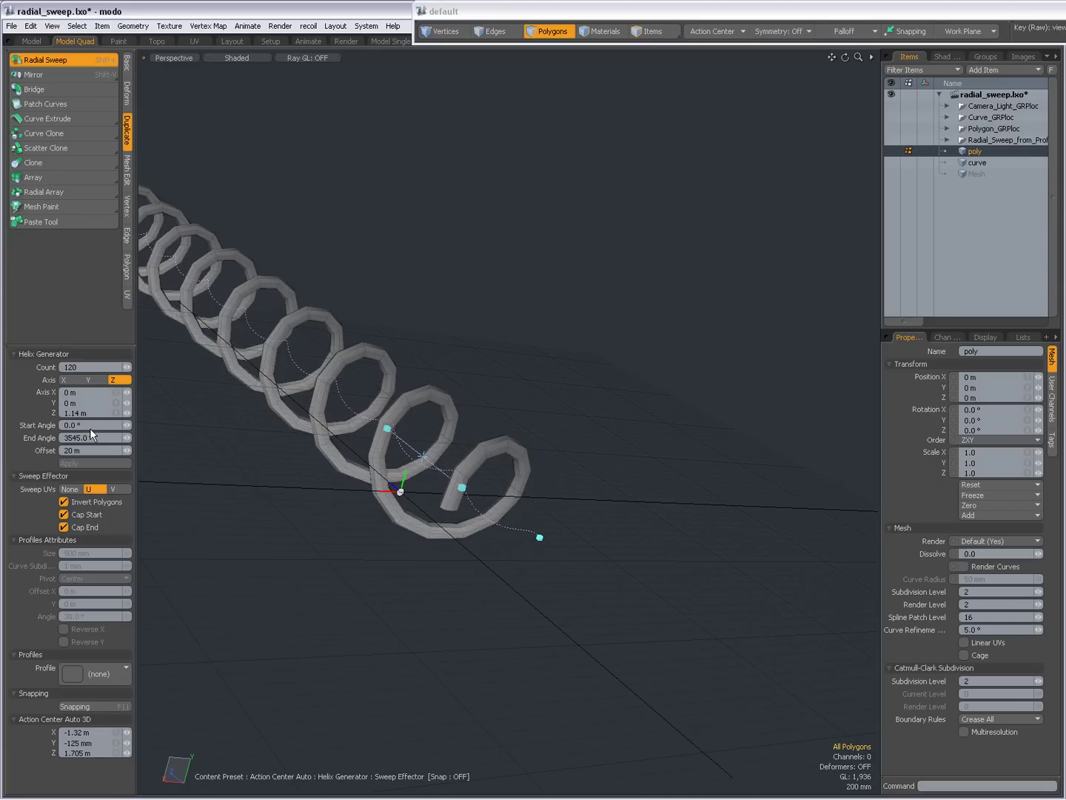
Step: Set the helix's end angle to 360° for a single full turn
{"action": "scroll", "coordinate": [361, 426], "scroll_direction": "down", "scroll_amount": 2}
{"action": "left_click_drag", "start_coordinate": [361, 426], "coordinate": [710, 483], "text": "alt+shift"}
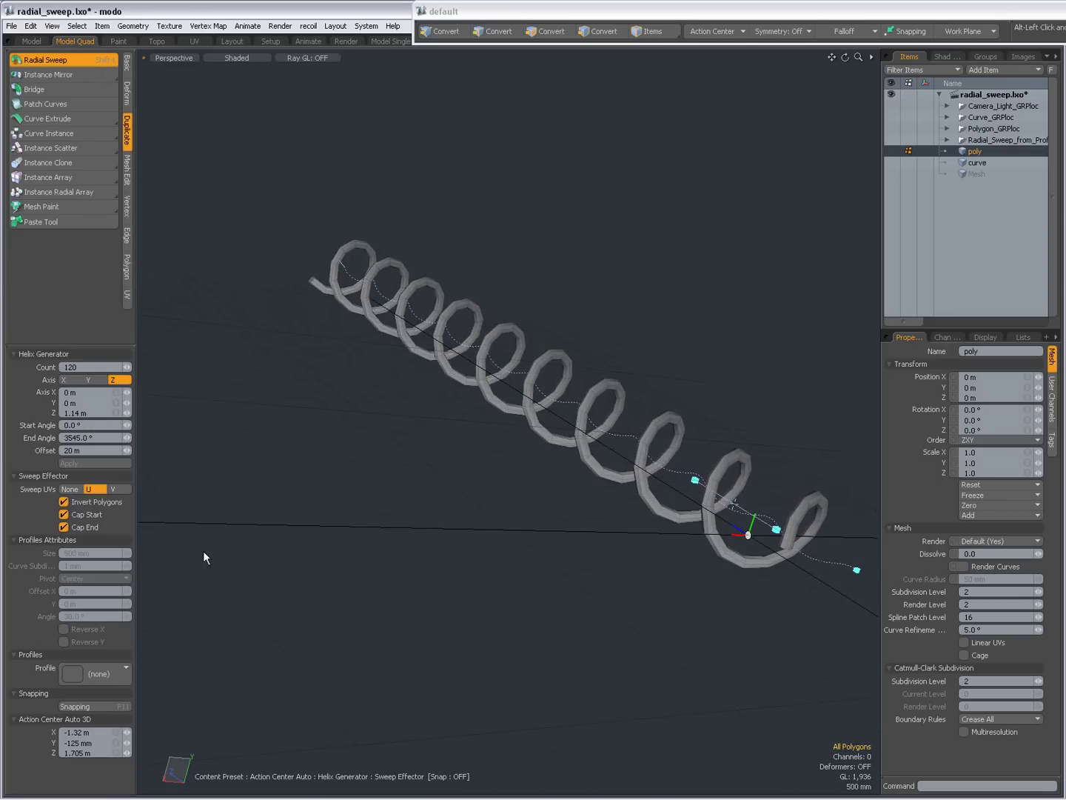
{"action": "left_click", "coordinate": [84, 437]}
{"action": "type", "text": "360"}
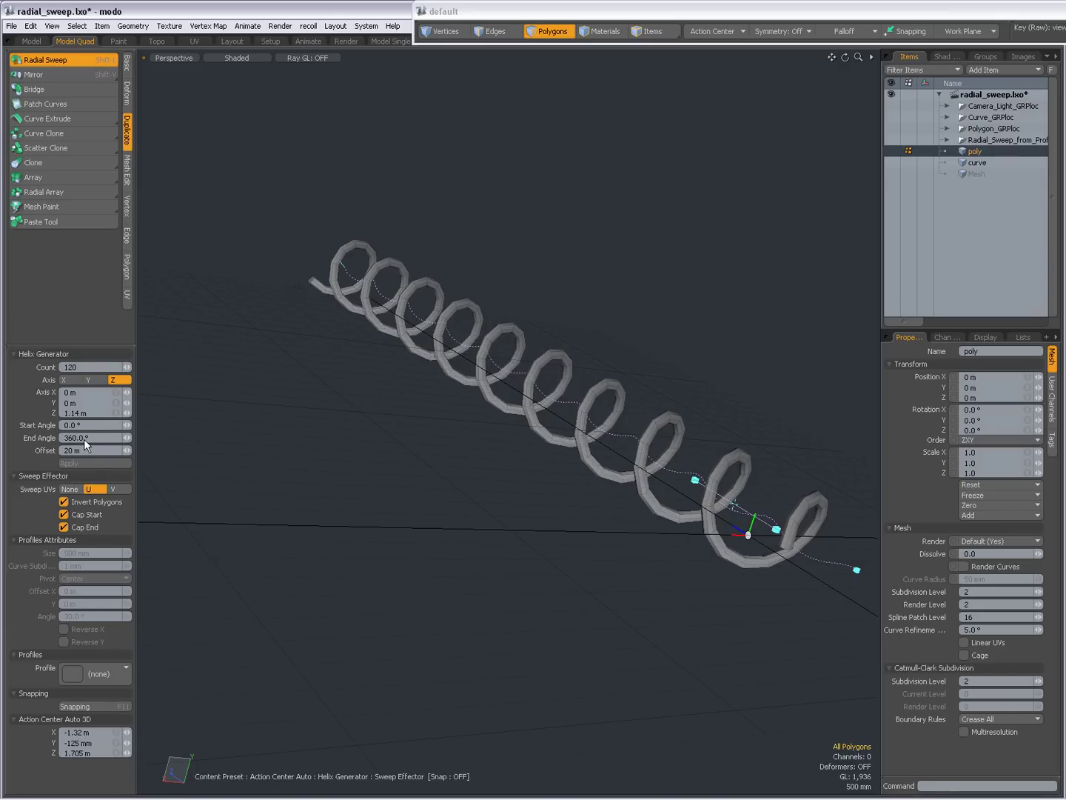
{"action": "key", "text": "Return"}
{"action": "left_click_drag", "start_coordinate": [437, 561], "coordinate": [490, 511], "text": "alt"}
{"action": "scroll", "coordinate": [487, 510], "scroll_direction": "down", "scroll_amount": 4}
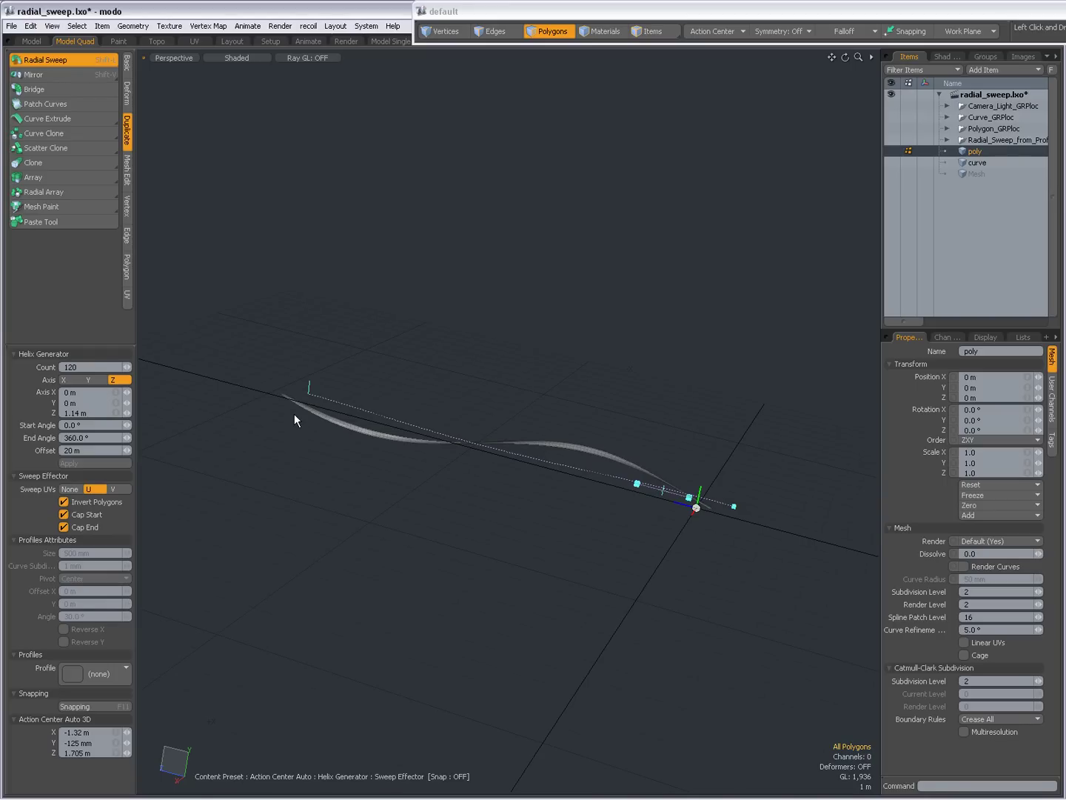
Step: Switch to WordPad and read the Radial Sweep notes on the Helix Generator and Sweep Effector settings
{"action": "key", "text": "alt+Tab"}
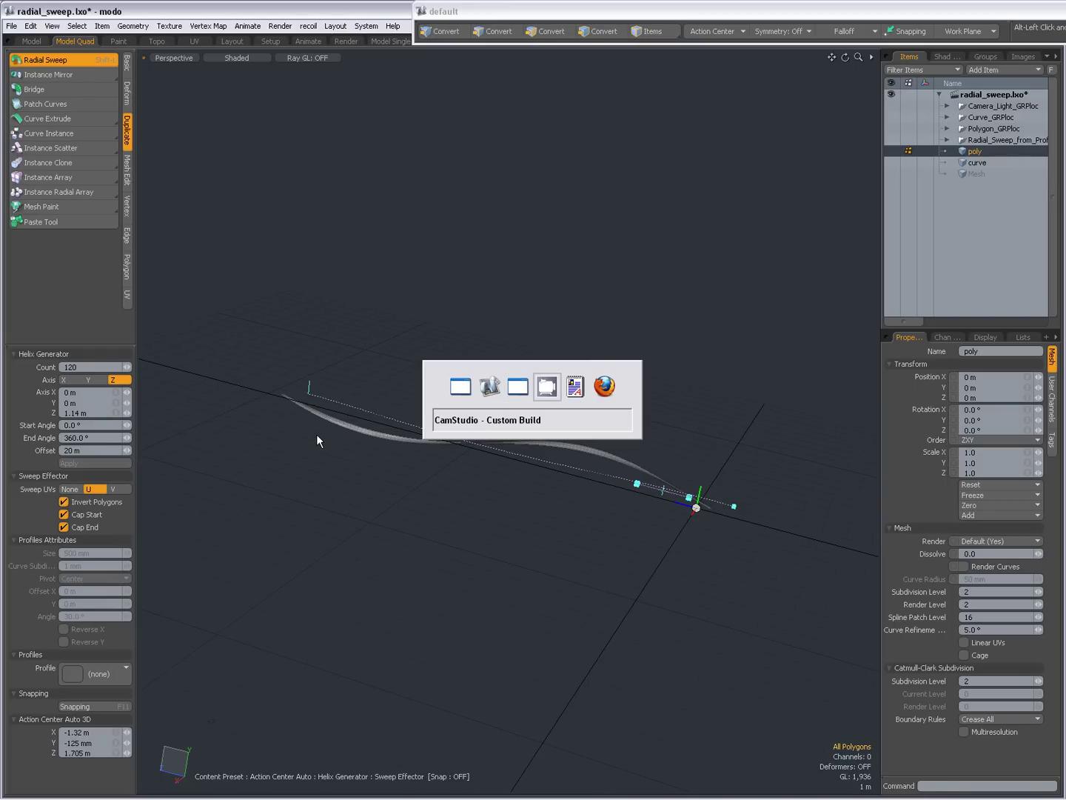
{"action": "key", "text": "alt+Tab"}
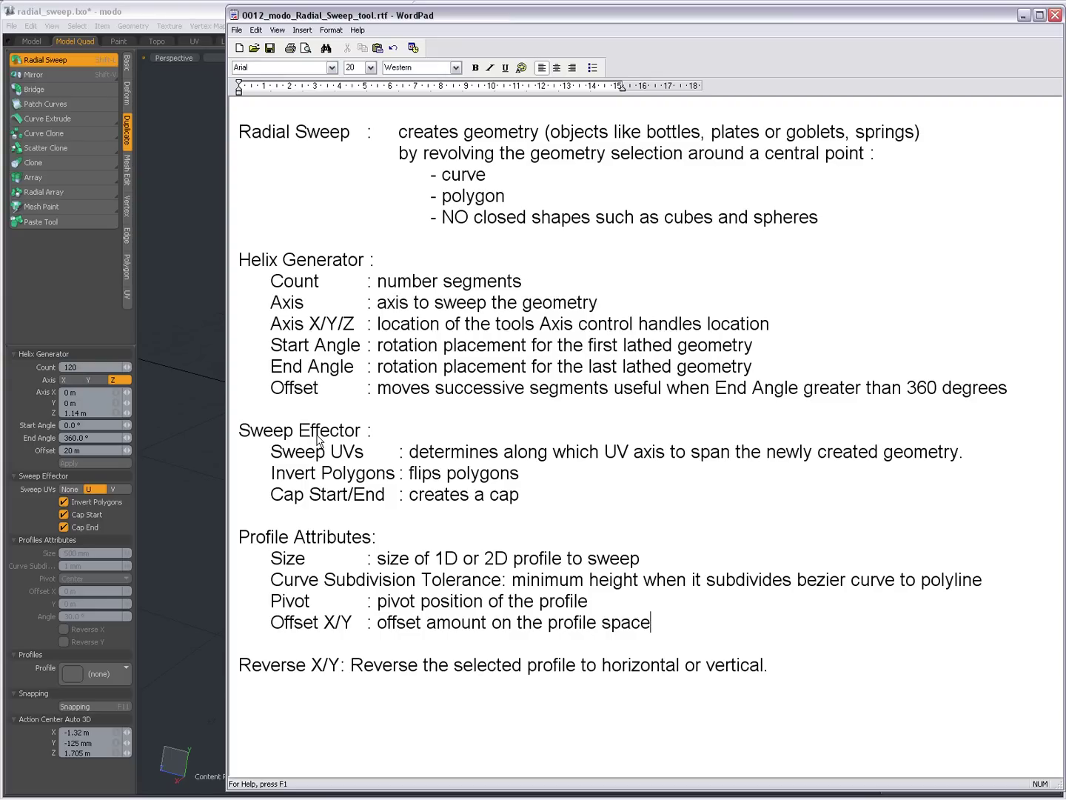
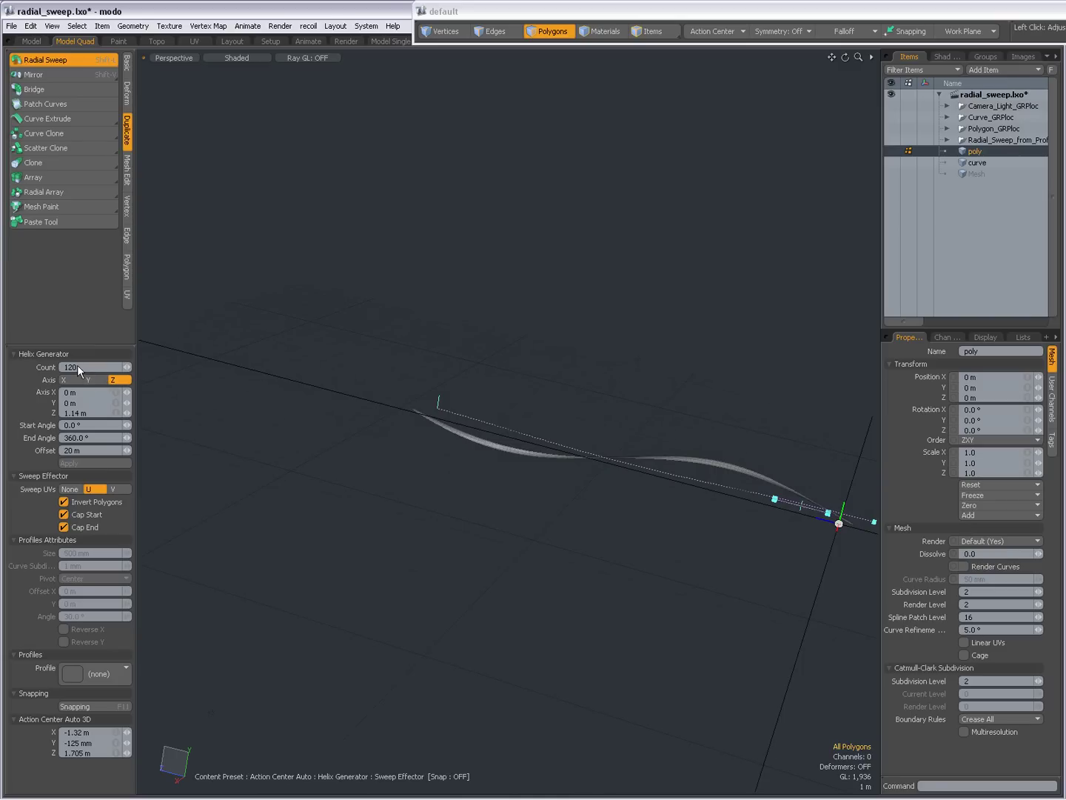
Step: Return to modo and set the helix's end angle to 720° for two full turns
{"action": "left_click_drag", "start_coordinate": [648, 461], "coordinate": [555, 444], "text": "alt+shift"}
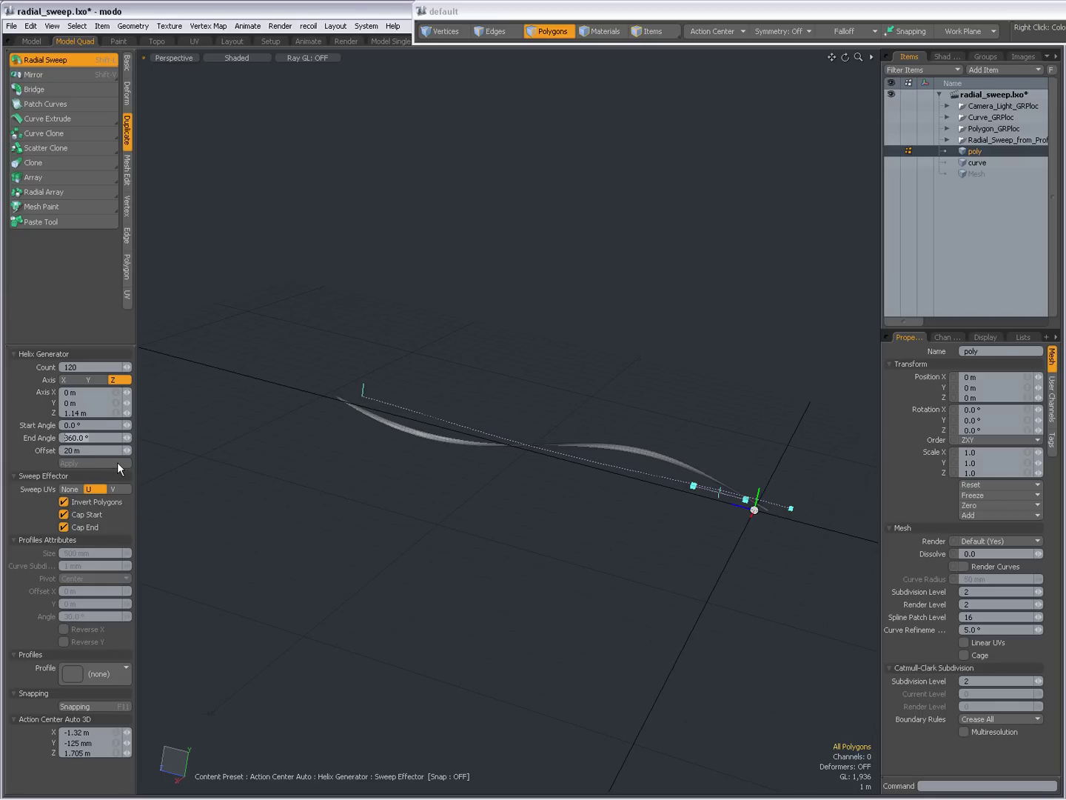
{"action": "type", "text": "720"}
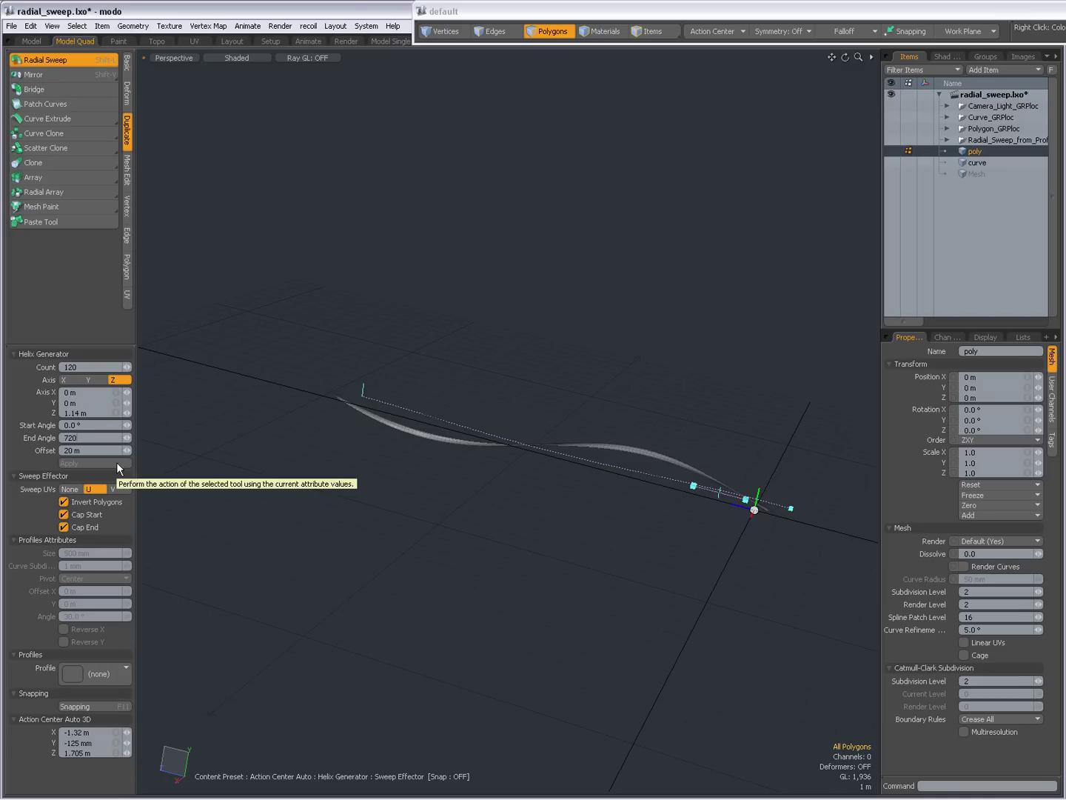
{"action": "key", "text": "Return"}
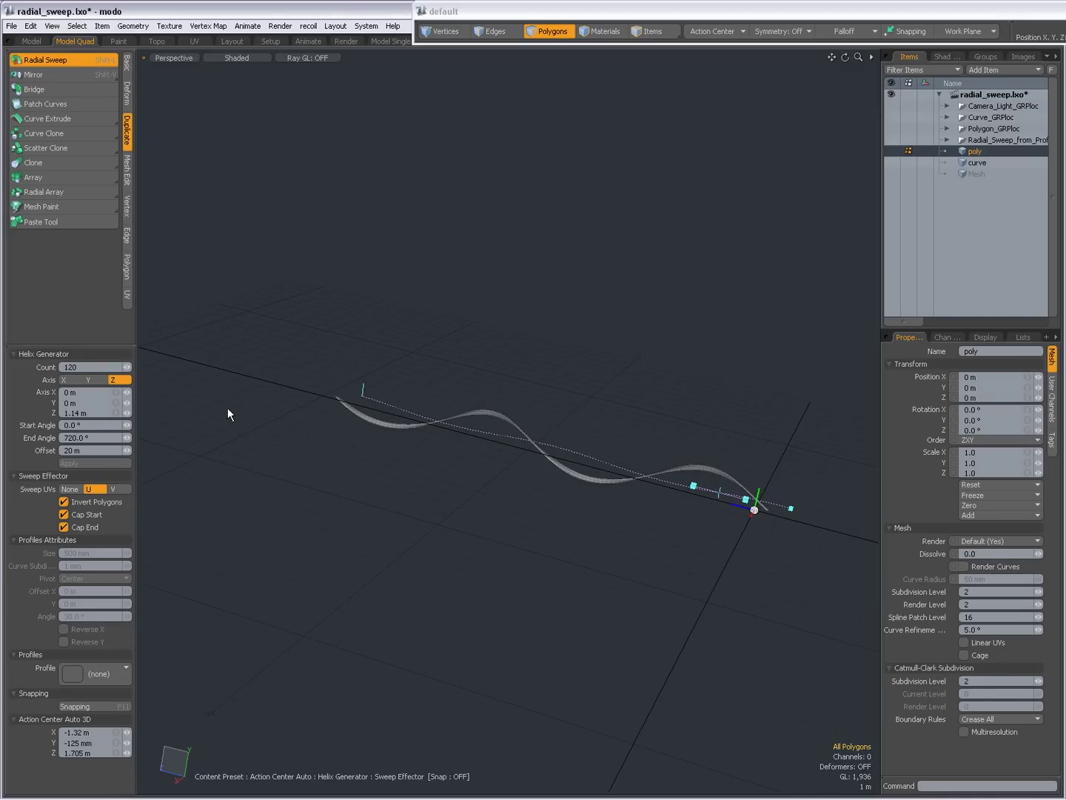
{"action": "left_click_drag", "start_coordinate": [693, 497], "coordinate": [789, 473], "text": "ctrl+alt"}
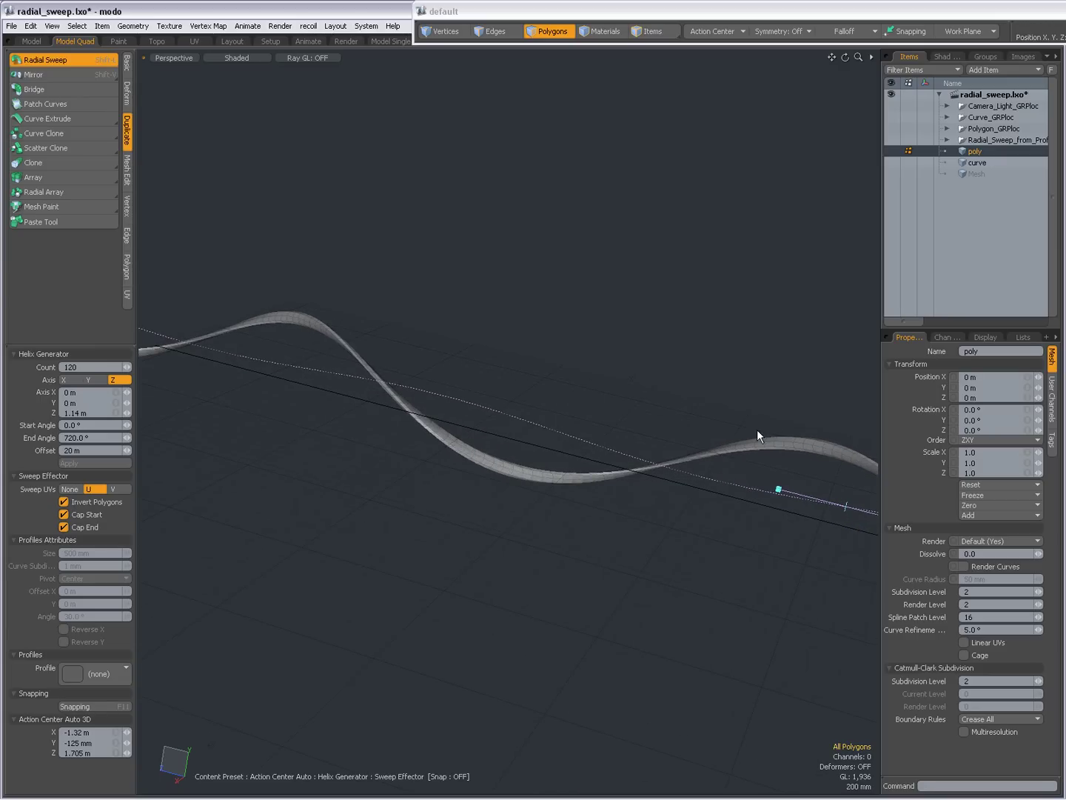
Step: Set the helix's end angle to 7200° for twenty full turns
{"action": "left_click_drag", "start_coordinate": [493, 482], "coordinate": [385, 458], "text": "ctrl+alt"}
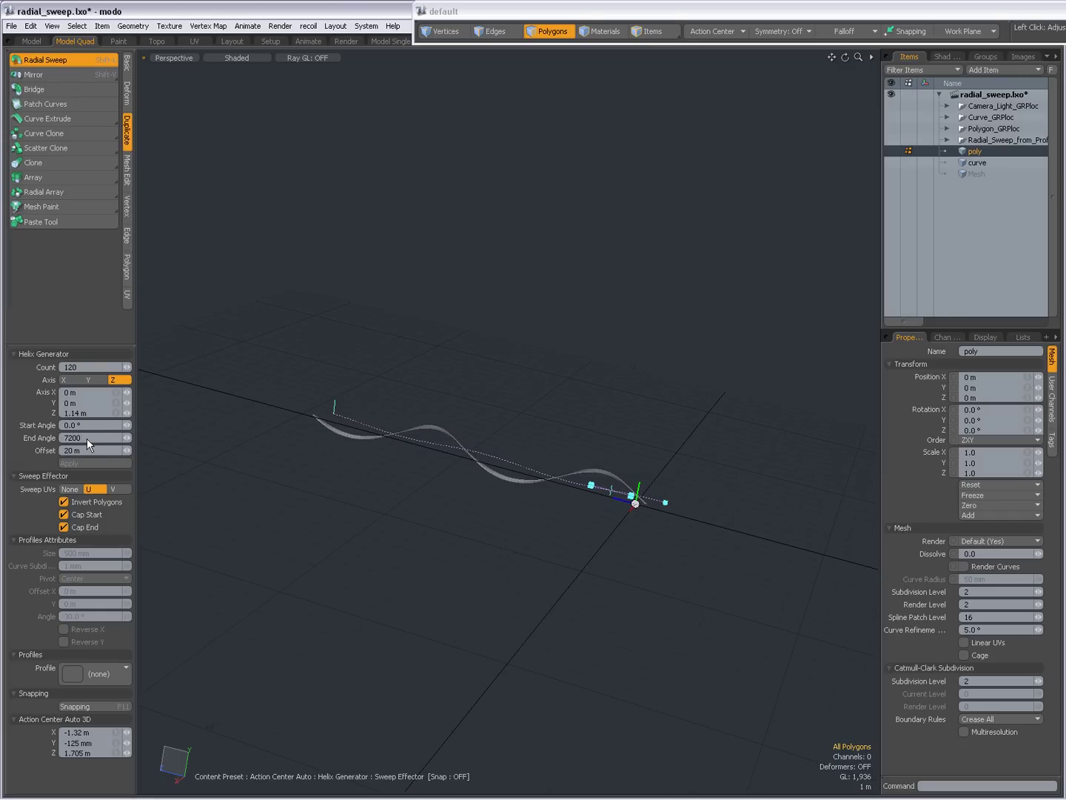
{"action": "key", "text": "Return"}
{"action": "left_click_drag", "start_coordinate": [651, 510], "coordinate": [417, 436], "text": "ctrl+alt"}
{"action": "left_click_drag", "start_coordinate": [588, 457], "coordinate": [664, 473], "text": "ctrl+alt"}
{"action": "left_click_drag", "start_coordinate": [636, 479], "coordinate": [583, 477], "text": "alt"}
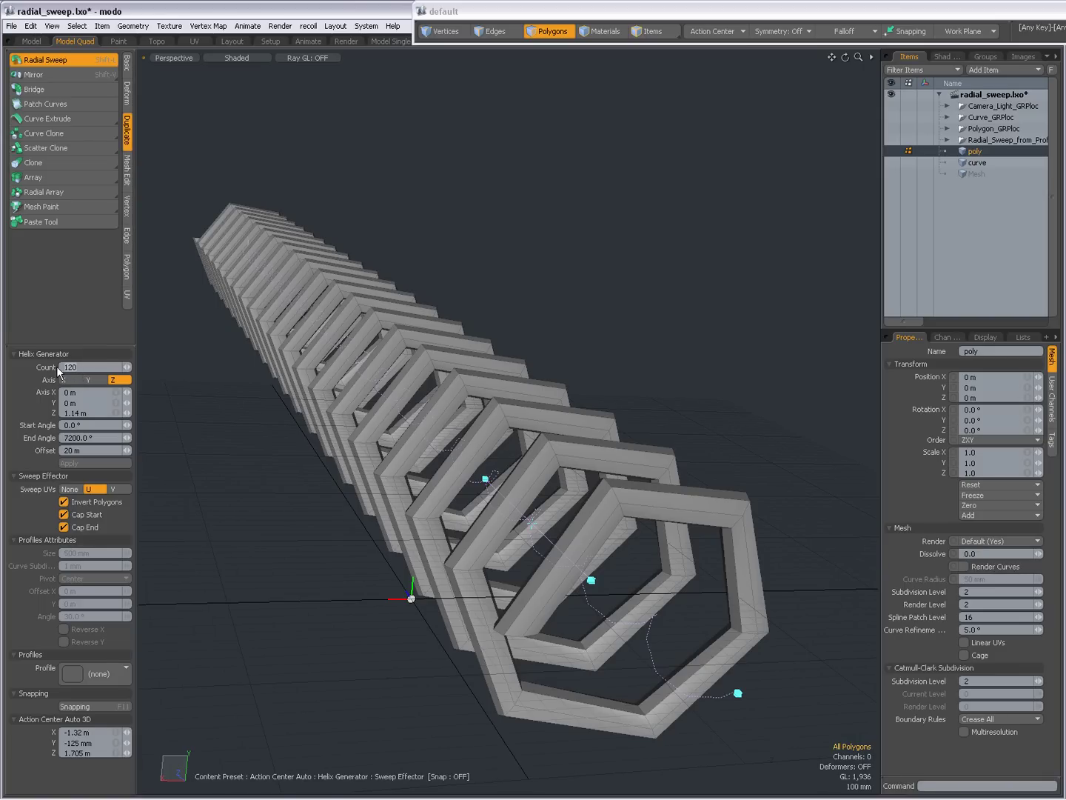
Step: Set the helix's segment count to 360 and check the Helix Generator notes in WordPad before returning to modo
{"action": "key", "text": "Return"}
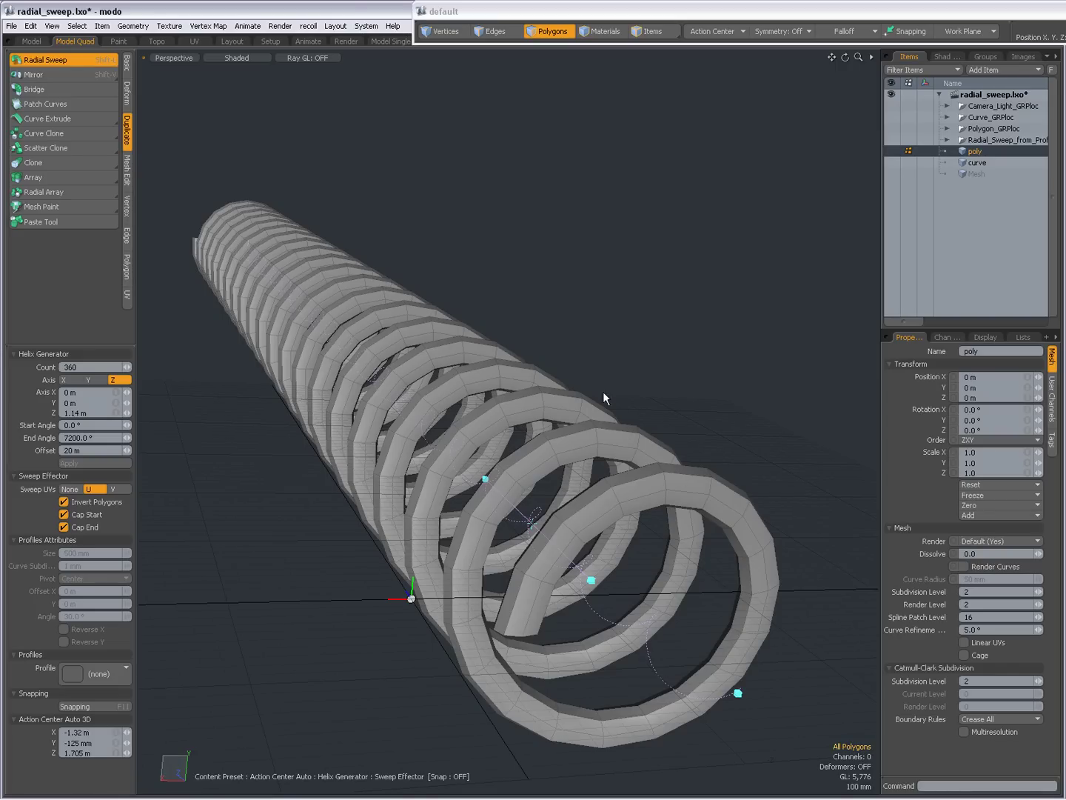
{"action": "left_click_drag", "start_coordinate": [524, 412], "coordinate": [550, 478], "text": "alt"}
{"action": "key", "text": "alt+Tab"}
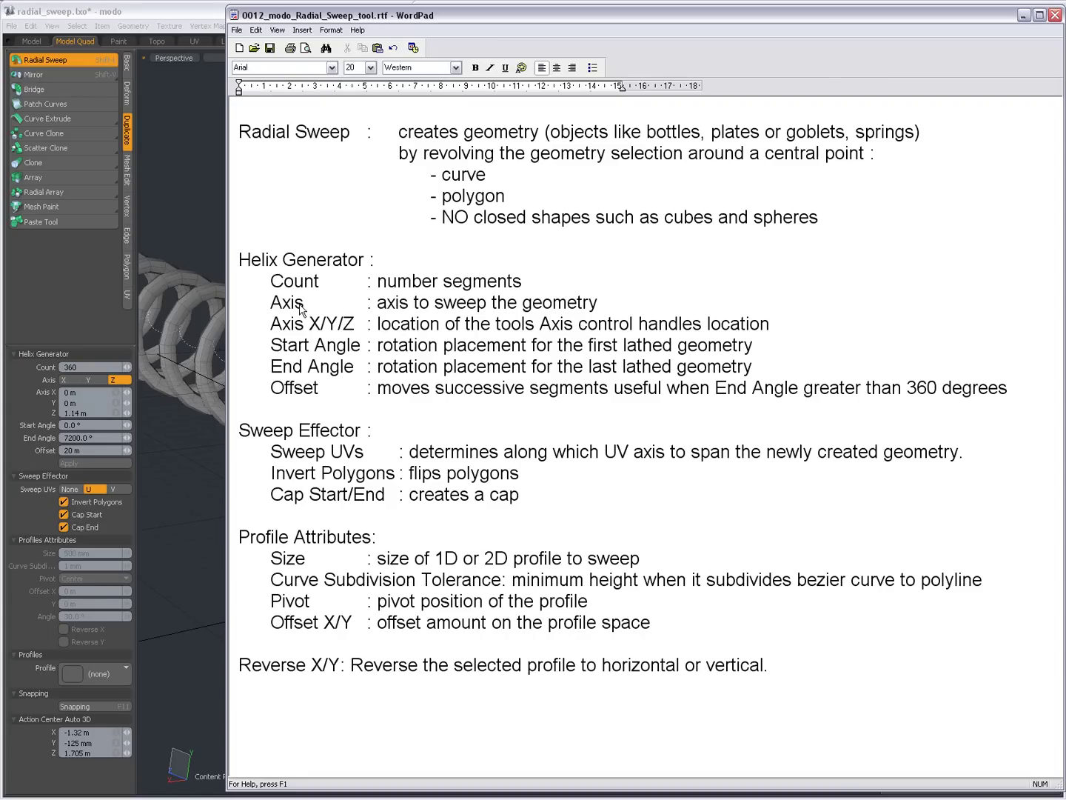
{"action": "key", "text": "alt+Tab"}
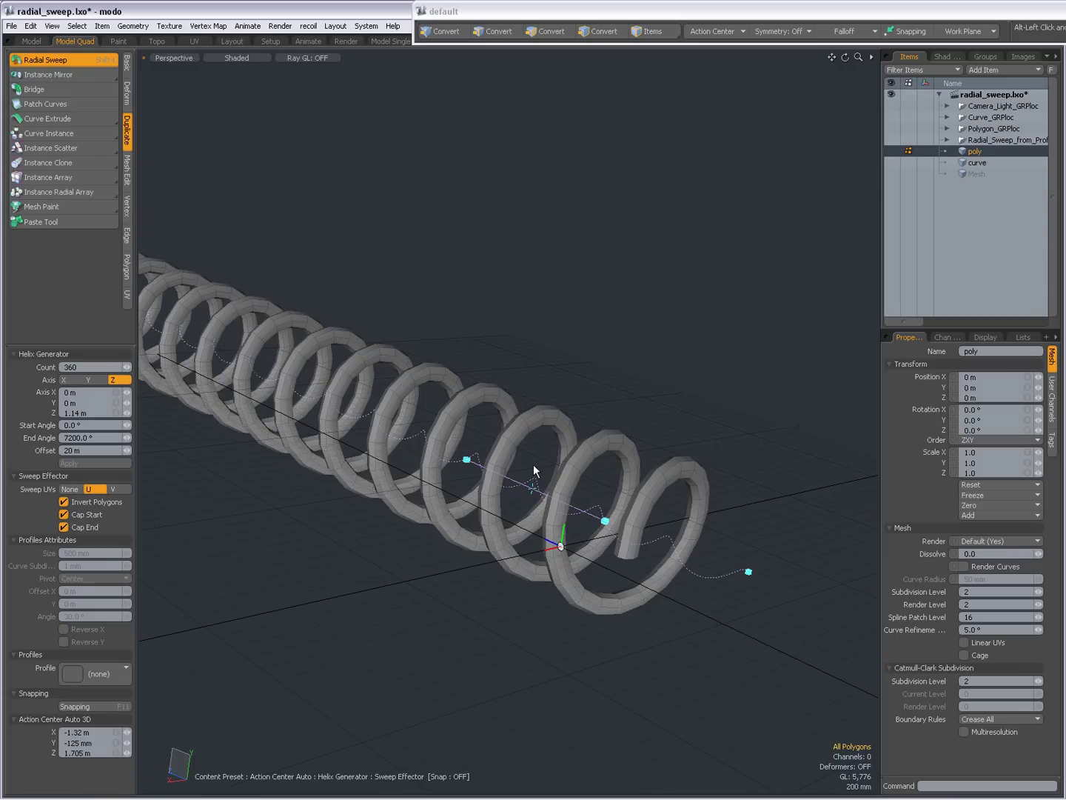
Step: Try the helix axis on X and on Y, and set it back to Z
{"action": "left_click_drag", "start_coordinate": [528, 462], "coordinate": [241, 422], "text": "alt"}
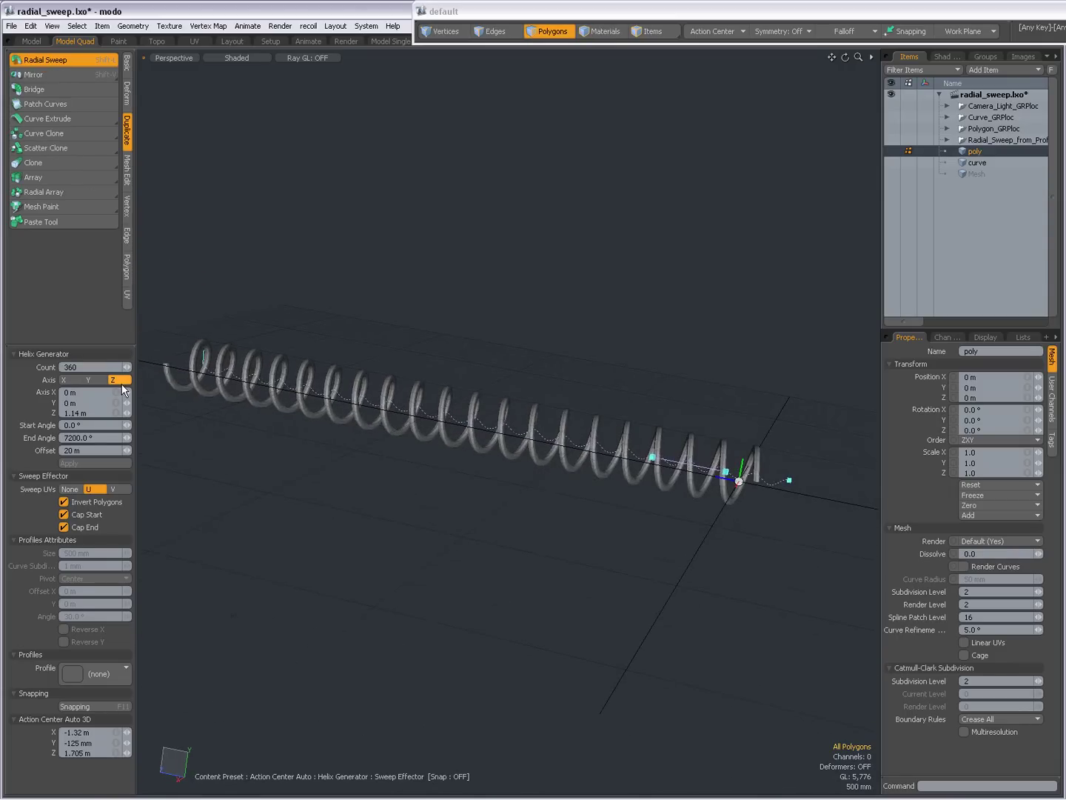
{"action": "scroll", "coordinate": [425, 555], "scroll_direction": "down", "scroll_amount": 3}
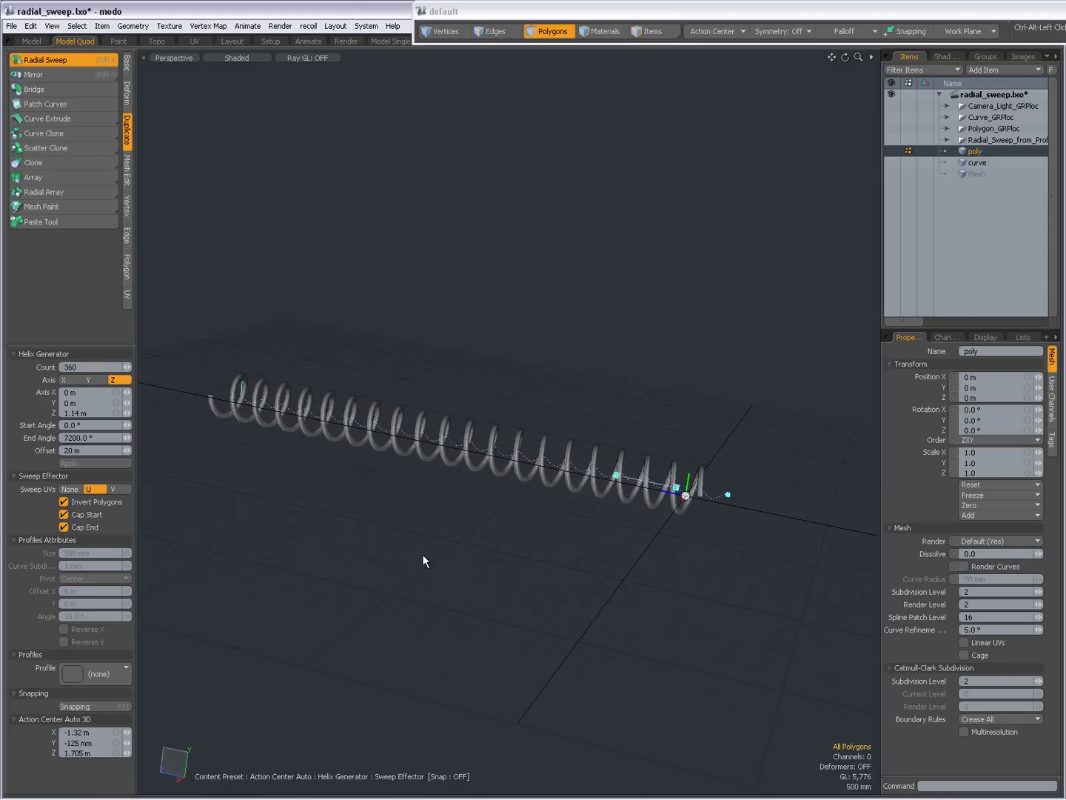
{"action": "left_click", "coordinate": [70, 379]}
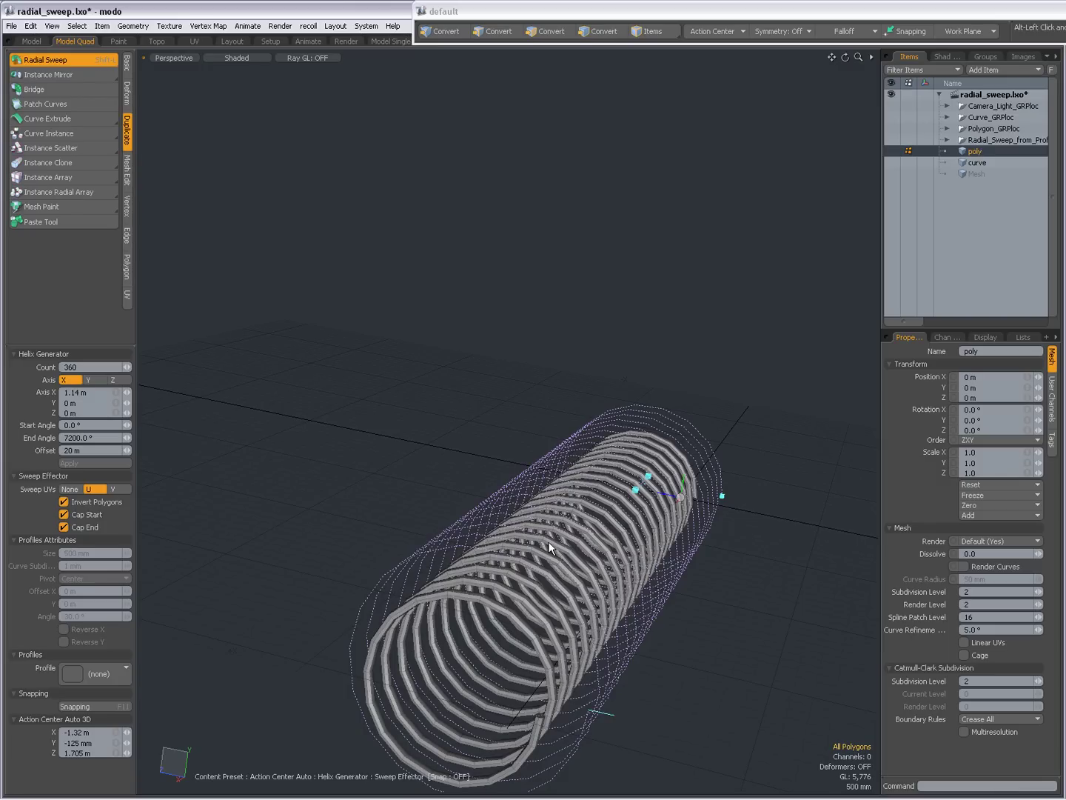
{"action": "left_click_drag", "start_coordinate": [544, 537], "coordinate": [244, 391], "text": "alt"}
{"action": "left_click", "coordinate": [90, 379]}
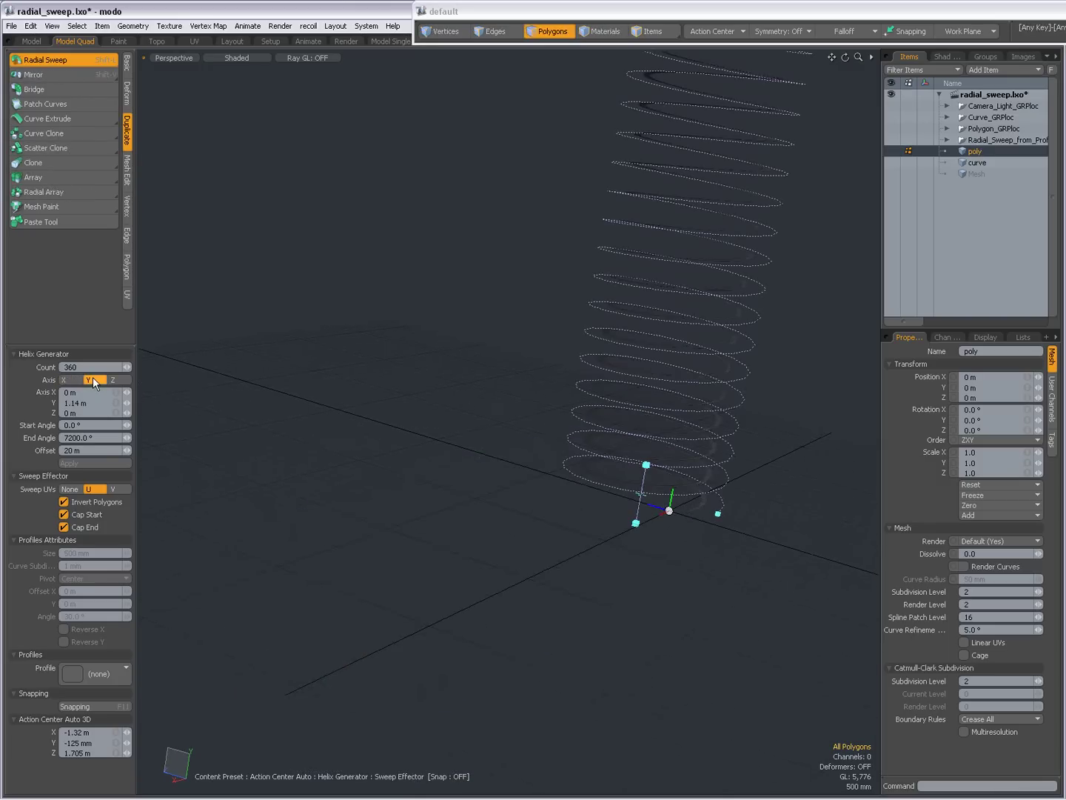
{"action": "left_click_drag", "start_coordinate": [737, 486], "coordinate": [616, 436], "text": "ctrl+alt"}
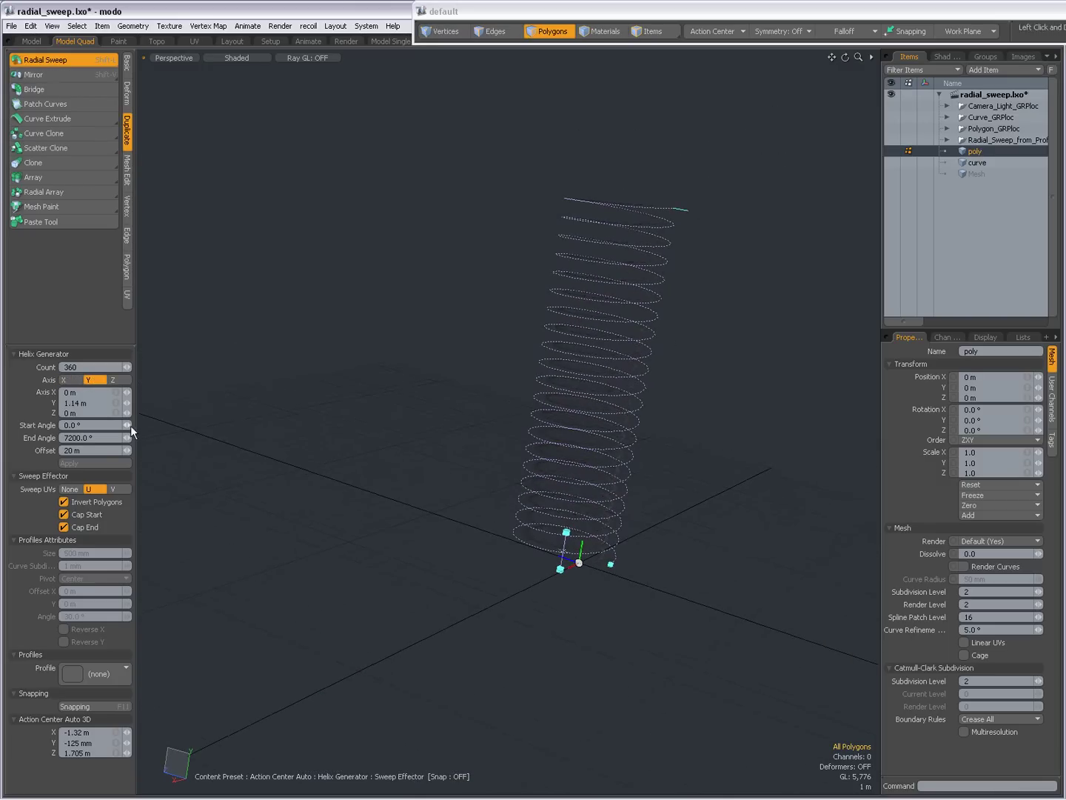
{"action": "left_click", "coordinate": [112, 379]}
{"action": "left_click_drag", "start_coordinate": [517, 567], "coordinate": [469, 486], "text": "ctrl+alt"}
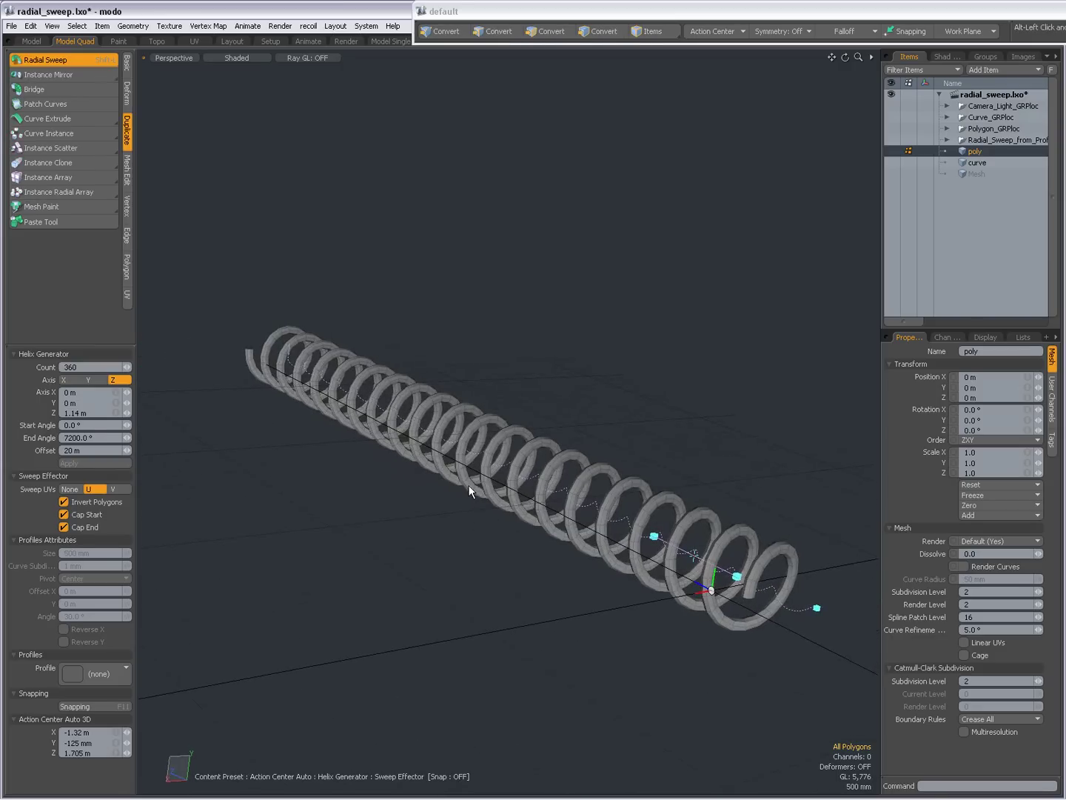
Step: Examine both ends of the helix and its coils along the Z axis from several angles
{"action": "left_click_drag", "start_coordinate": [582, 487], "coordinate": [716, 602], "text": "alt"}
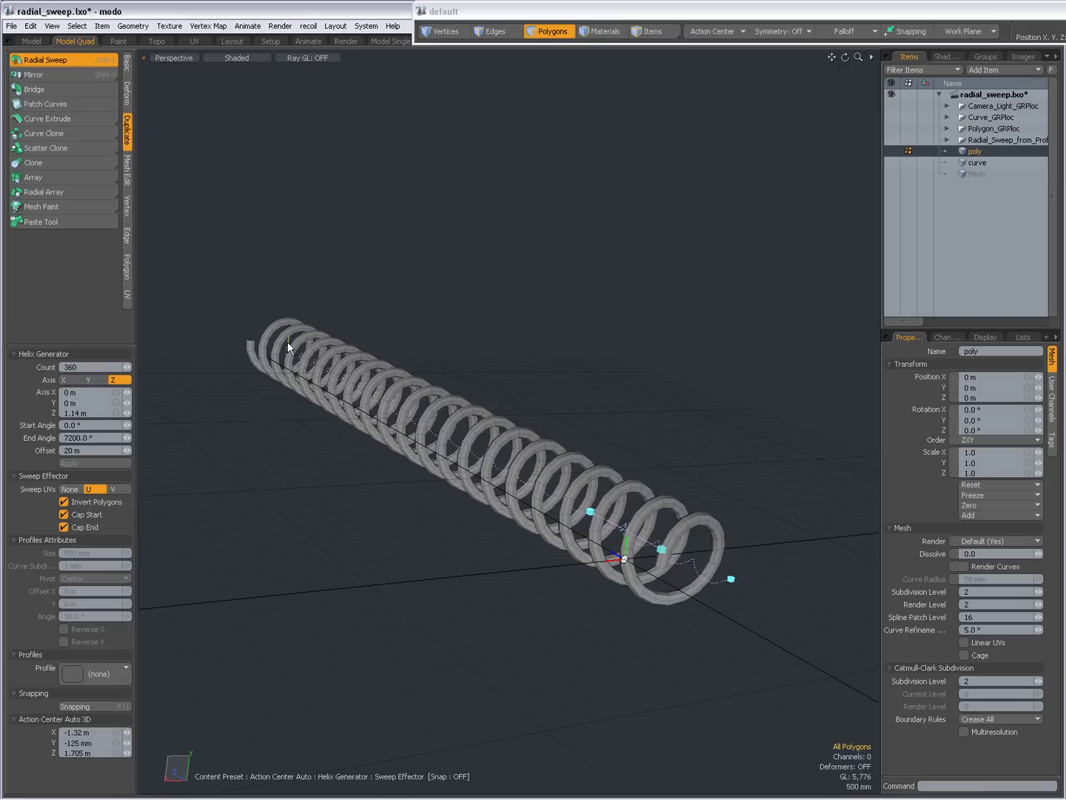
{"action": "left_click_drag", "start_coordinate": [265, 357], "coordinate": [647, 593], "text": "alt"}
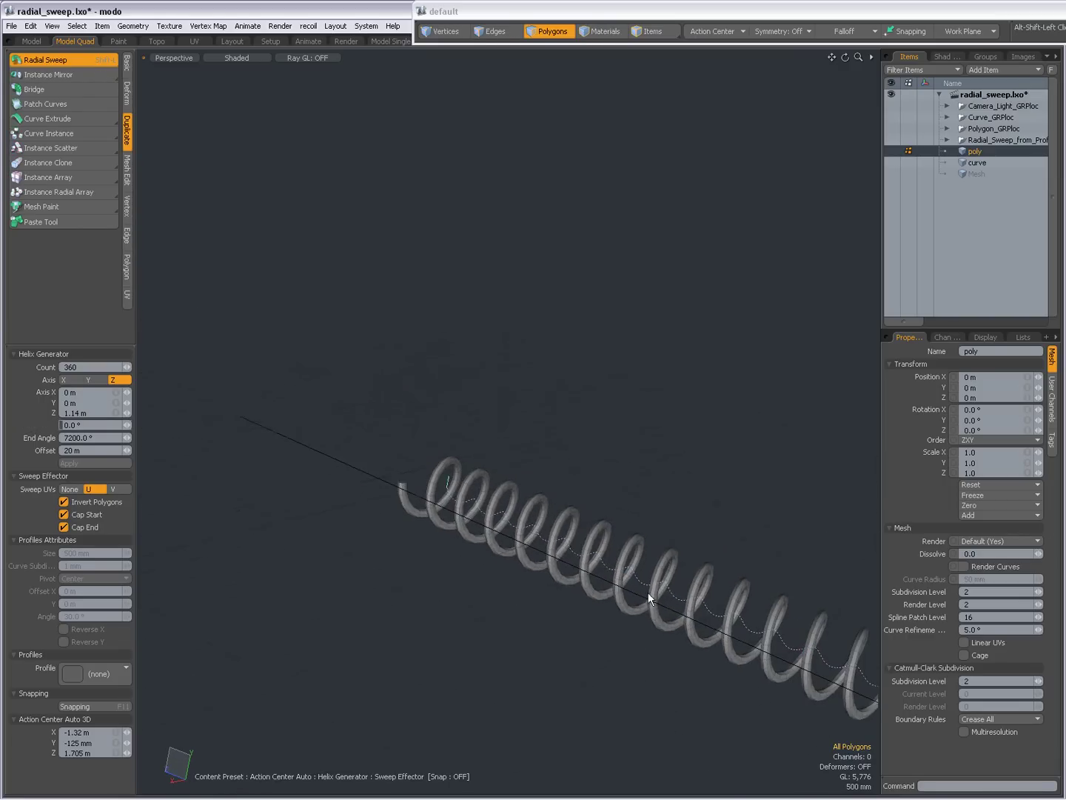
{"action": "left_click_drag", "start_coordinate": [445, 471], "coordinate": [615, 568], "text": "alt"}
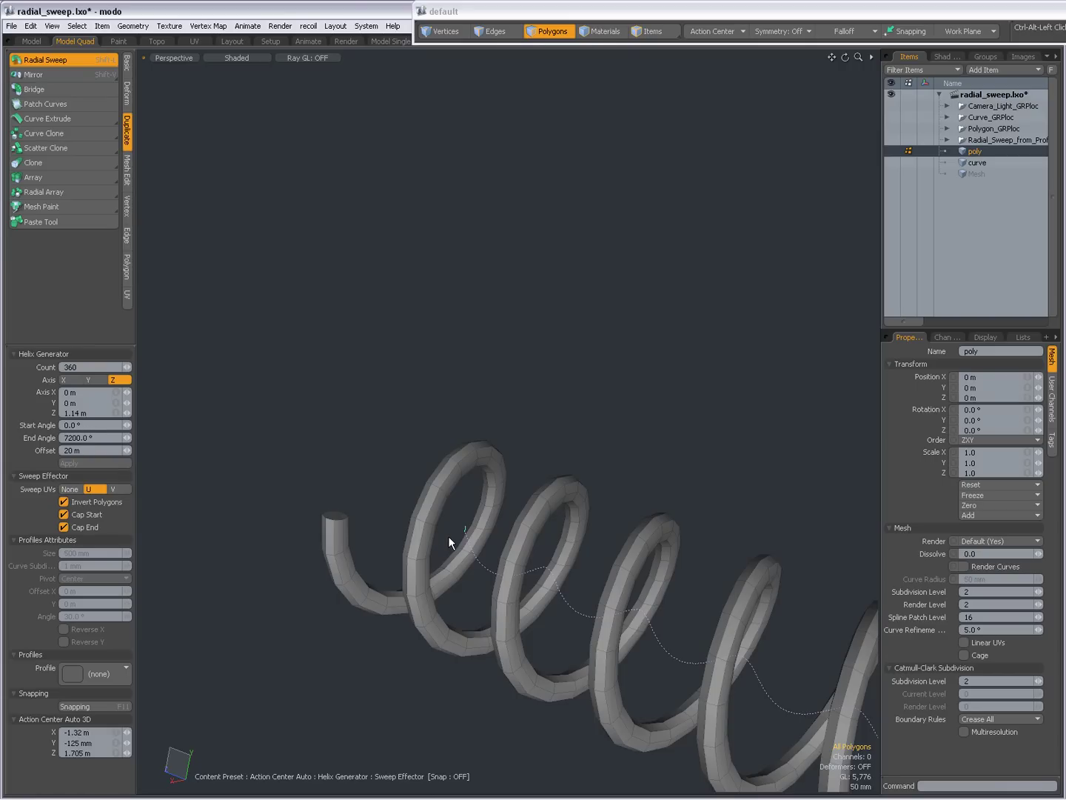
{"action": "left_click_drag", "start_coordinate": [449, 537], "coordinate": [297, 453], "text": "ctrl+alt"}
{"action": "left_click_drag", "start_coordinate": [590, 599], "coordinate": [487, 501], "text": "alt+shift"}
{"action": "left_click_drag", "start_coordinate": [548, 543], "coordinate": [454, 501], "text": "alt+shift"}
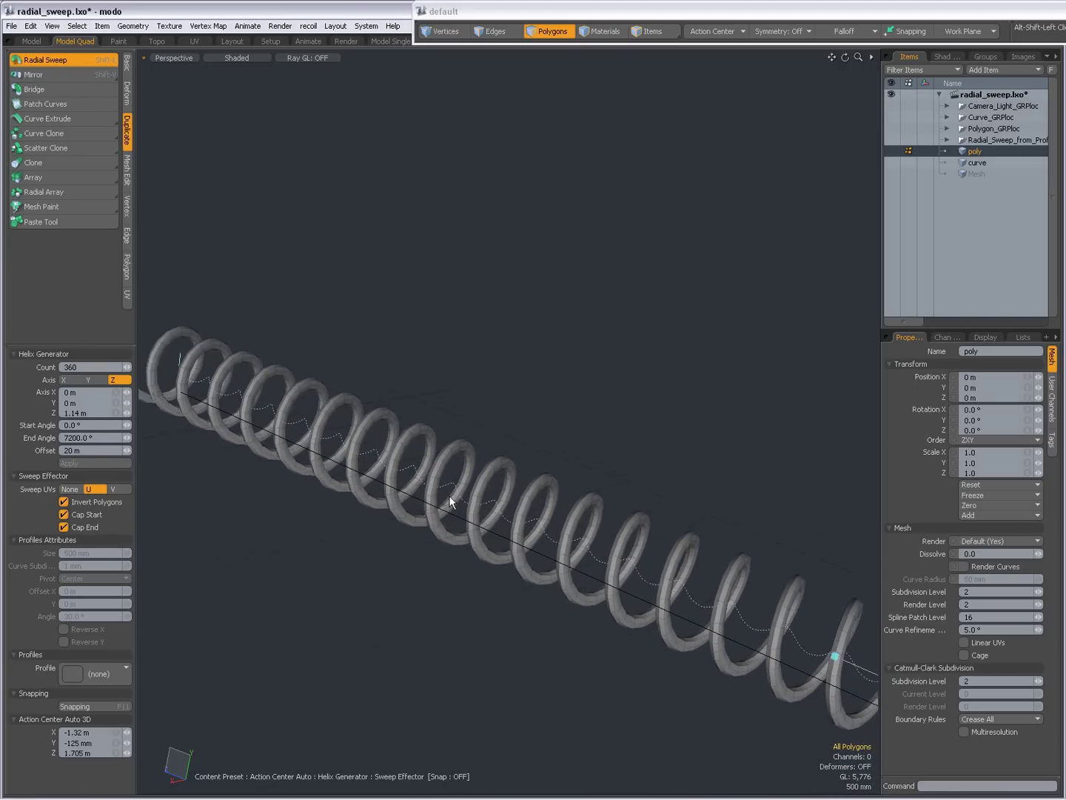
{"action": "left_click_drag", "start_coordinate": [577, 497], "coordinate": [449, 419], "text": "alt+shift"}
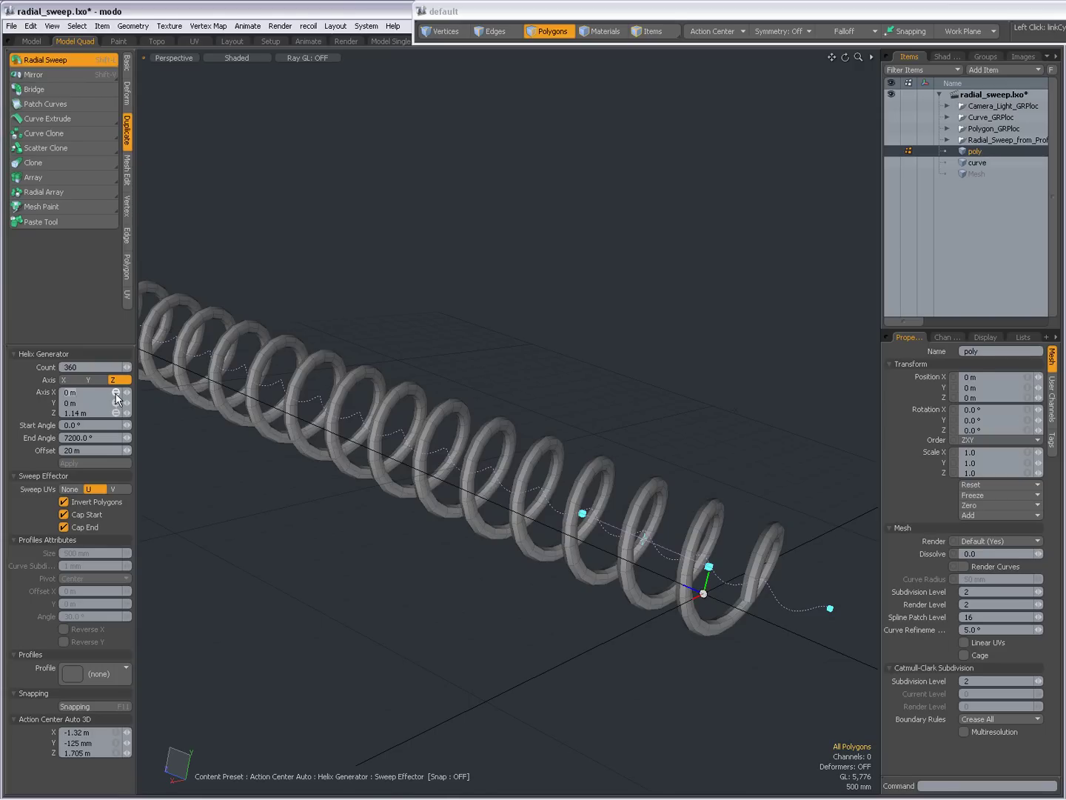
Step: Set the helix's Axis X, Y and Z values all to 1 m to tilt the sweep diagonally
{"action": "type", "text": "1"}
{"action": "key", "text": "Return"}
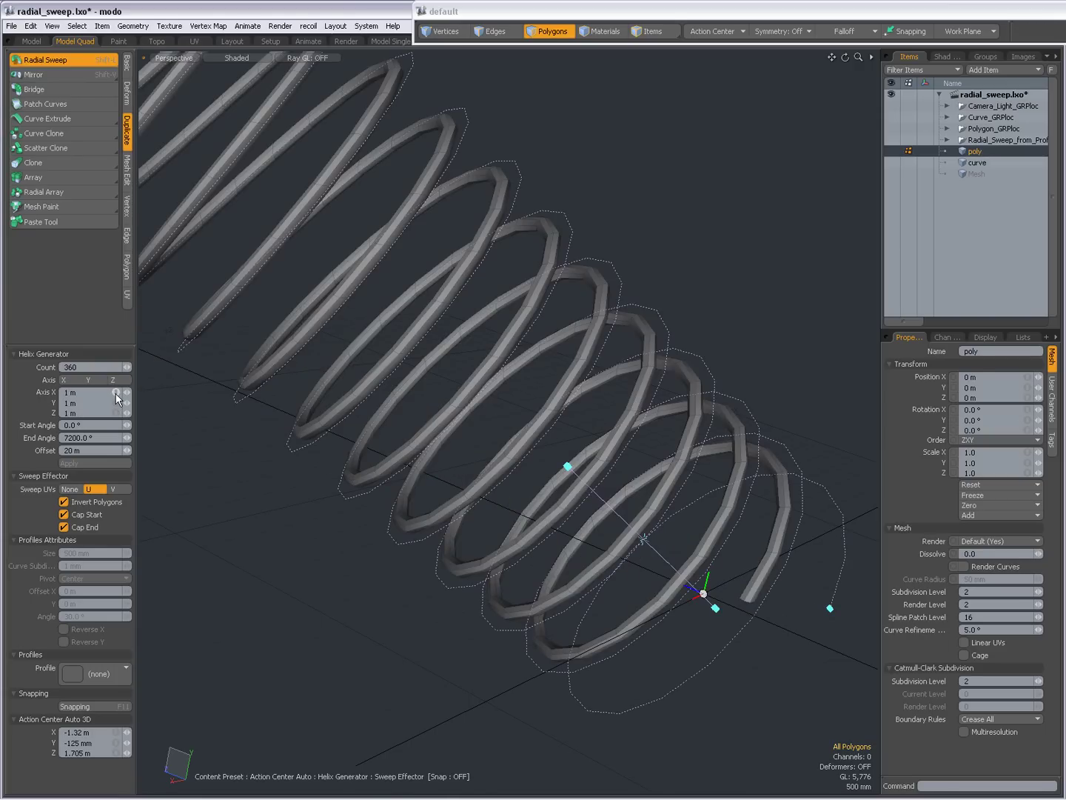
{"action": "scroll", "coordinate": [639, 517], "scroll_direction": "down", "scroll_amount": 2}
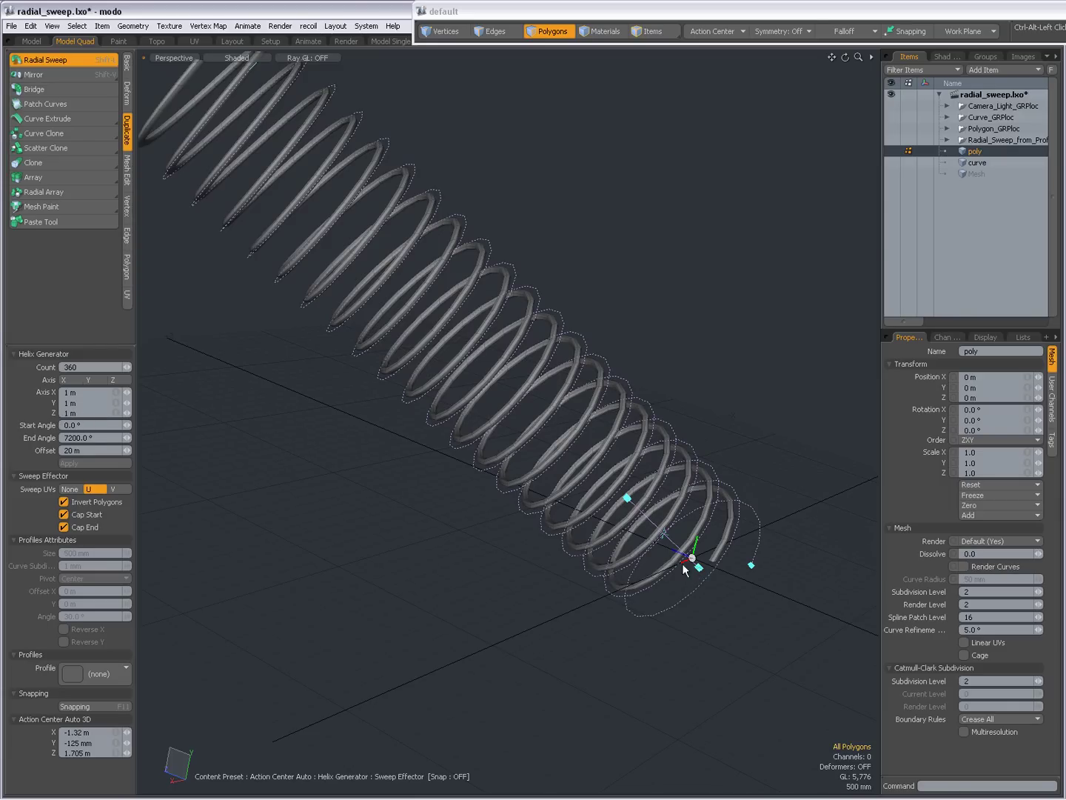
{"action": "scroll", "coordinate": [687, 569], "scroll_direction": "down", "scroll_amount": 3}
{"action": "left_click_drag", "start_coordinate": [685, 569], "coordinate": [604, 524], "text": "alt"}
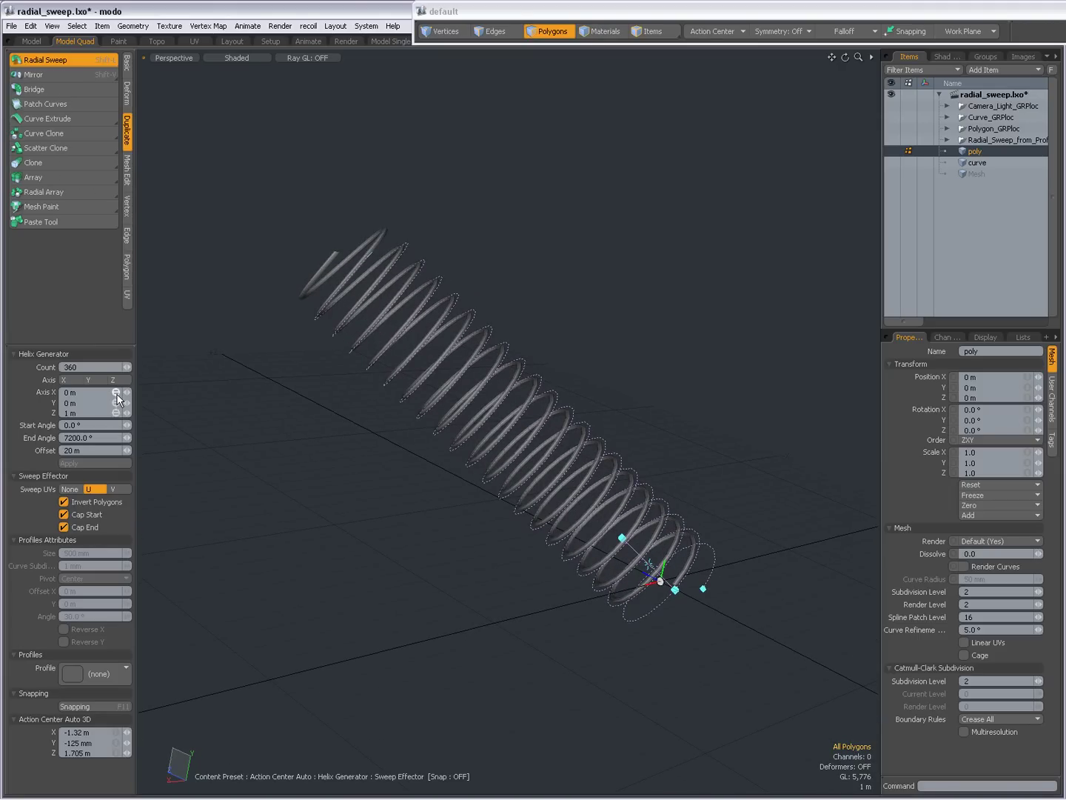
Step: Set the helix's Axis X and Y values to 0 m to realign the sweep with Z
{"action": "key", "text": "ctrl+z"}
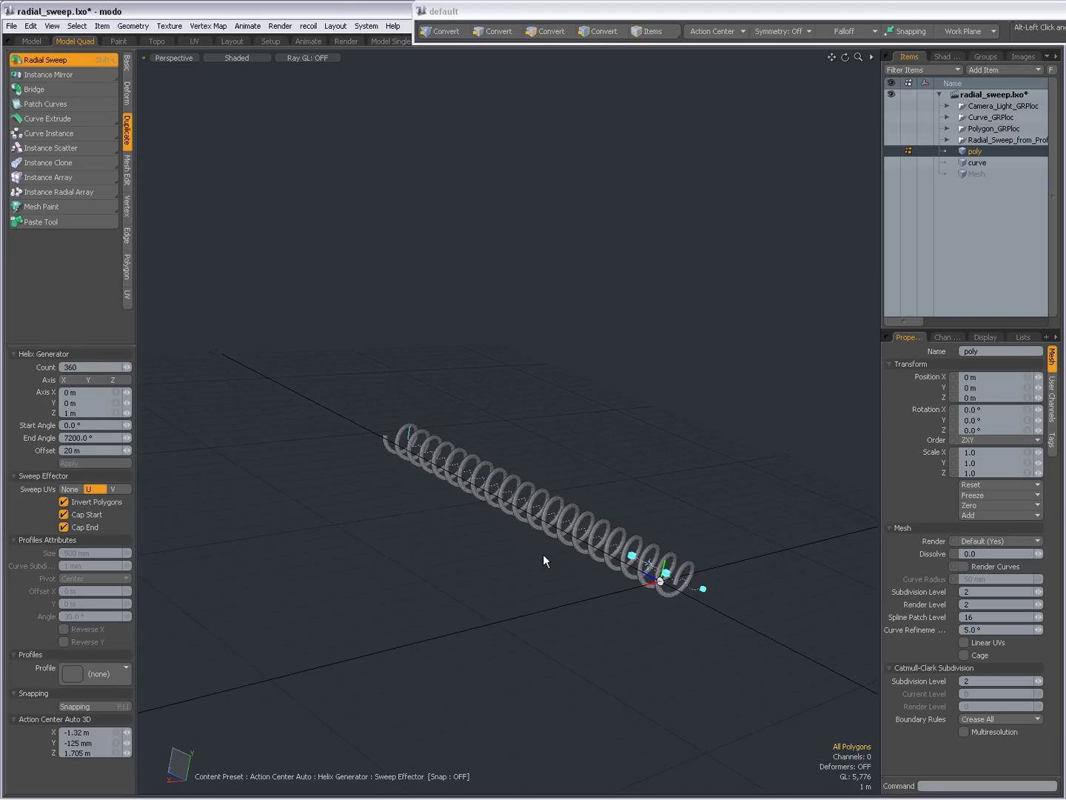
{"action": "left_click_drag", "start_coordinate": [543, 554], "coordinate": [650, 557], "text": "alt"}
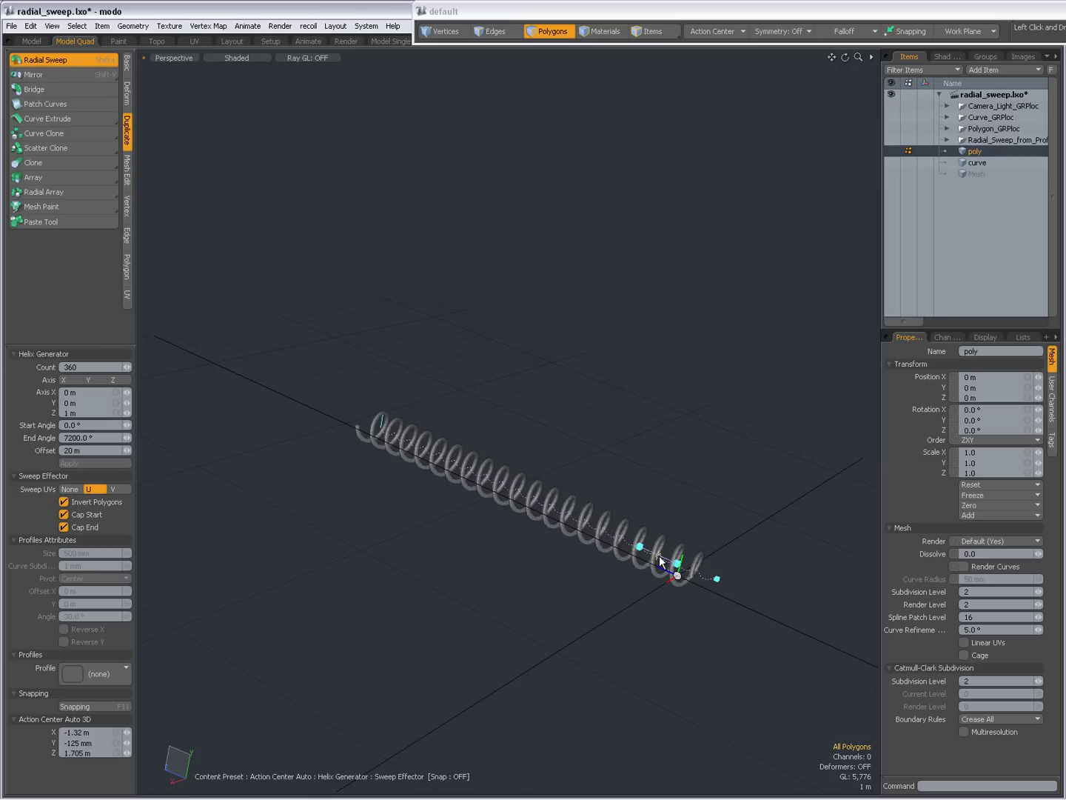
{"action": "left_click_drag", "start_coordinate": [499, 510], "coordinate": [484, 484], "text": "ctrl+alt"}
{"action": "left_click_drag", "start_coordinate": [577, 511], "coordinate": [649, 571], "text": "ctrl+alt"}
{"action": "left_click_drag", "start_coordinate": [649, 572], "coordinate": [594, 562], "text": "alt"}
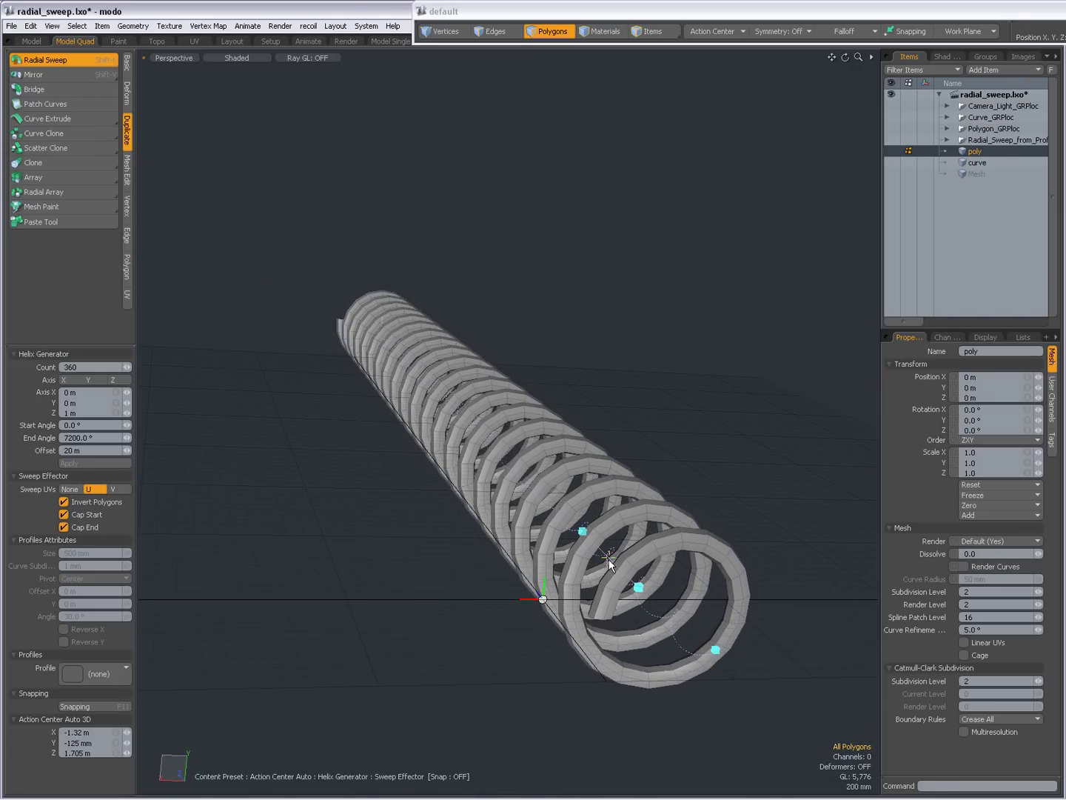
Step: Move the helix centre with its viewport handle to about X -810 mm, Y 125 mm
{"action": "left_click_drag", "start_coordinate": [609, 564], "coordinate": [593, 554], "text": "alt"}
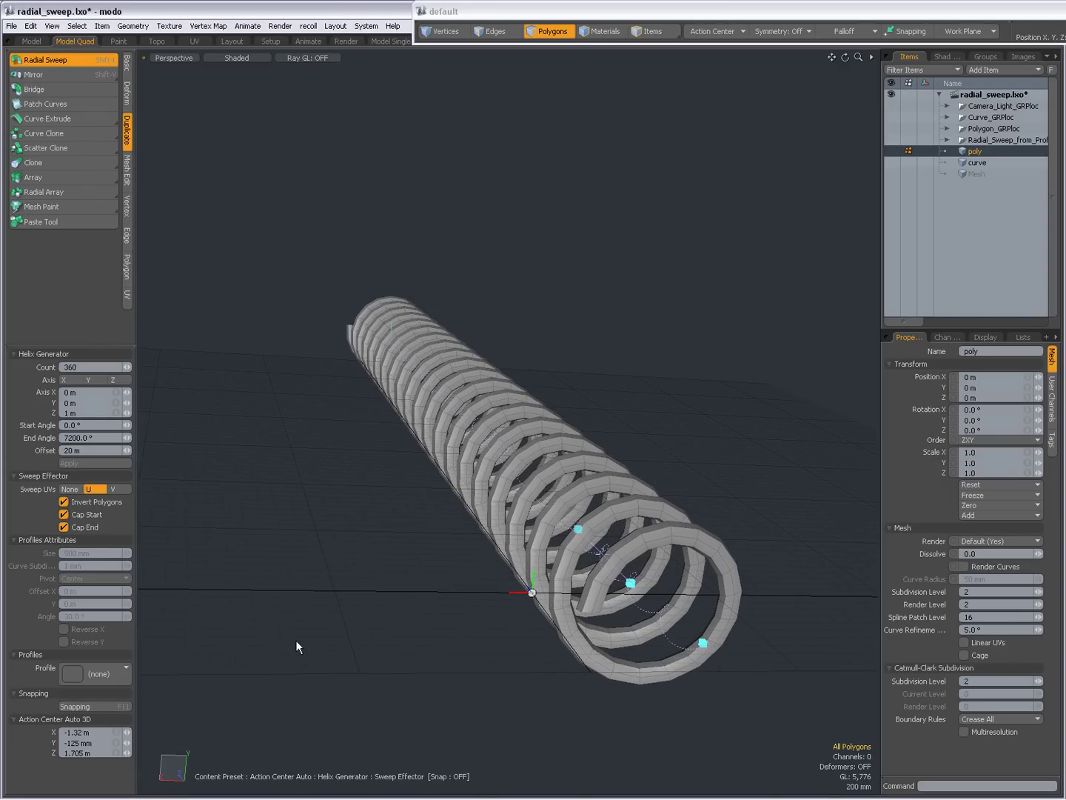
{"action": "left_click_drag", "start_coordinate": [601, 552], "coordinate": [747, 632]}
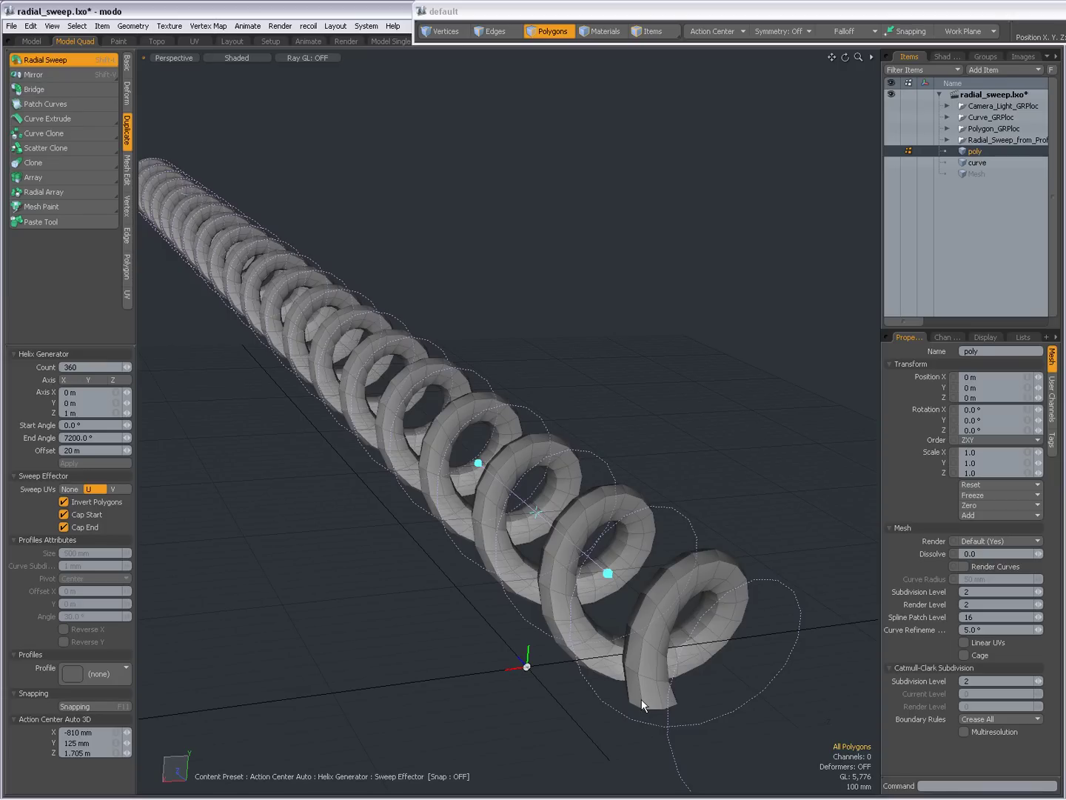
{"action": "left_click_drag", "start_coordinate": [663, 712], "coordinate": [446, 273], "text": "alt"}
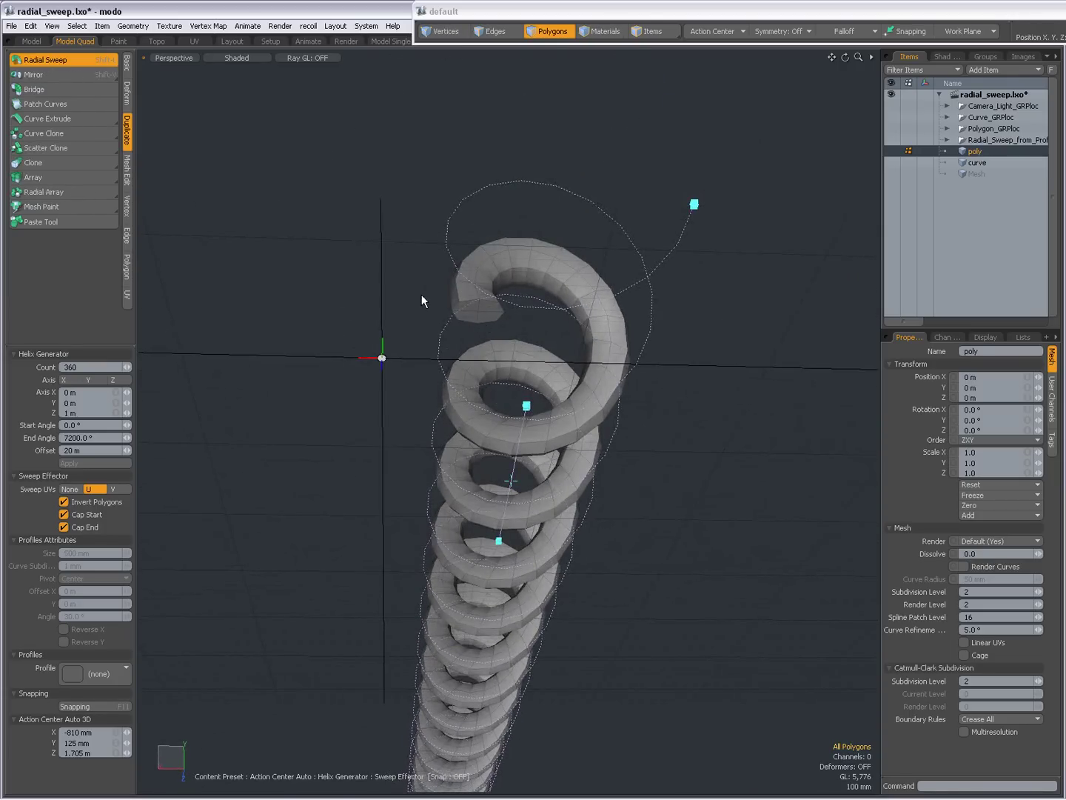
Step: Examine the helix along its length and consult the Helix Generator notes in WordPad before returning to modo
{"action": "left_click_drag", "start_coordinate": [438, 362], "coordinate": [440, 601], "text": "alt"}
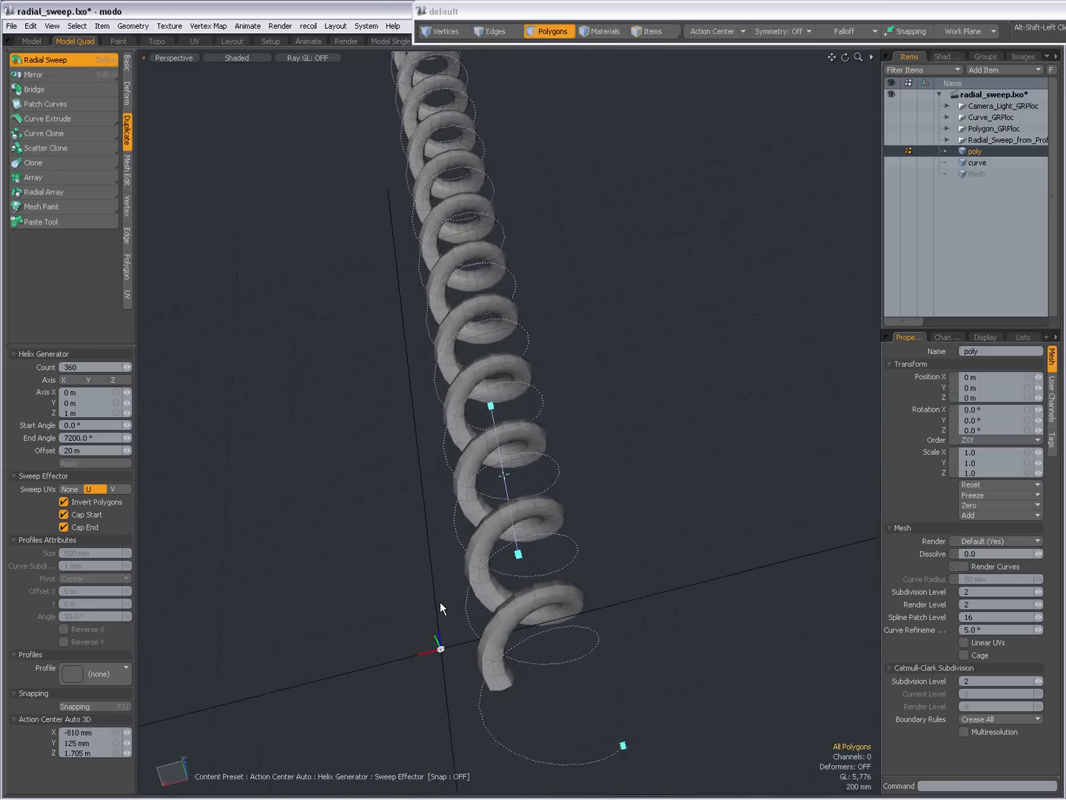
{"action": "left_click_drag", "start_coordinate": [504, 625], "coordinate": [561, 668], "text": "alt"}
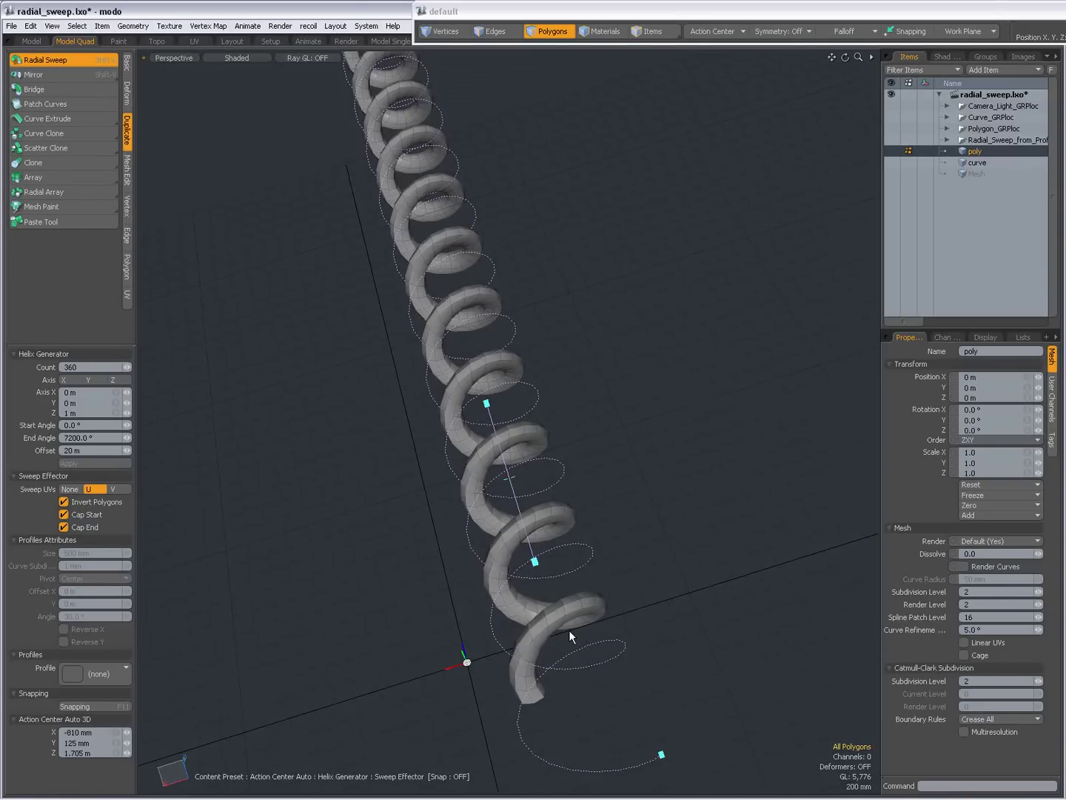
{"action": "left_click_drag", "start_coordinate": [563, 569], "coordinate": [638, 543], "text": "alt"}
{"action": "key", "text": "alt+Tab"}
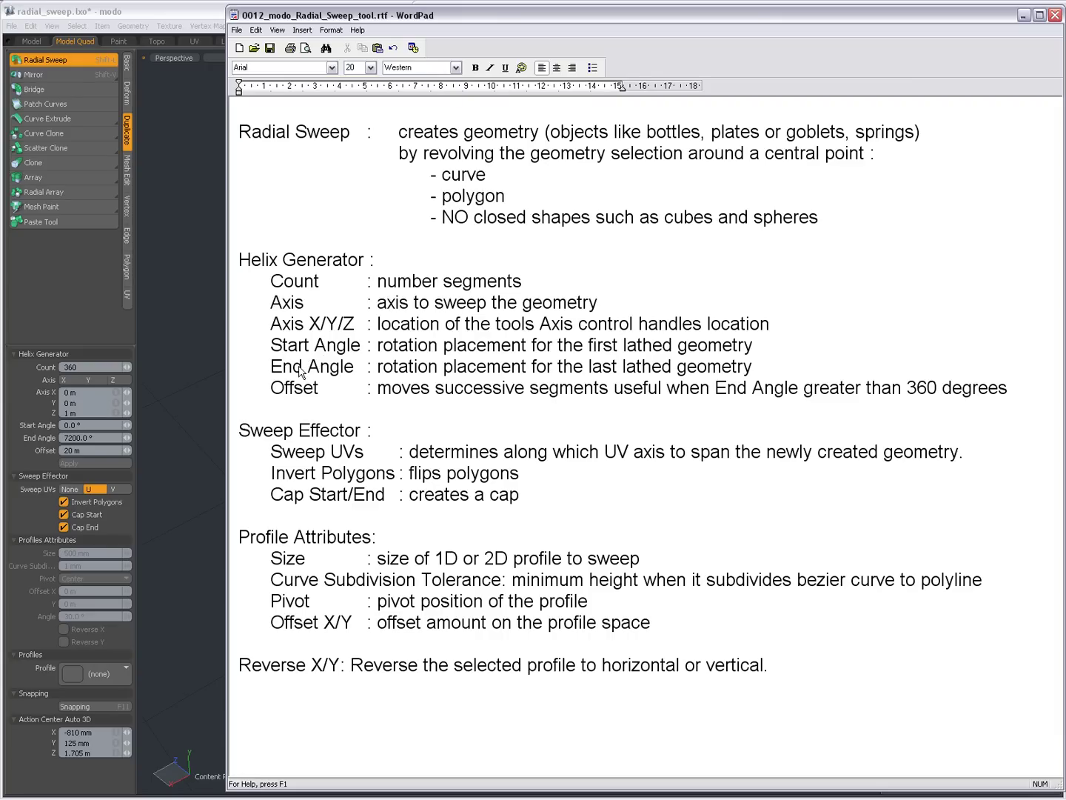
{"action": "key", "text": "alt+Tab"}
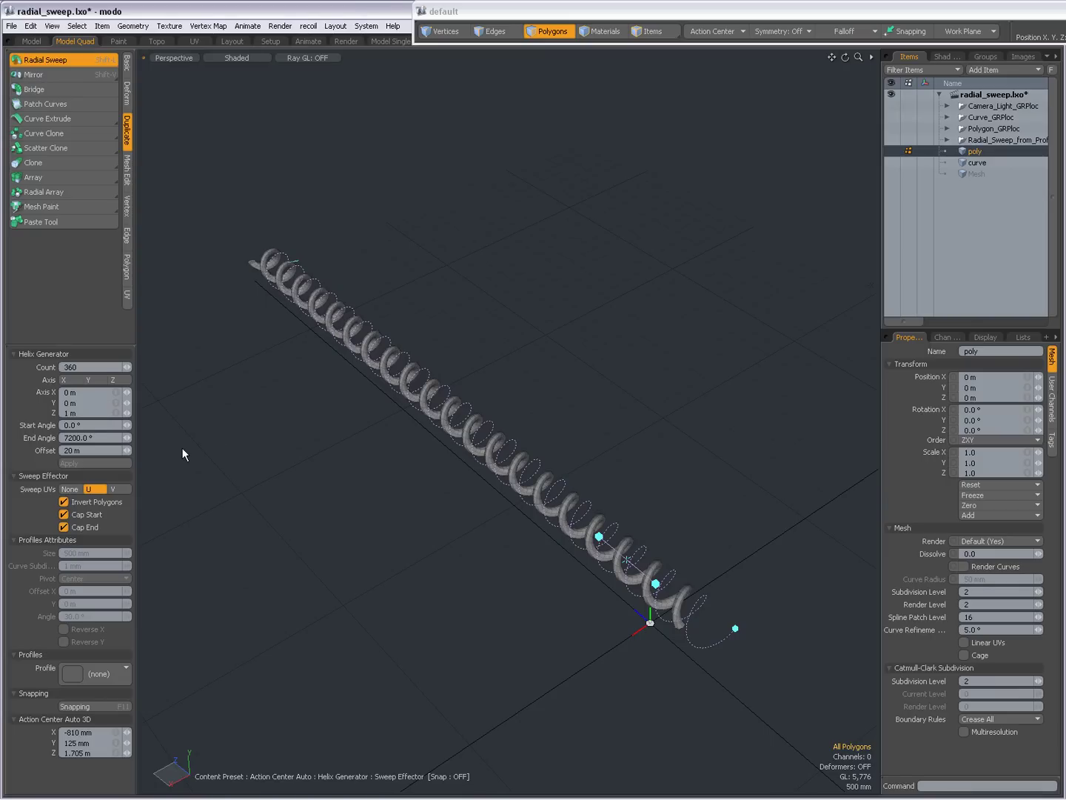
Step: Set the helix's sweep axis to Z and its Offset to 1 m
{"action": "left_click_drag", "start_coordinate": [415, 453], "coordinate": [461, 476], "text": "alt"}
{"action": "scroll", "coordinate": [460, 476], "scroll_direction": "down", "scroll_amount": 3}
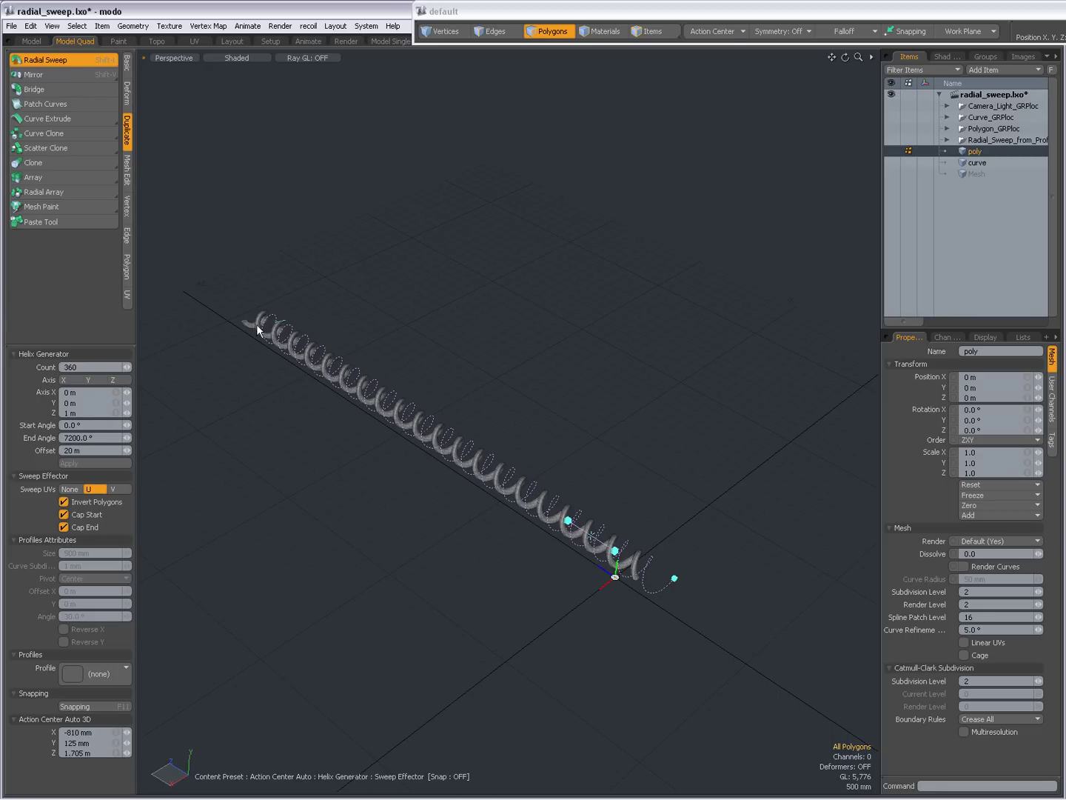
{"action": "left_click", "coordinate": [115, 380]}
{"action": "type", "text": "1"}
{"action": "key", "text": "Return"}
{"action": "left_click_drag", "start_coordinate": [644, 573], "coordinate": [837, 616], "text": "ctrl+alt"}
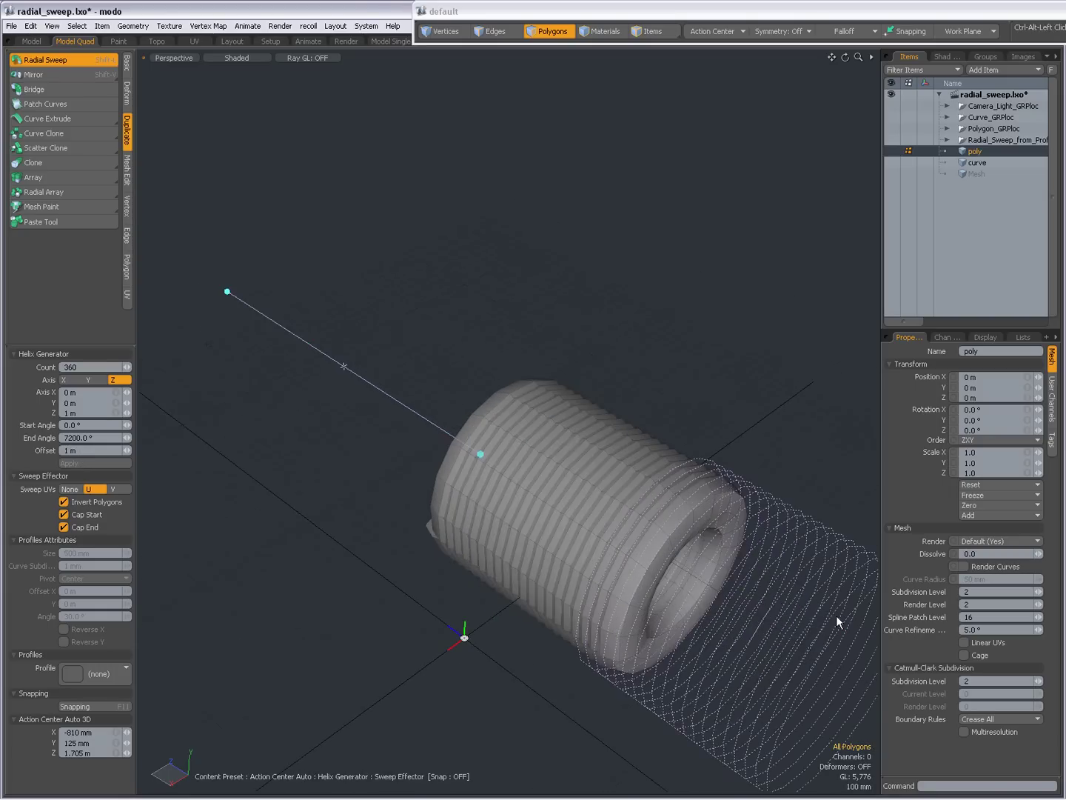
{"action": "left_click_drag", "start_coordinate": [761, 624], "coordinate": [470, 540], "text": "alt"}
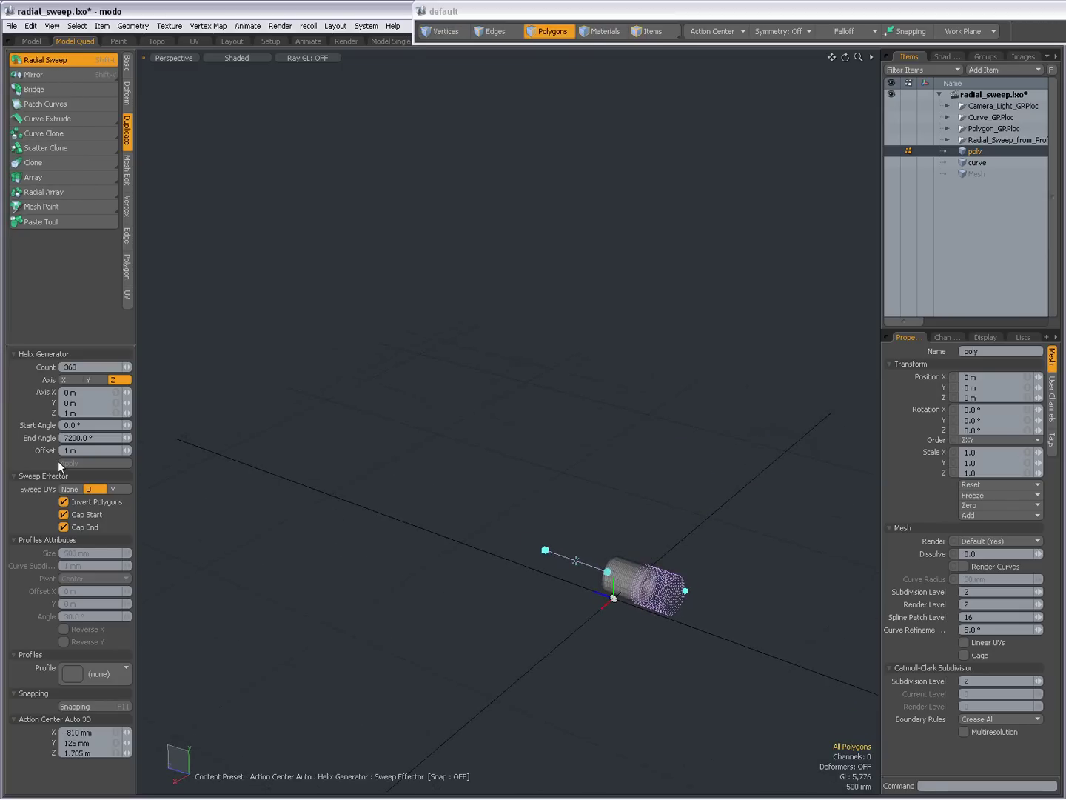
Step: Spread the coils along Z by raising the helix Offset to 5 m and further to 10 m
{"action": "key", "text": "Return"}
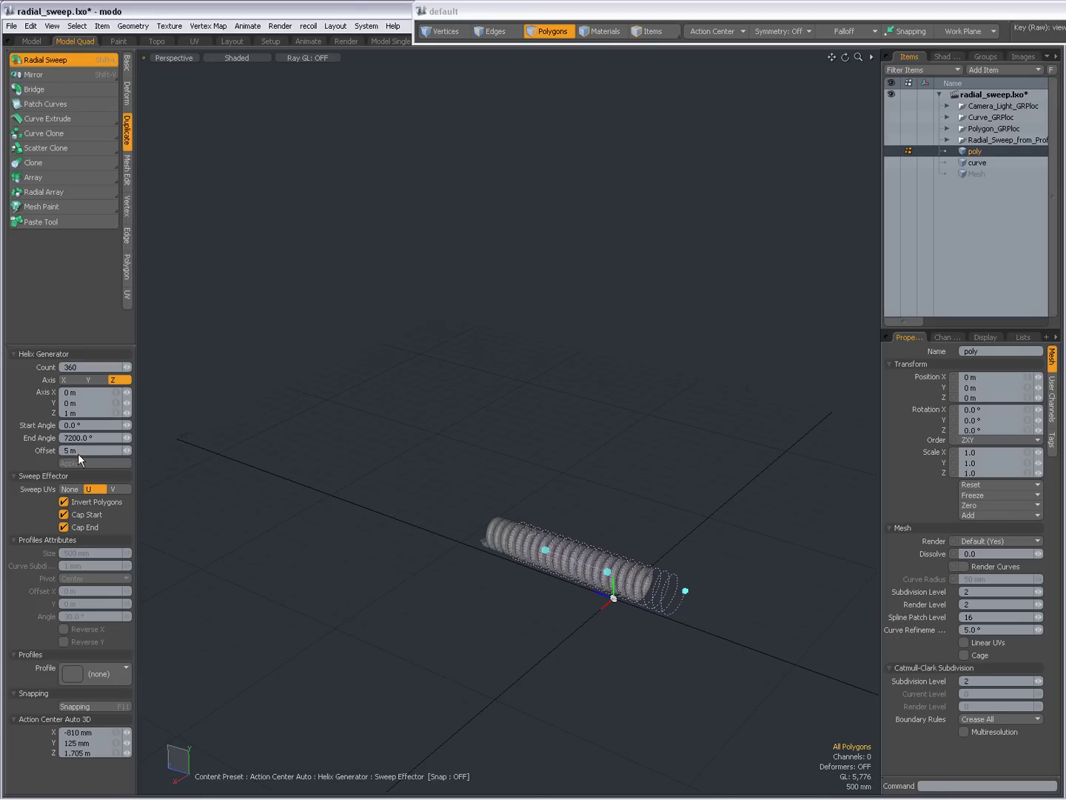
{"action": "left_click_drag", "start_coordinate": [576, 616], "coordinate": [518, 637], "text": "alt"}
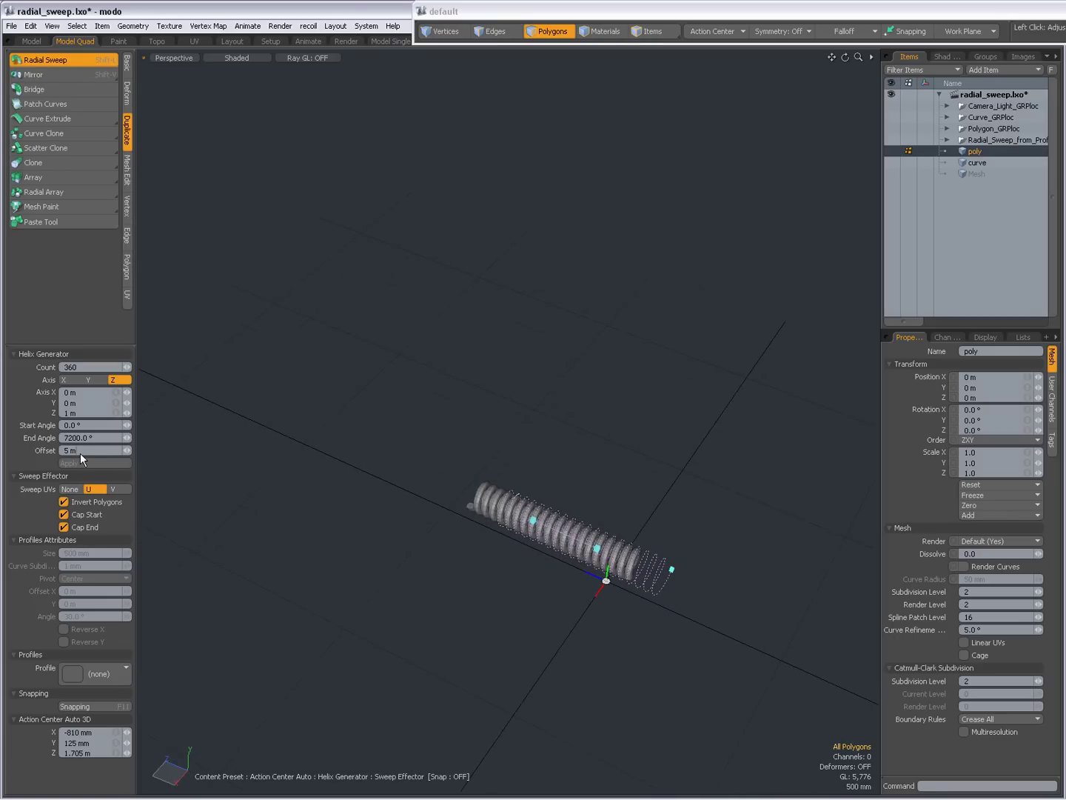
{"action": "left_click", "coordinate": [81, 450]}
{"action": "type", "text": "10"}
{"action": "key", "text": "Return"}
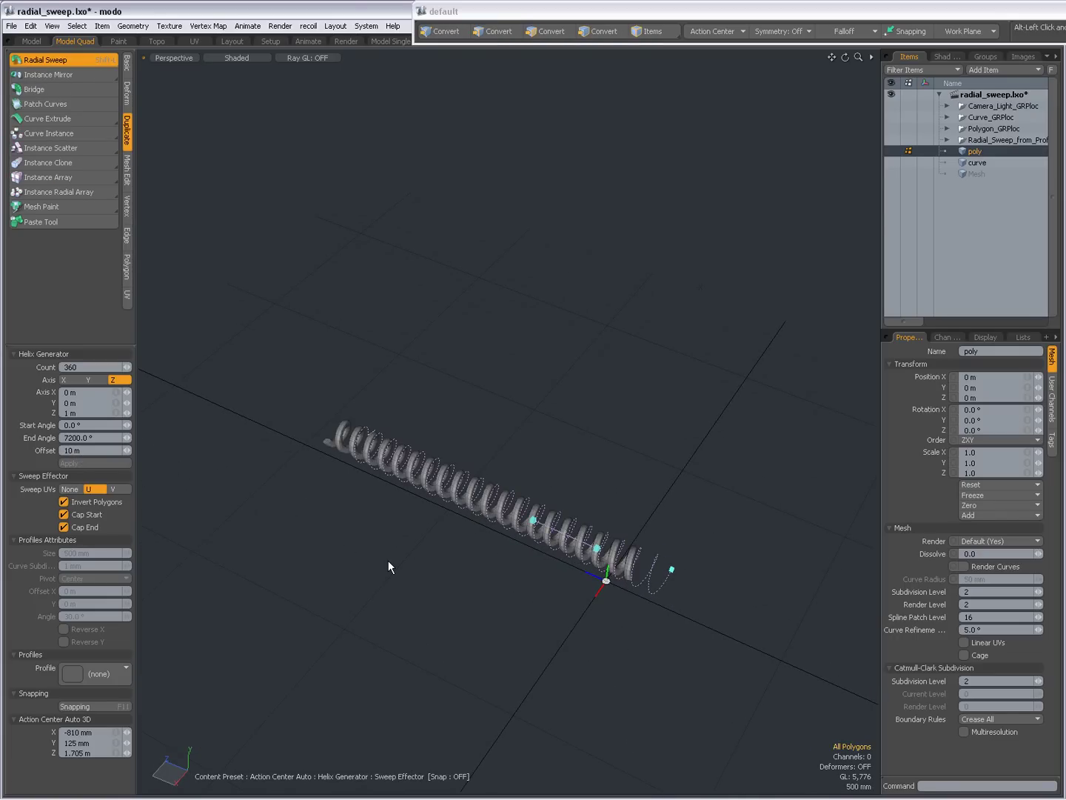
Step: Check the Offset notes in WordPad, and set the helix's End Angle to 360° and Offset to 5 m in modo
{"action": "key", "text": "alt+Tab"}
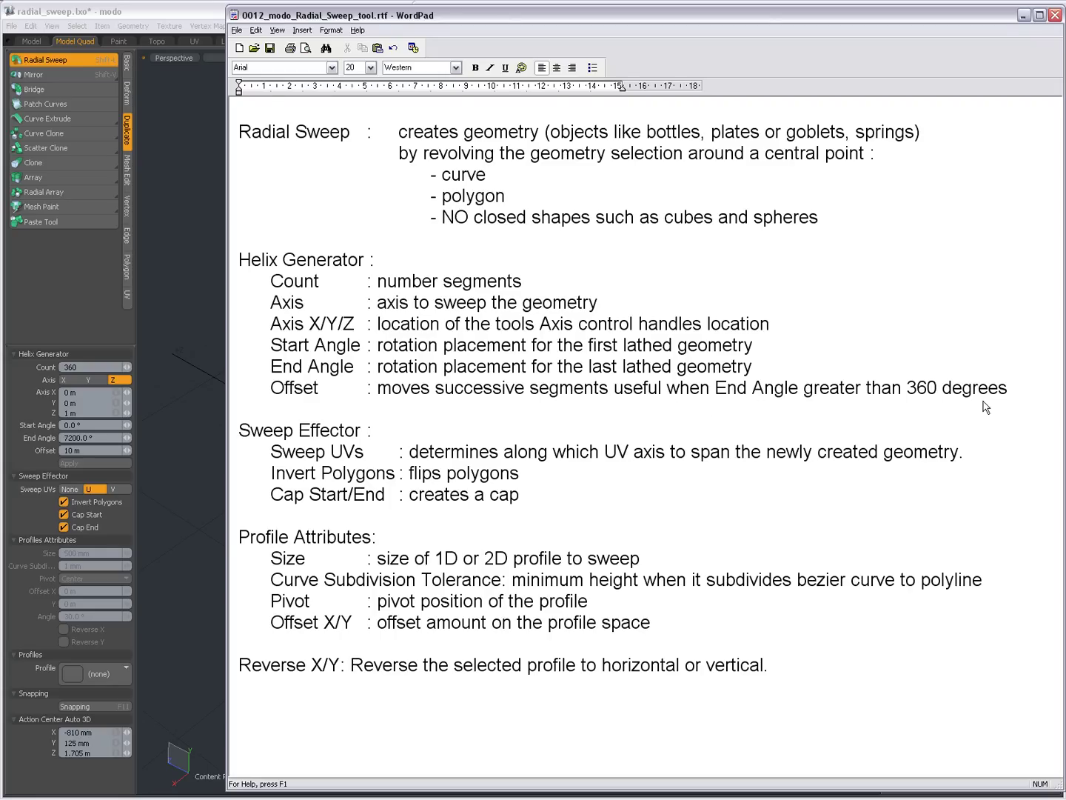
{"action": "key", "text": "alt+Tab"}
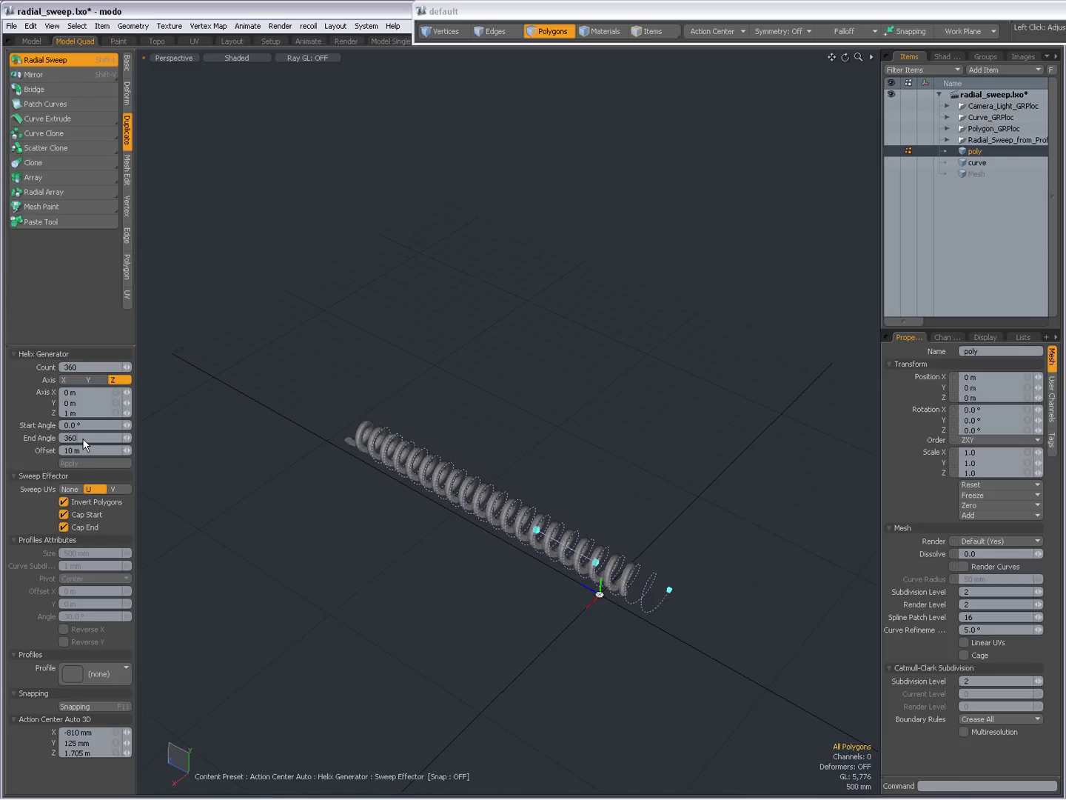
{"action": "key", "text": "Return"}
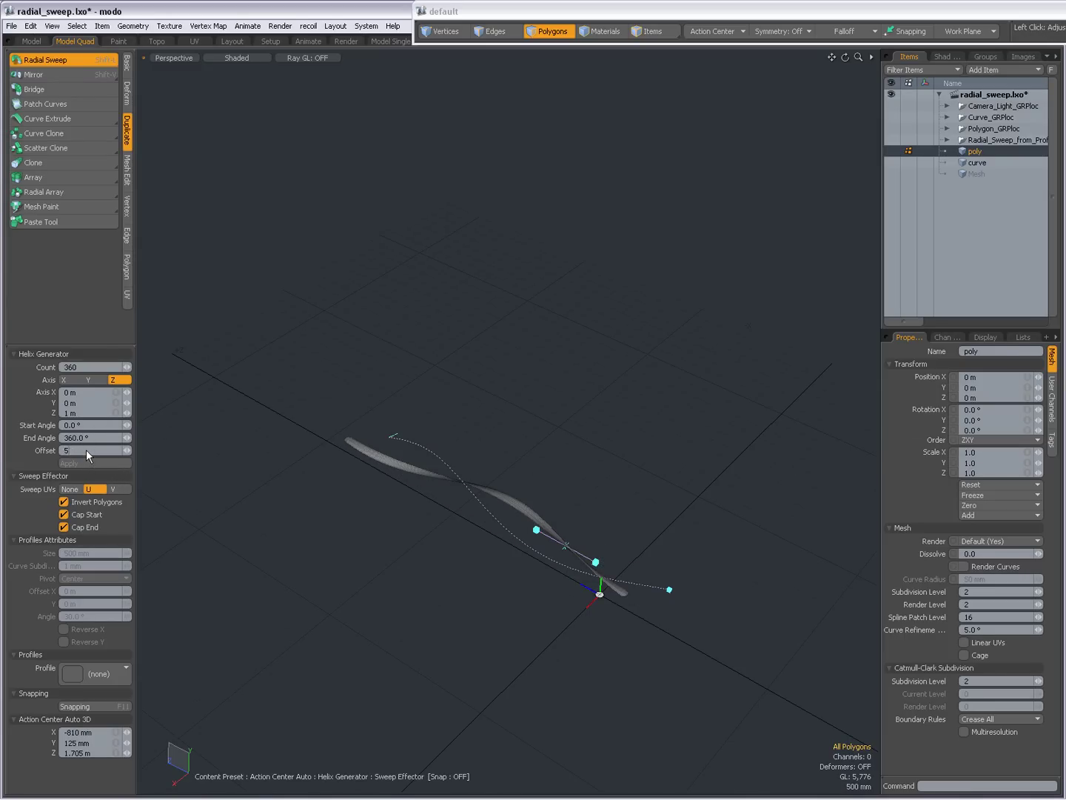
{"action": "key", "text": "Return"}
{"action": "left_click_drag", "start_coordinate": [569, 537], "coordinate": [541, 593], "text": "ctrl+alt"}
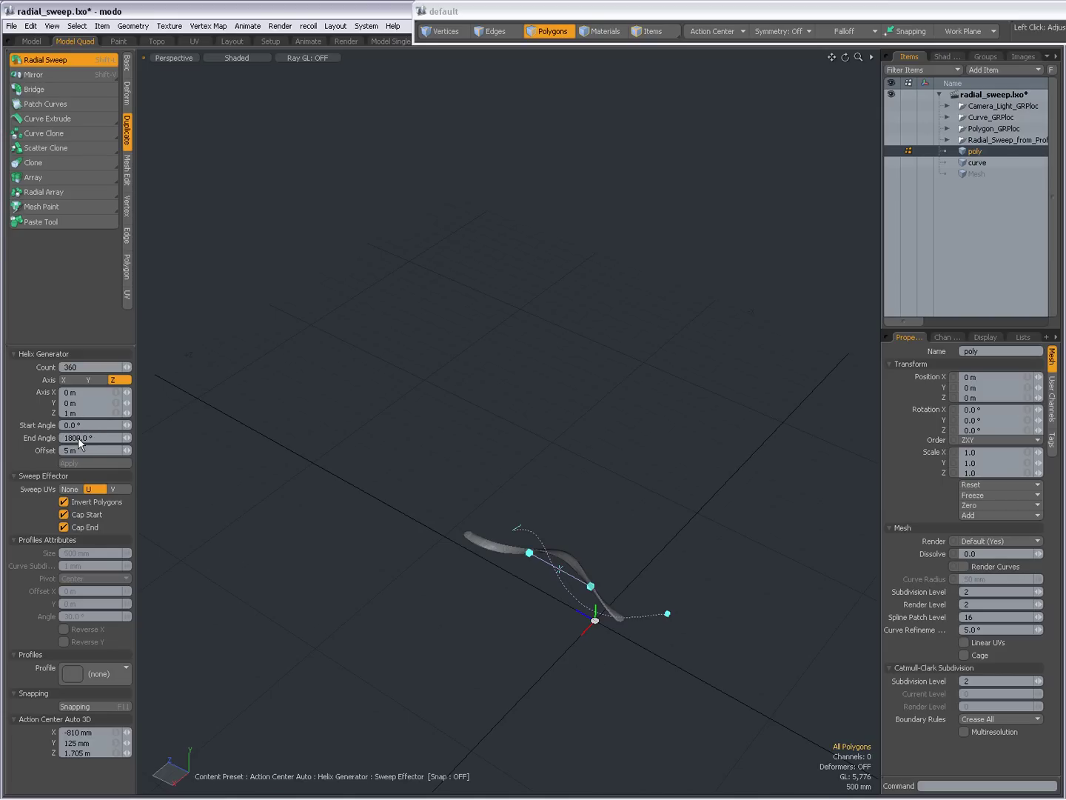
Step: Set the helix's End Angle to 1800° and adjust its Offset to about 4.87 m
{"action": "left_click_drag", "start_coordinate": [574, 577], "coordinate": [682, 609], "text": "ctrl+alt"}
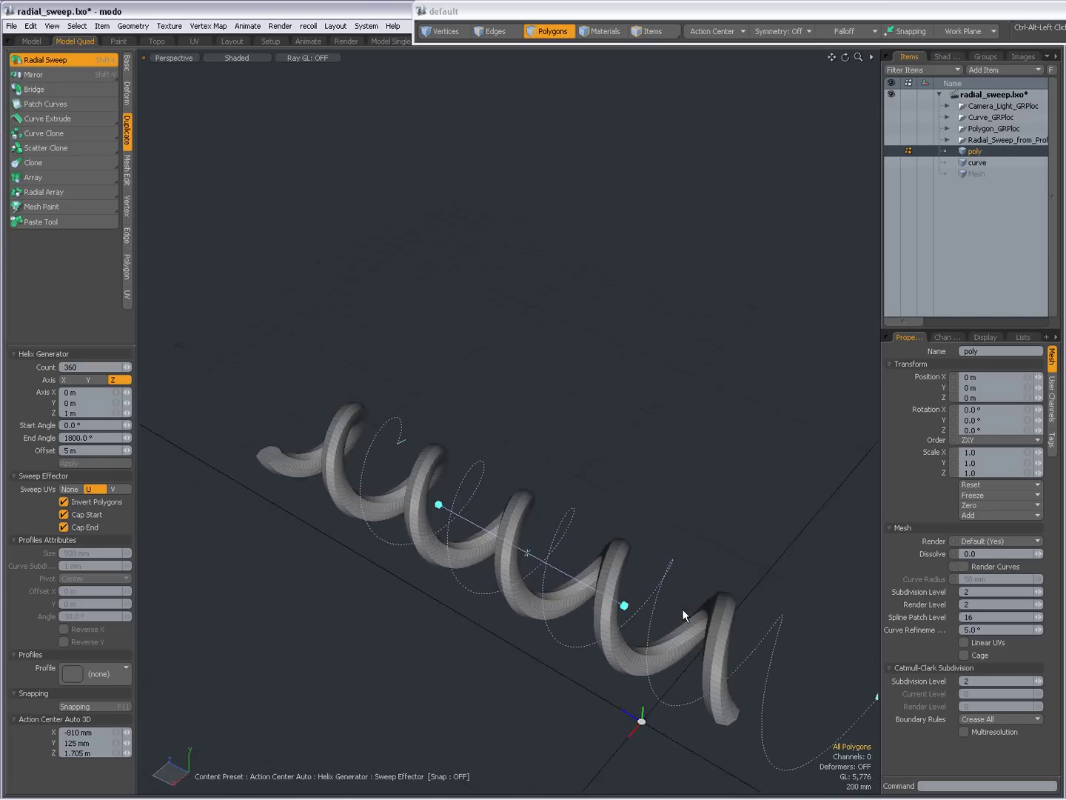
{"action": "left_click_drag", "start_coordinate": [547, 614], "coordinate": [384, 530], "text": "ctrl+alt"}
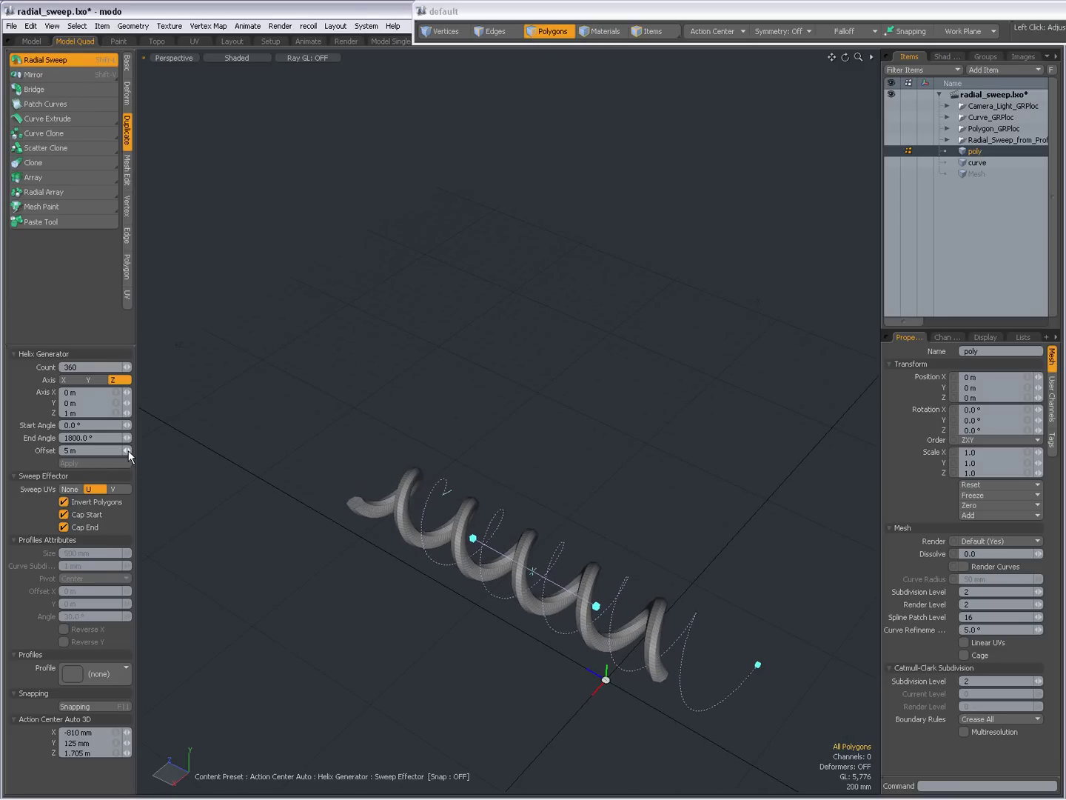
{"action": "mouse_move", "coordinate": [134, 450]}
{"action": "left_mouse_down"}
{"action": "mouse_move", "coordinate": [117, 450]}
{"action": "mouse_move", "coordinate": [130, 450]}
{"action": "left_mouse_up"}
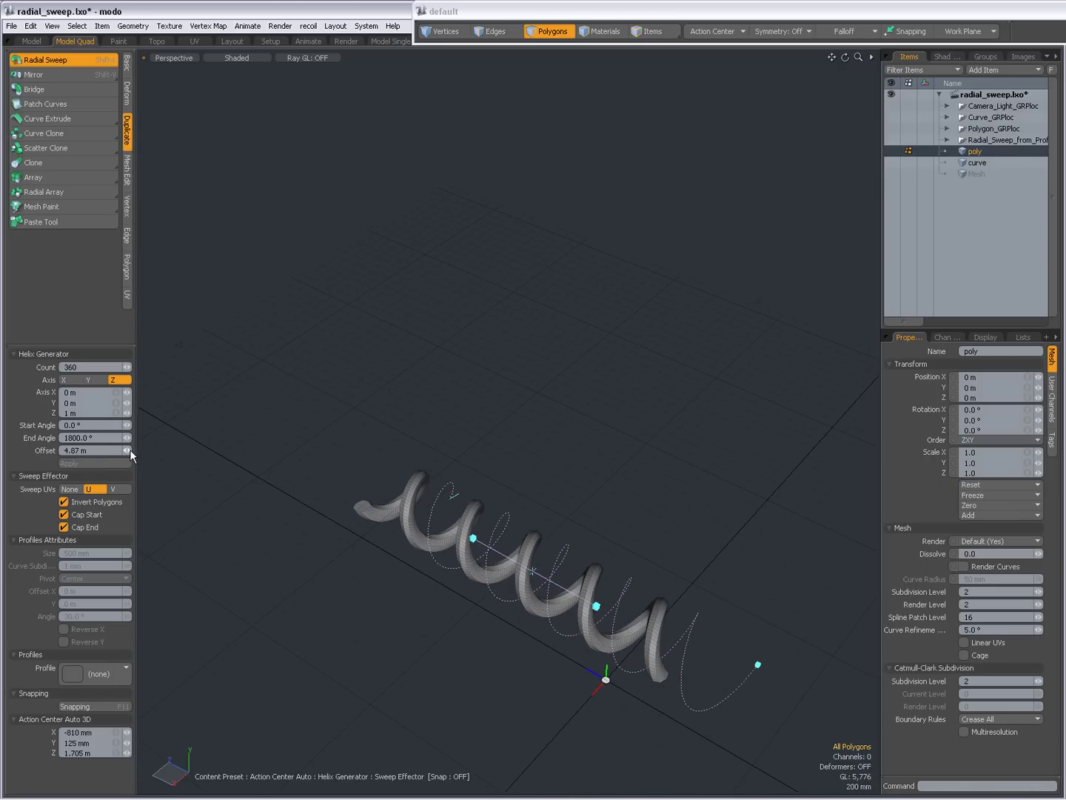
Step: Set the helix's Offset to 10 m and its End Angle to 3600°
{"action": "left_click", "coordinate": [84, 448]}
{"action": "type", "text": "10"}
{"action": "key", "text": "Return"}
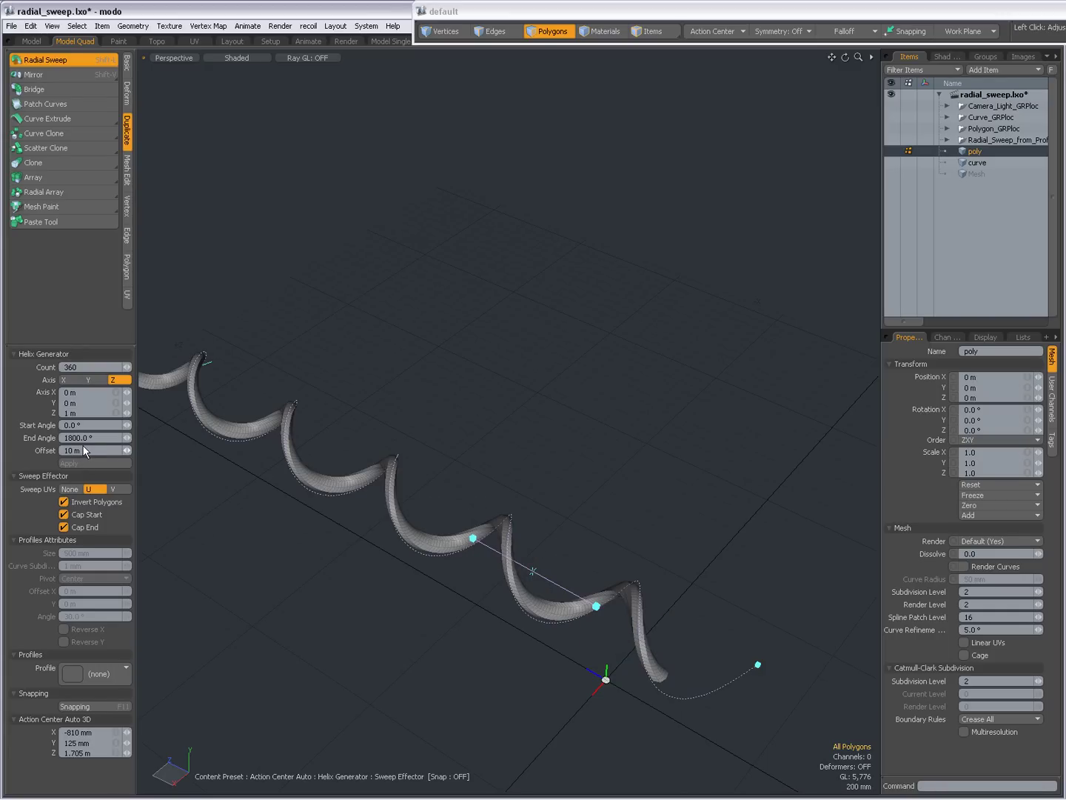
{"action": "left_click", "coordinate": [85, 437]}
{"action": "type", "text": "3600"}
{"action": "key", "text": "Return"}
{"action": "scroll", "coordinate": [374, 478], "scroll_direction": "down", "scroll_amount": 2}
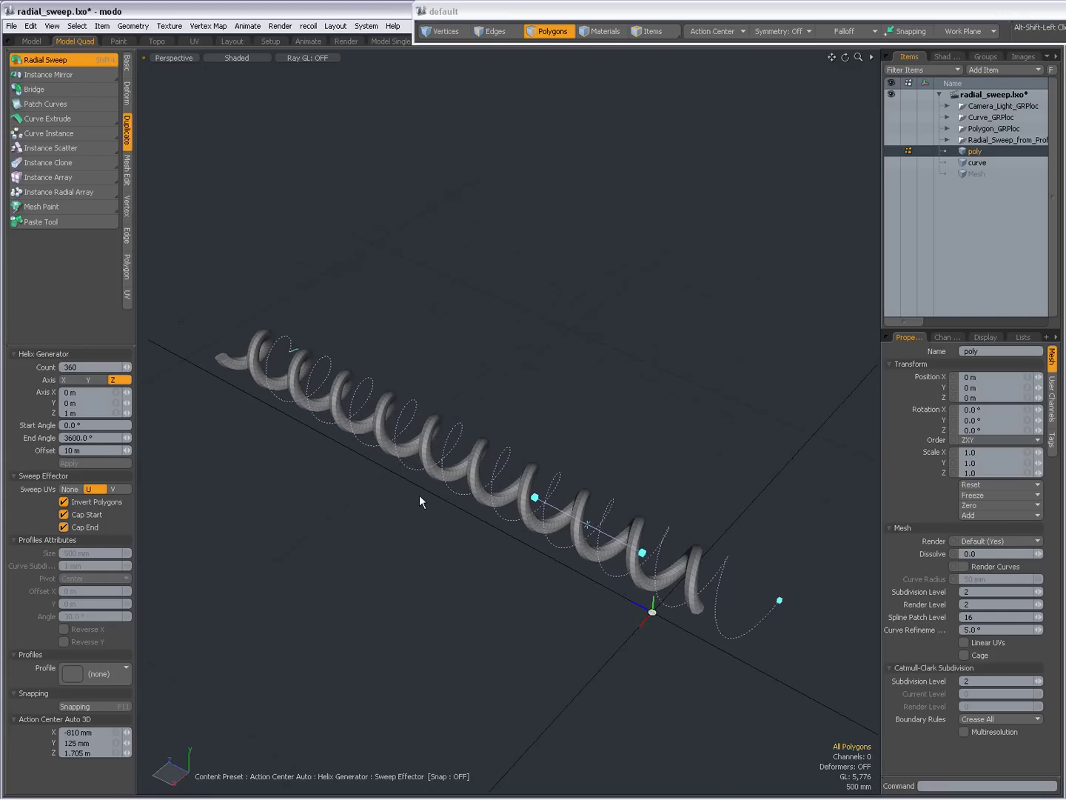
Step: Read the Sweep Effector notes in WordPad on UVs, polygon inversion and caps, and return to modo
{"action": "key", "text": "alt+Tab"}
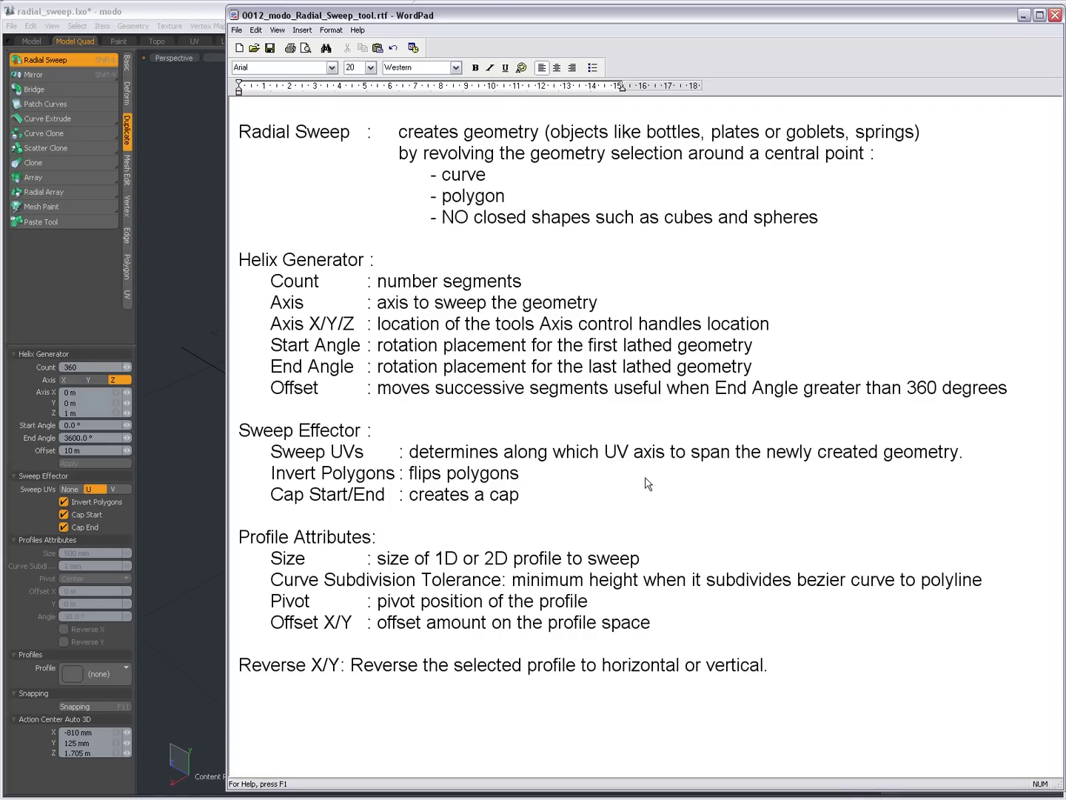
{"action": "key", "text": "alt+Tab"}
{"action": "key", "text": "alt+Tab"}
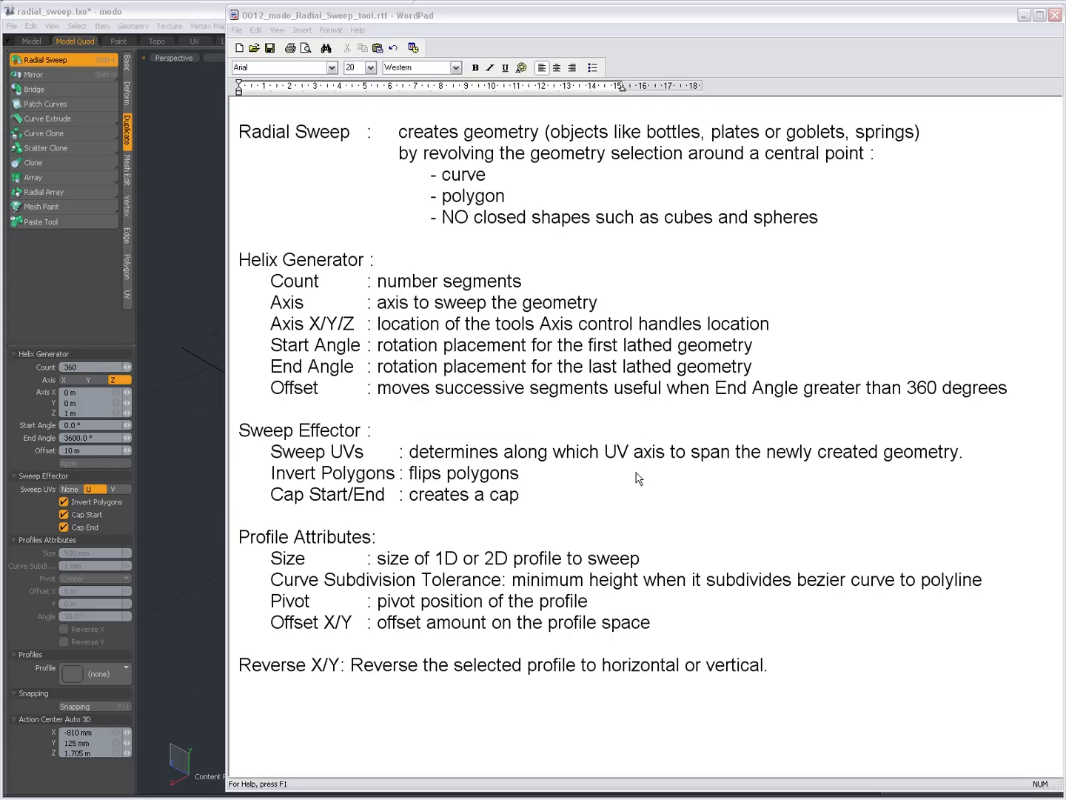
{"action": "key", "text": "alt+Tab"}
{"action": "key", "text": "alt+Tab"}
{"action": "key", "text": "alt+Tab"}
{"action": "key", "text": "alt+Tab"}
{"action": "key", "text": "alt+Tab"}
{"action": "key", "text": "alt+Tab"}
{"action": "key", "text": "alt+Tab"}
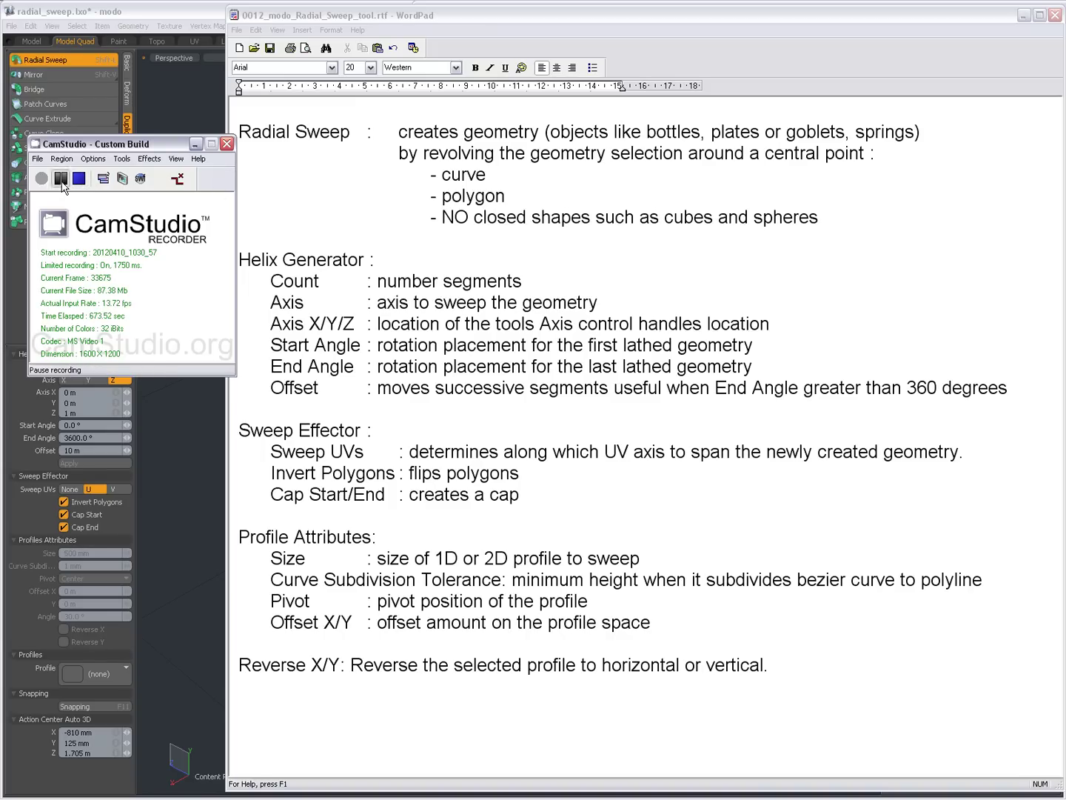
{"action": "key", "text": "alt+Tab"}
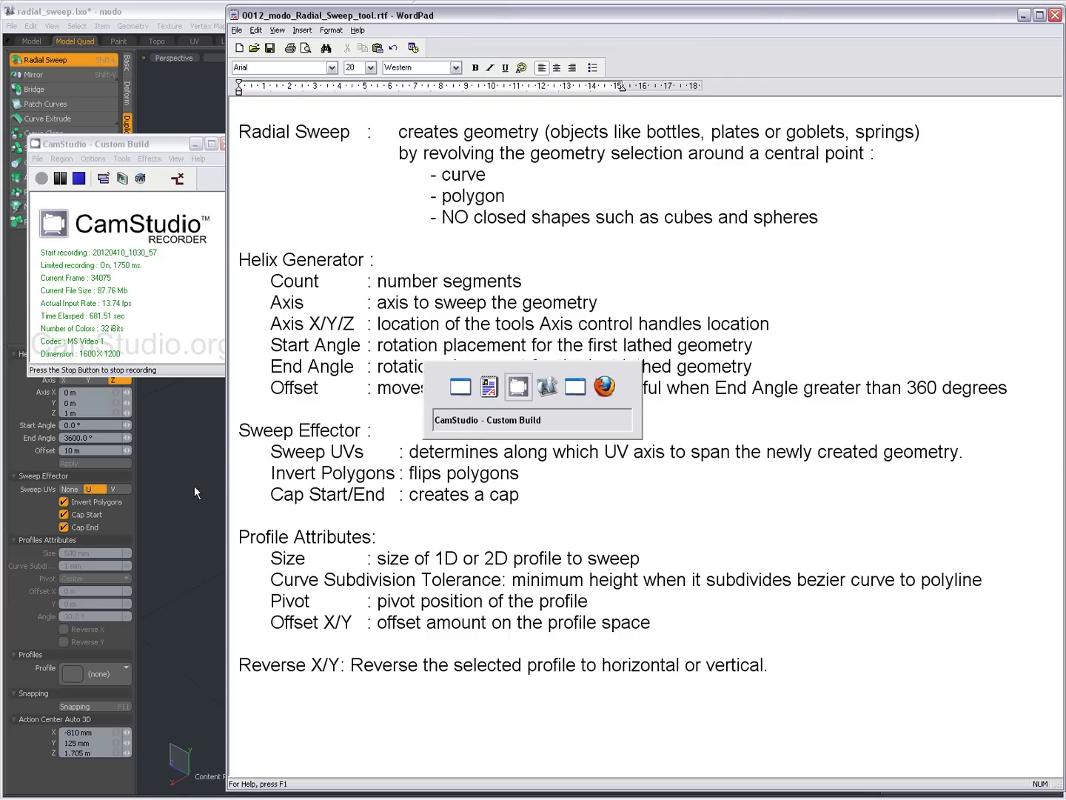
{"action": "key", "text": "alt+Tab"}
{"action": "key", "text": "alt+Tab"}
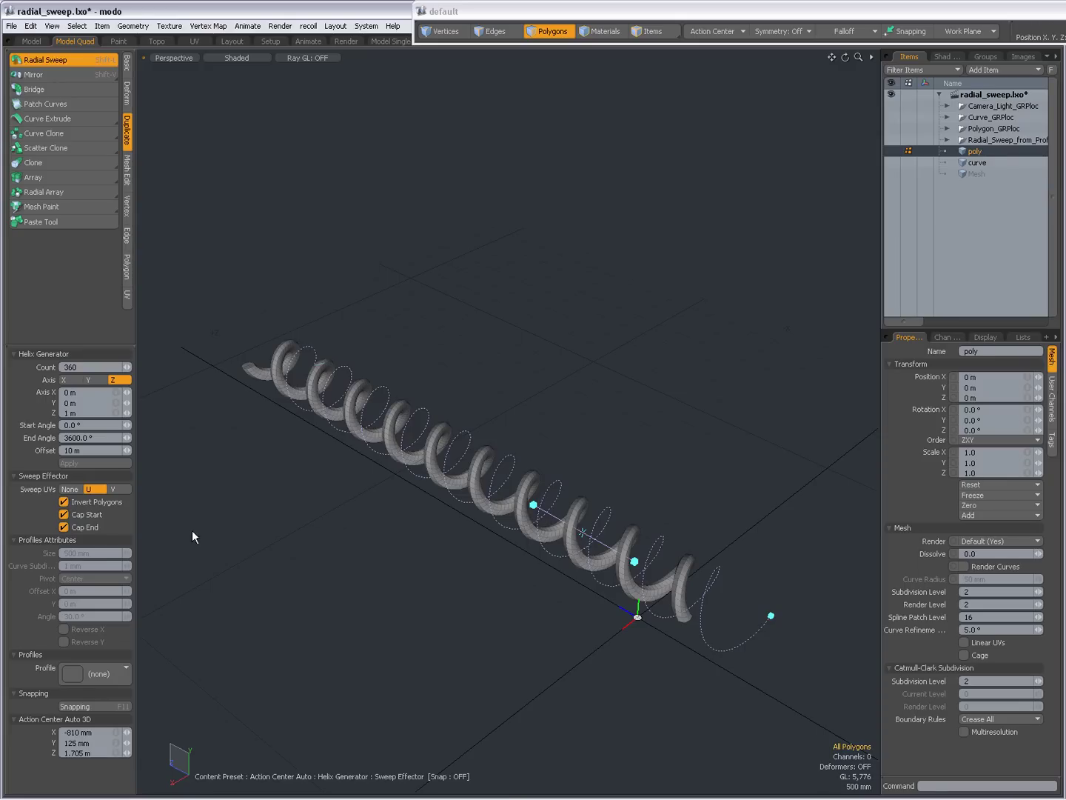
Step: Disable Invert Polygons to compare the helix's surface direction, and enable it again
{"action": "left_click", "coordinate": [65, 503]}
{"action": "left_click_drag", "start_coordinate": [546, 530], "coordinate": [459, 488], "text": "ctrl+alt"}
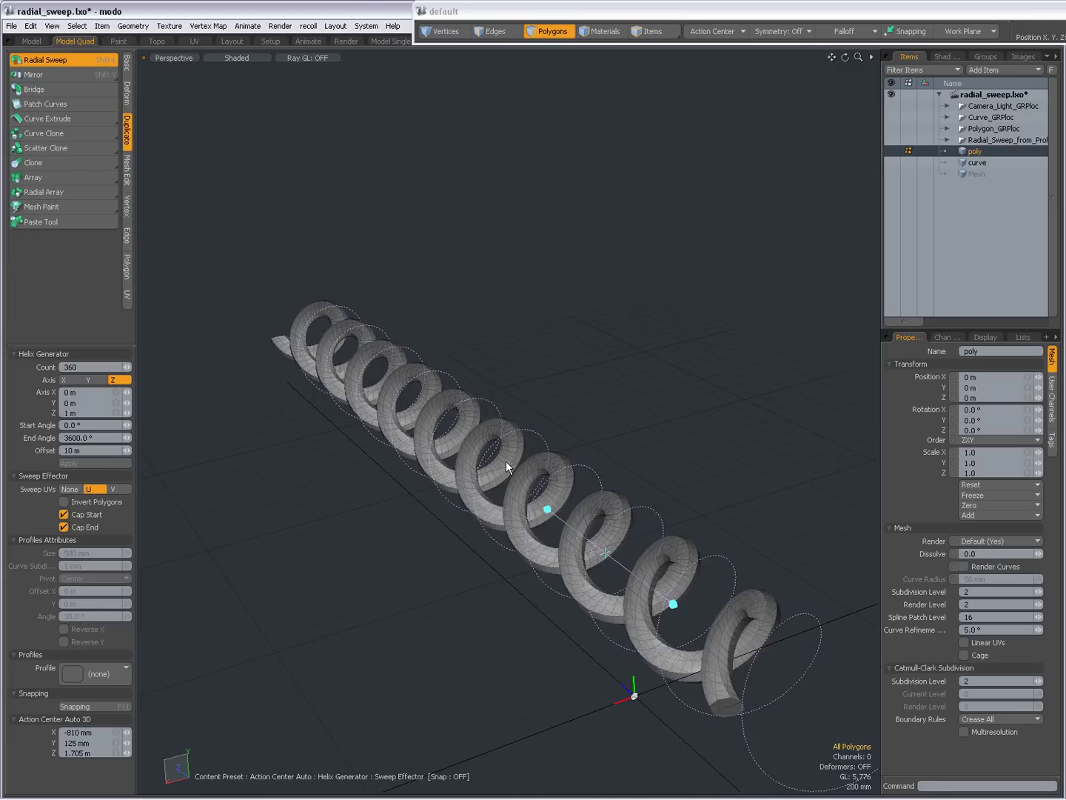
{"action": "left_click", "coordinate": [64, 502]}
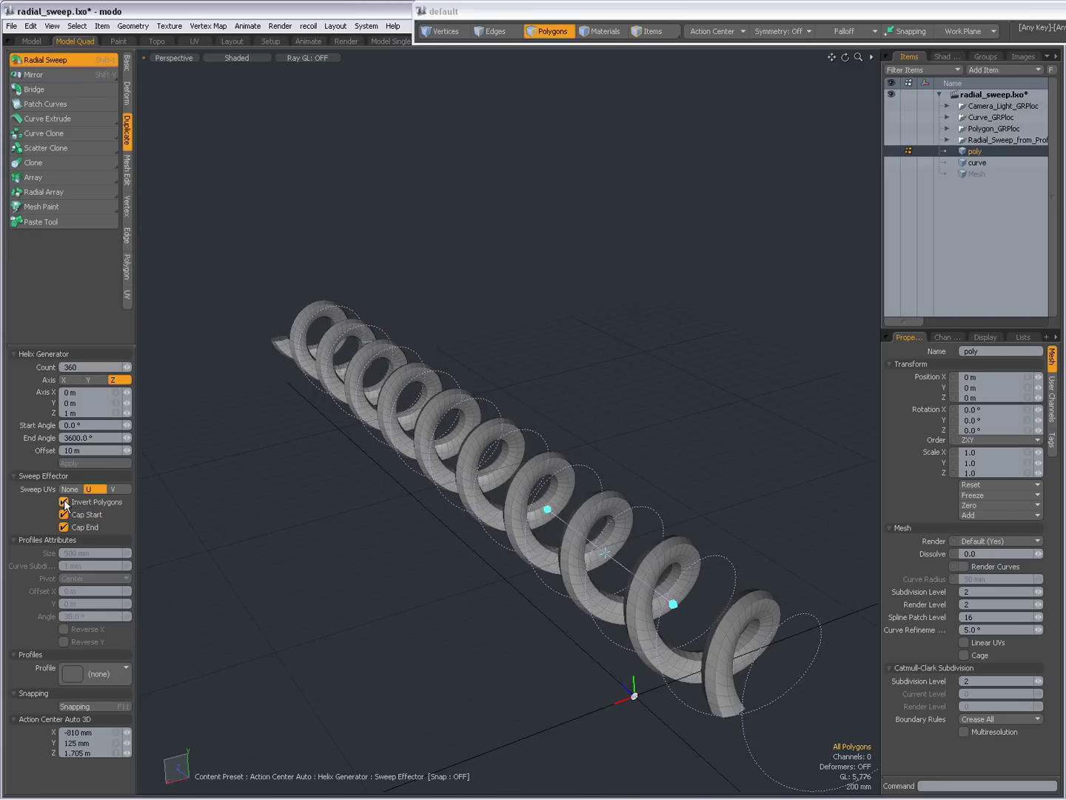
Step: Disable Cap Start and Cap End to compare the helix's open ends, and enable both caps again
{"action": "left_click_drag", "start_coordinate": [662, 609], "coordinate": [272, 378], "text": "alt"}
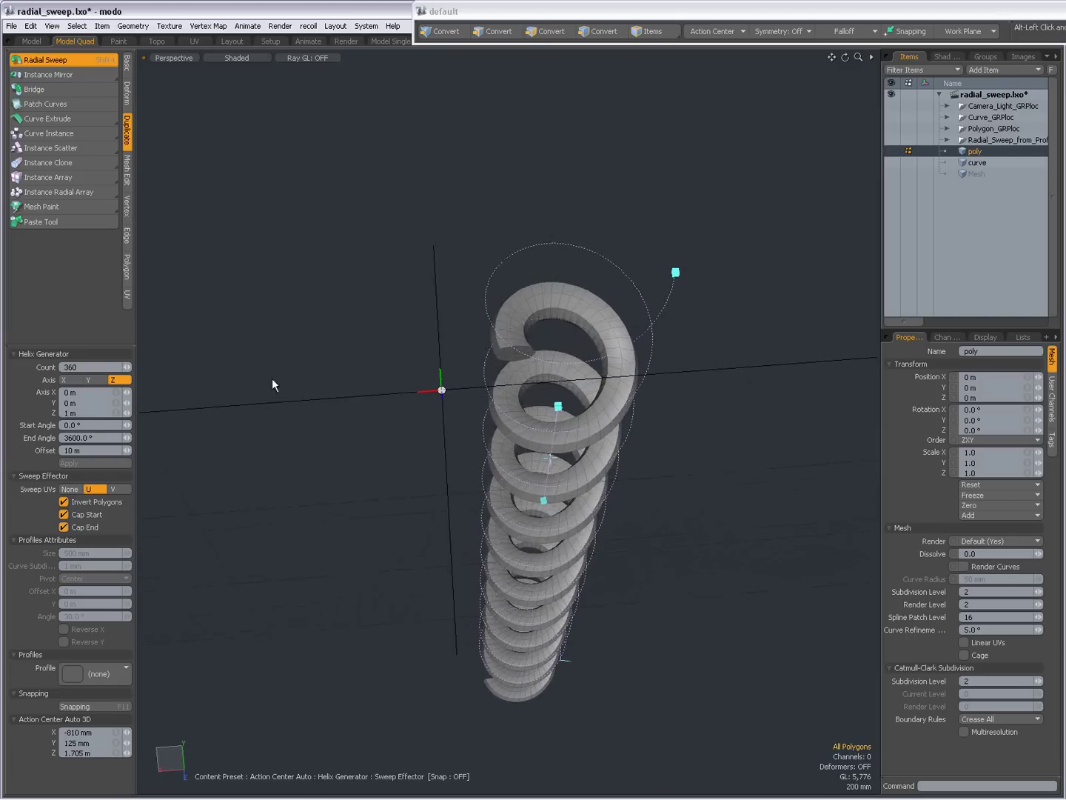
{"action": "left_click", "coordinate": [63, 516]}
{"action": "left_click", "coordinate": [63, 527]}
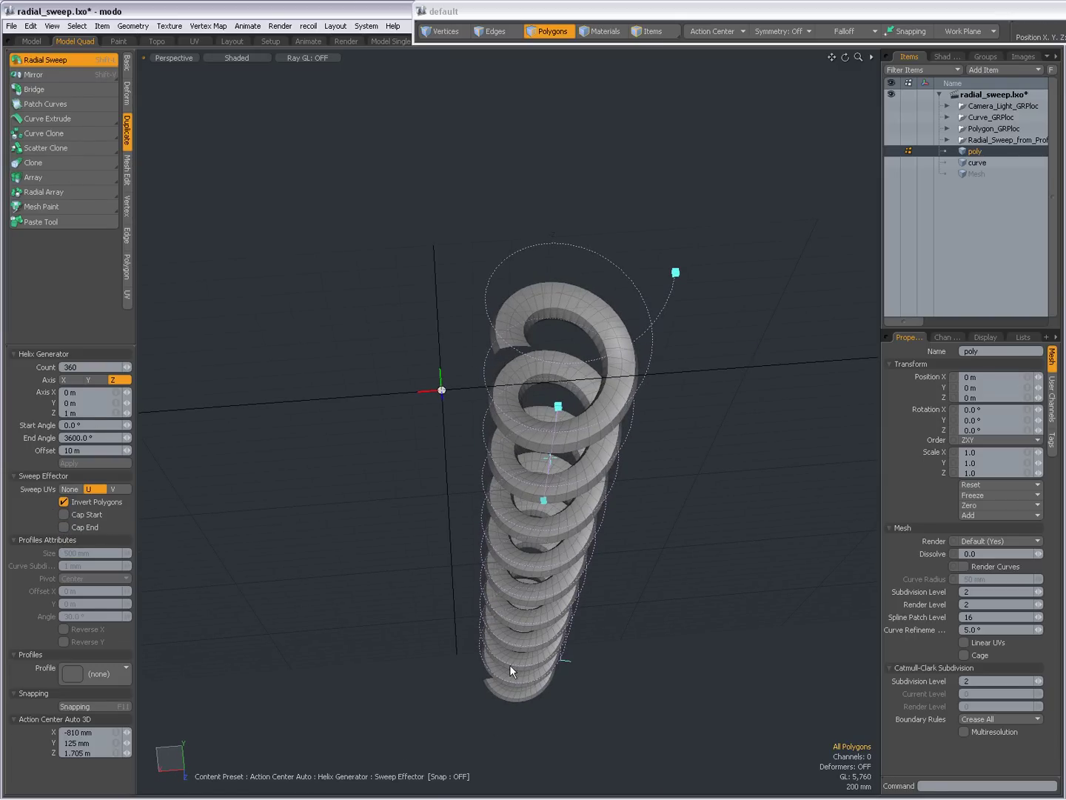
{"action": "left_click", "coordinate": [63, 515]}
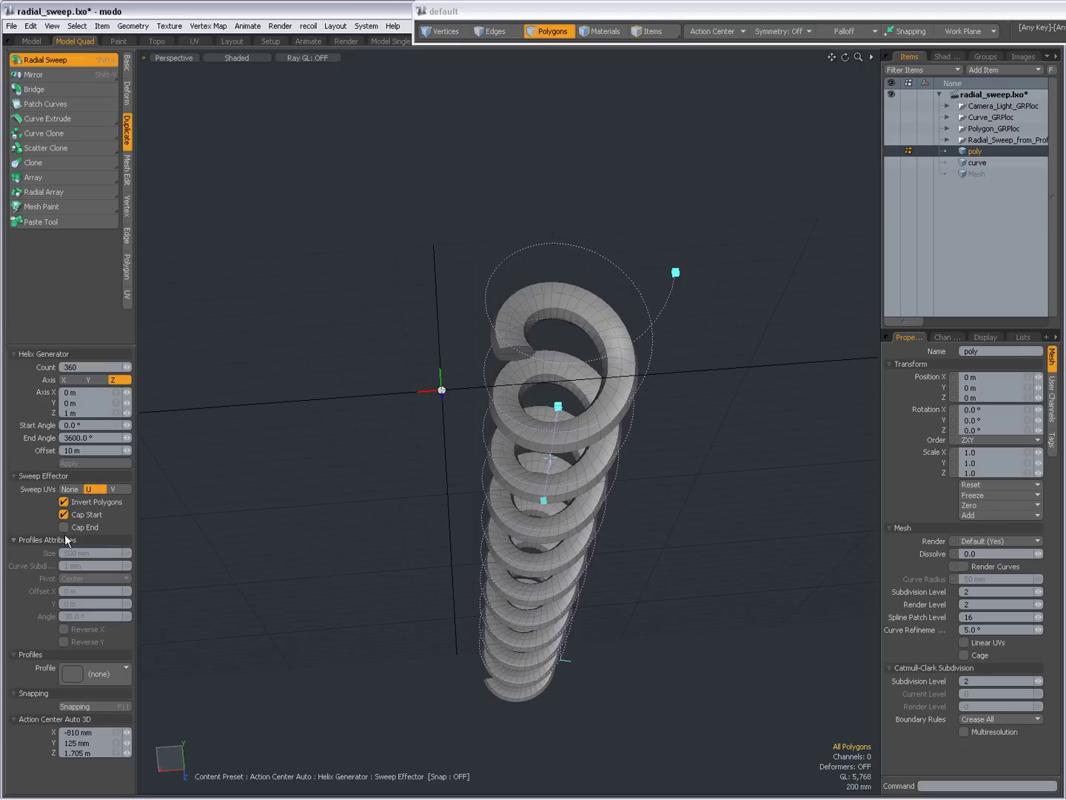
{"action": "left_click", "coordinate": [63, 528]}
Step: Collapse the Profiles Attributes and Profiles sections of the Radial Sweep properties
{"action": "left_click", "coordinate": [14, 543]}
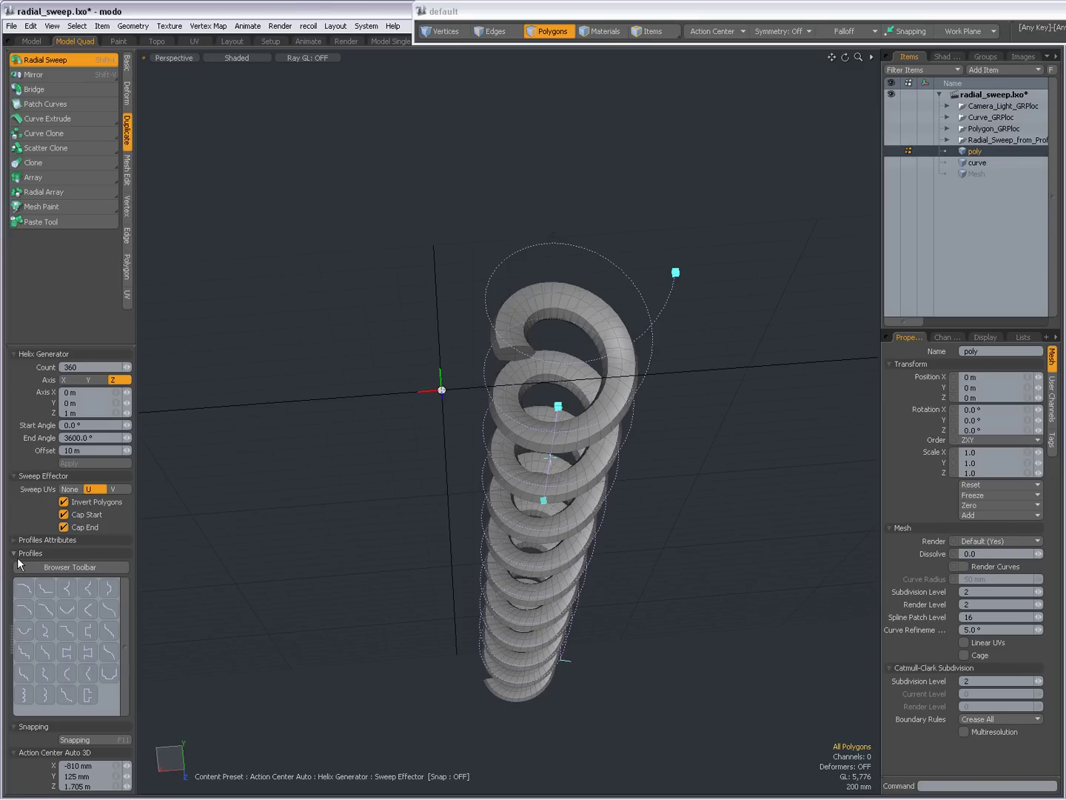
{"action": "left_click", "coordinate": [14, 555]}
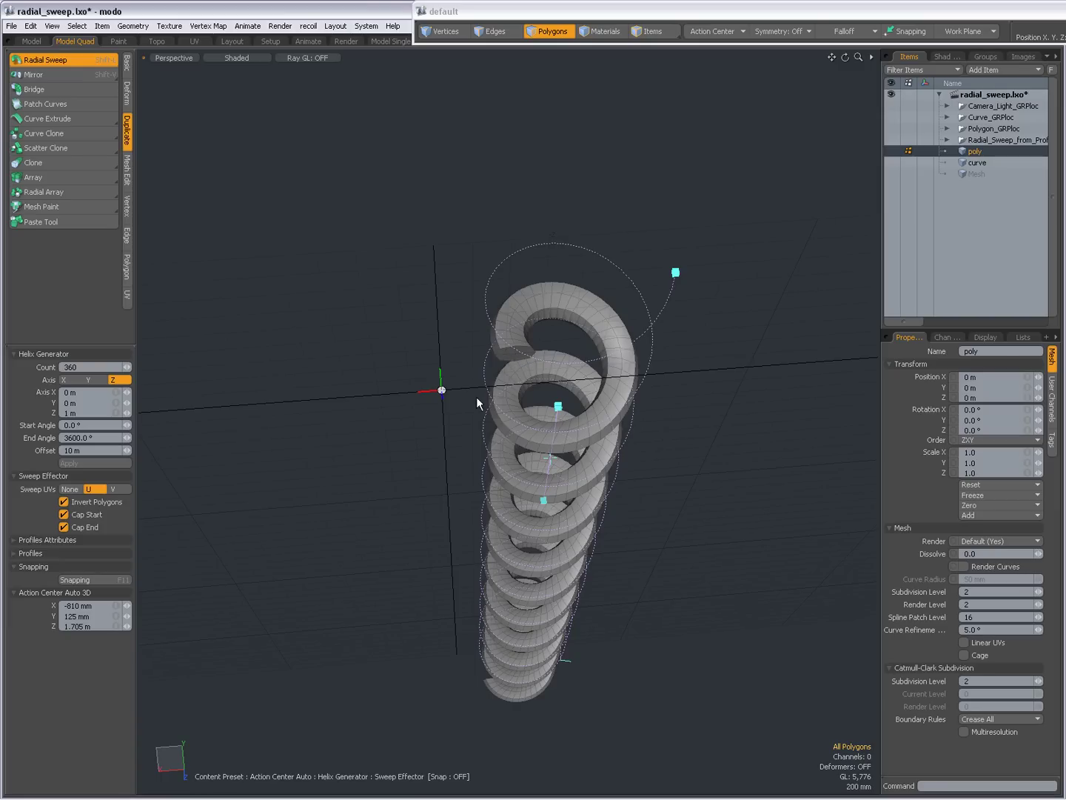
Step: Try the third profile preset in the fourth row on the sweep, clear it and collapse the Profiles section
{"action": "left_click", "coordinate": [15, 553]}
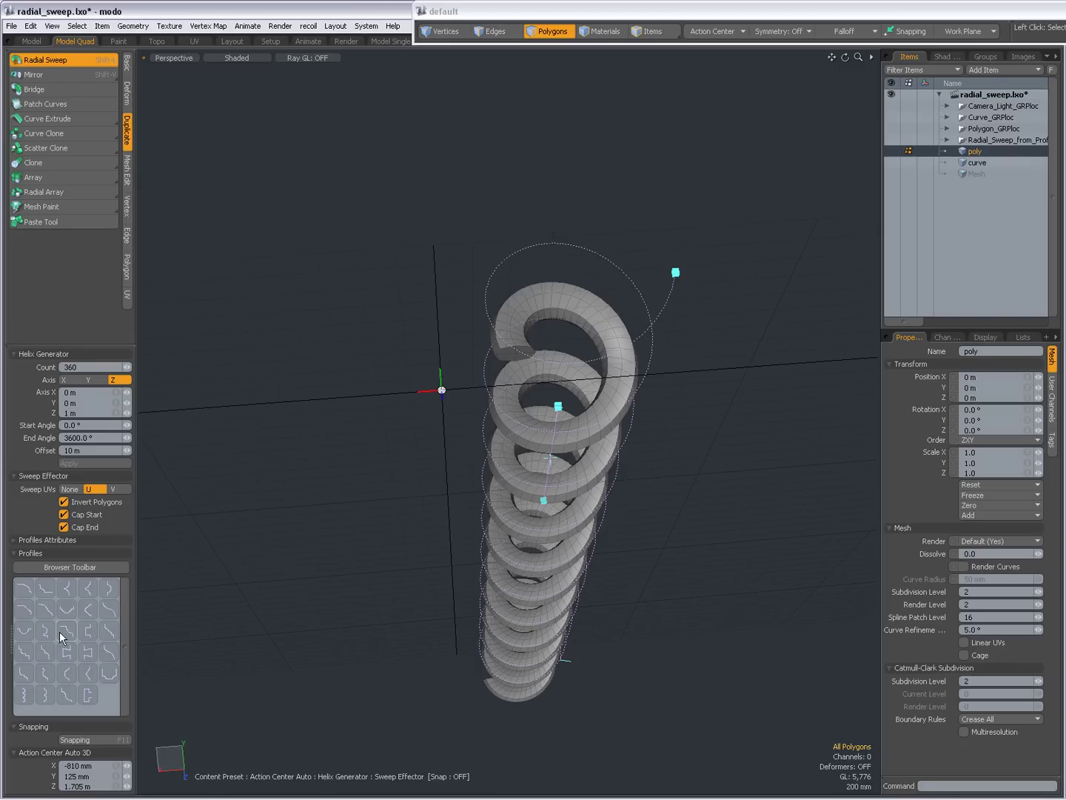
{"action": "left_click", "coordinate": [67, 652]}
{"action": "left_click_drag", "start_coordinate": [417, 520], "coordinate": [483, 416], "text": "alt"}
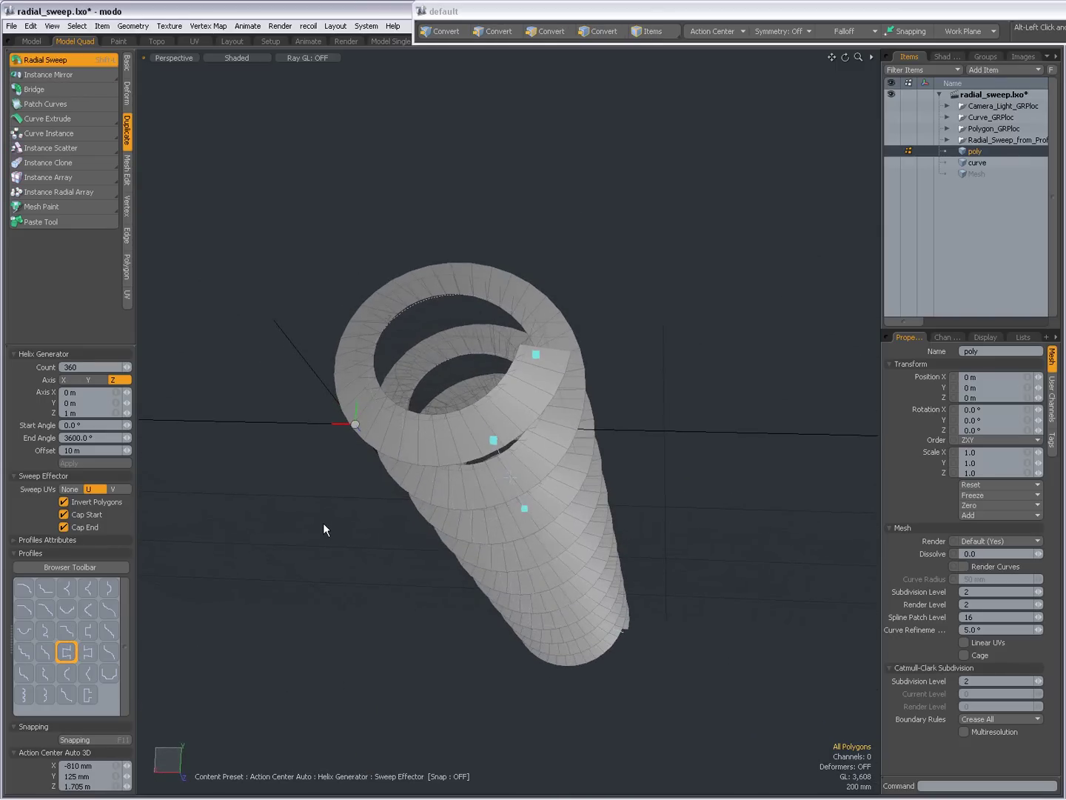
{"action": "left_click", "coordinate": [67, 650]}
{"action": "left_click", "coordinate": [15, 554]}
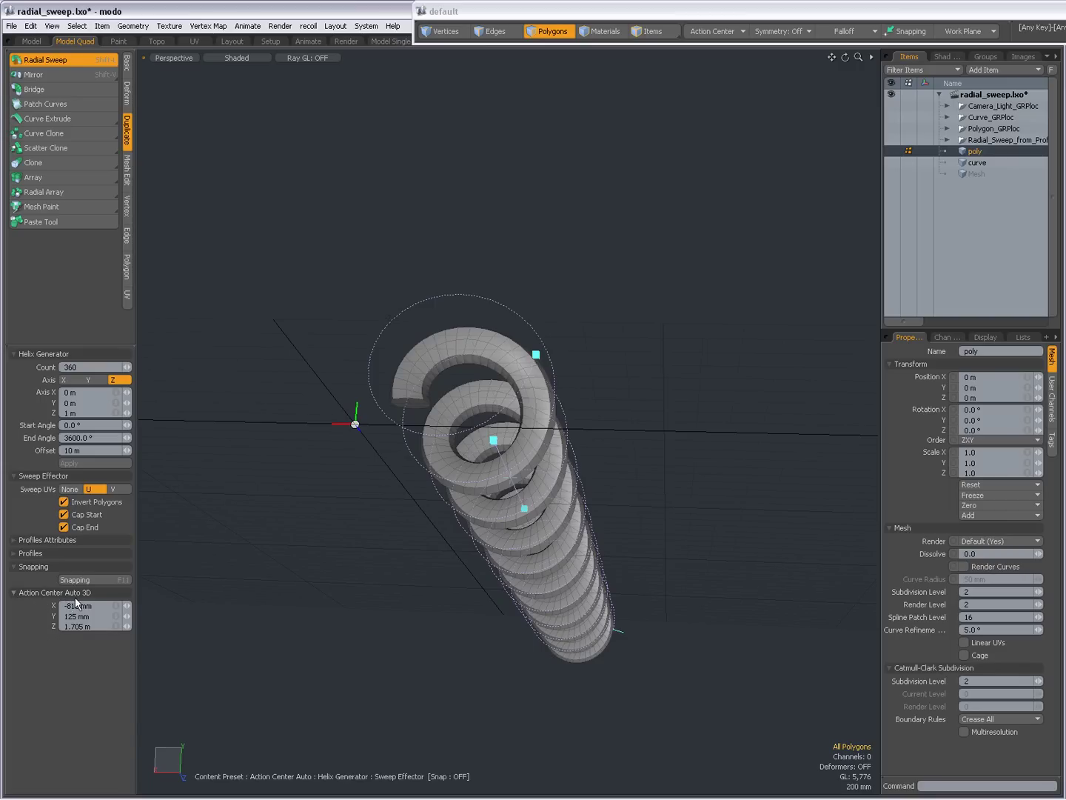
Step: Move the helix centre to about X -750 mm, Y 610 mm to widen the coils
{"action": "left_click_drag", "start_coordinate": [400, 636], "coordinate": [423, 478], "text": "alt"}
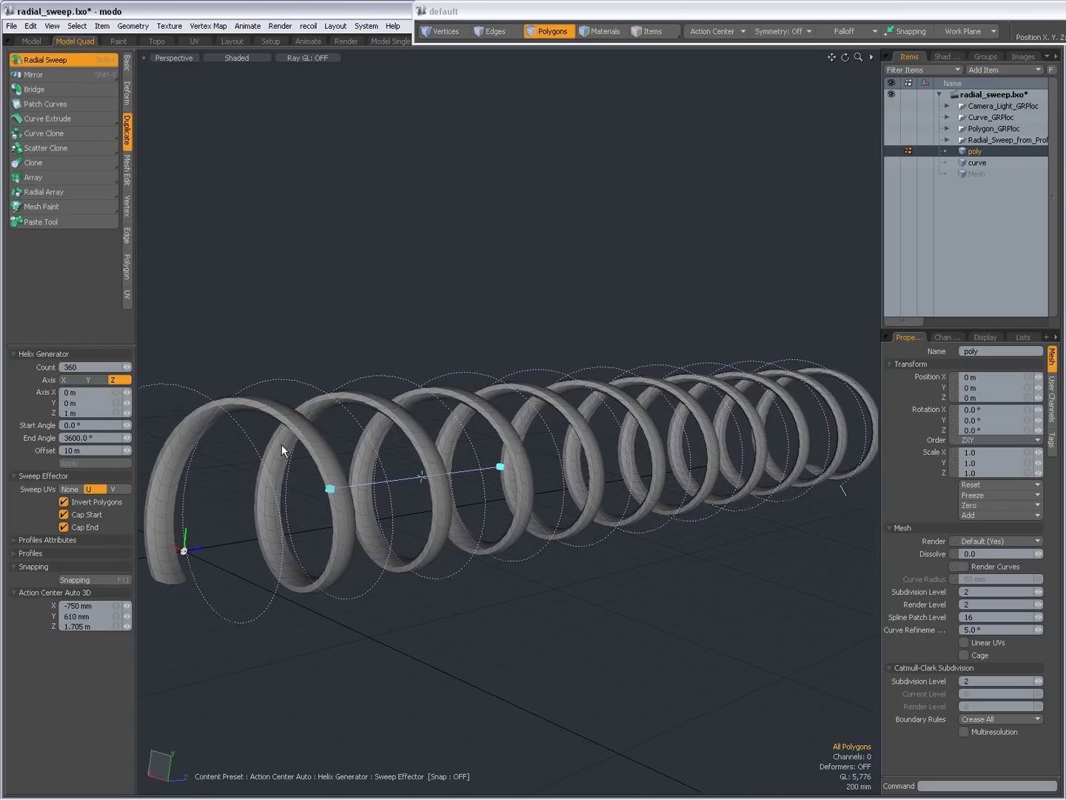
Step: Move the helix centre to about X -795 mm, Y 120 mm, Z 1.845 m and drop the Radial Sweep tool
{"action": "left_click_drag", "start_coordinate": [423, 478], "coordinate": [410, 478]}
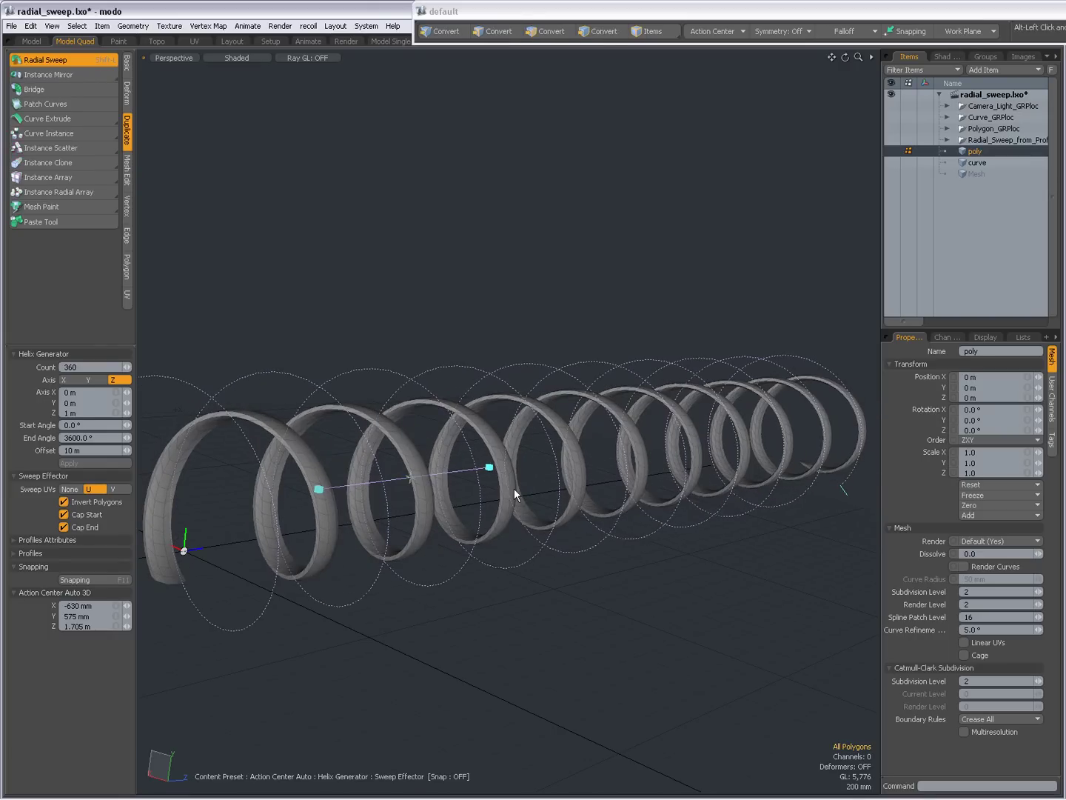
{"action": "left_click_drag", "start_coordinate": [514, 488], "coordinate": [509, 531], "text": "alt"}
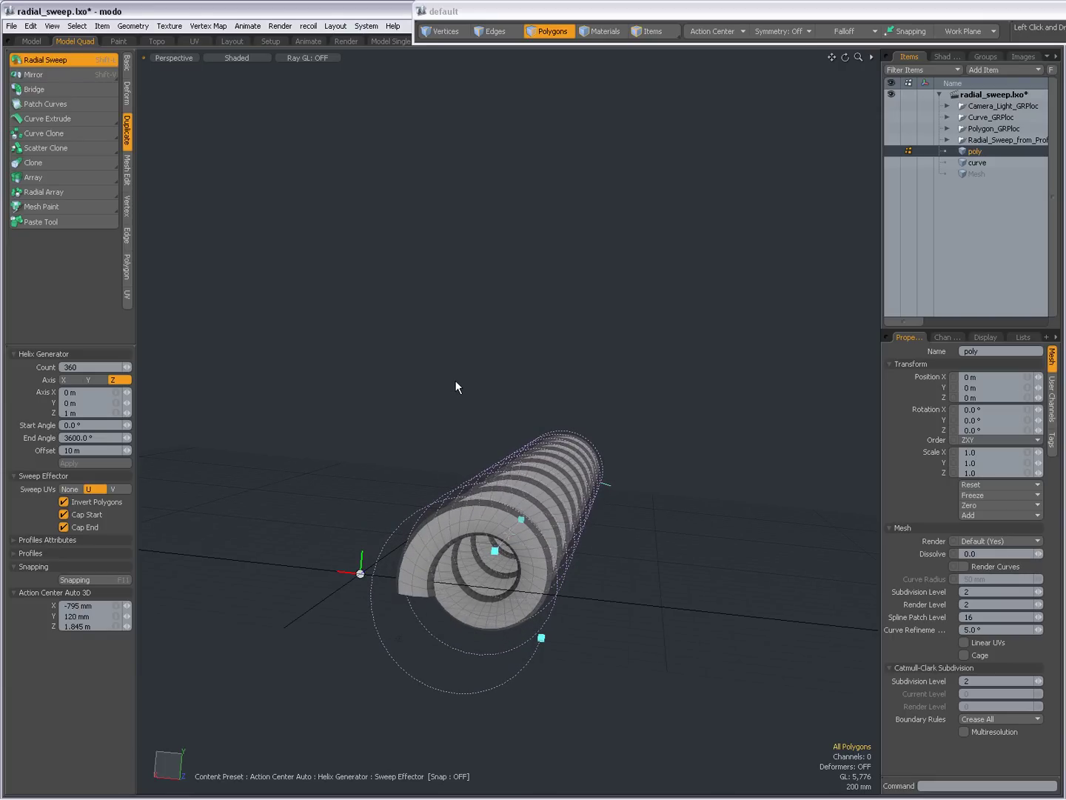
{"action": "key", "text": "q"}
{"action": "left_click_drag", "start_coordinate": [488, 501], "coordinate": [456, 485], "text": "alt+shift"}
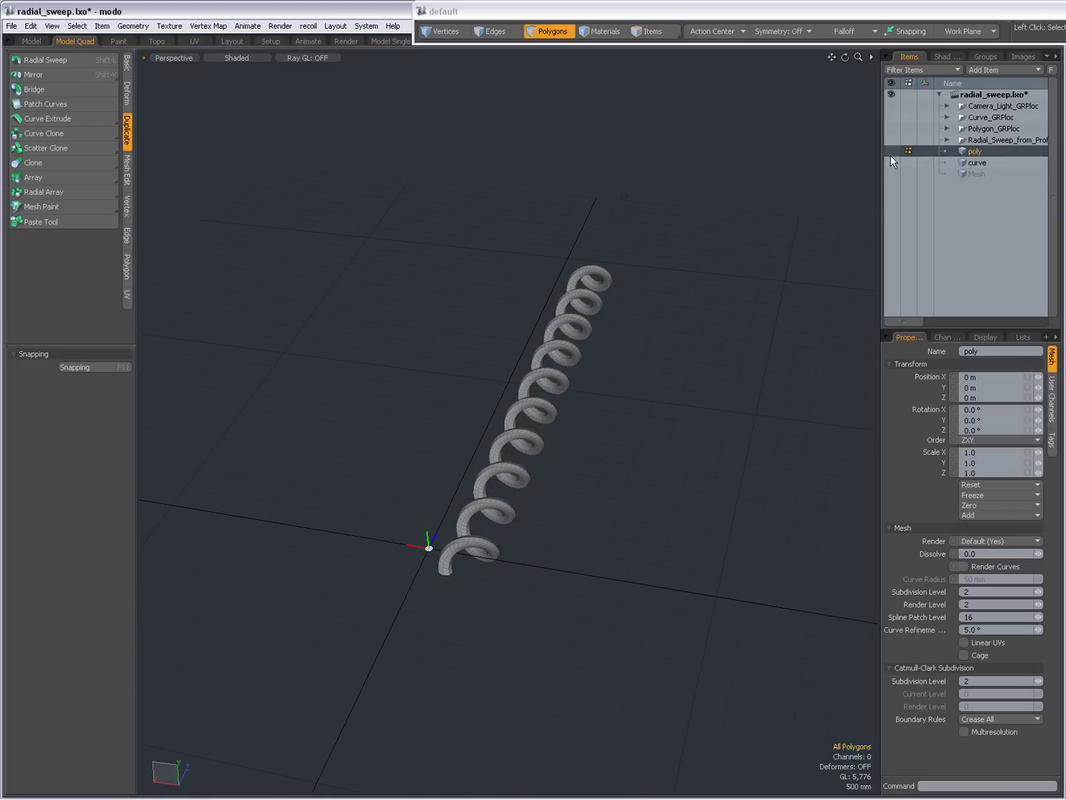
Step: Make the curve mesh item active and select its wavy curve
{"action": "left_click", "coordinate": [978, 163]}
{"action": "left_click_drag", "start_coordinate": [614, 551], "coordinate": [528, 438], "text": "ctrl+alt"}
{"action": "left_click", "coordinate": [527, 532]}
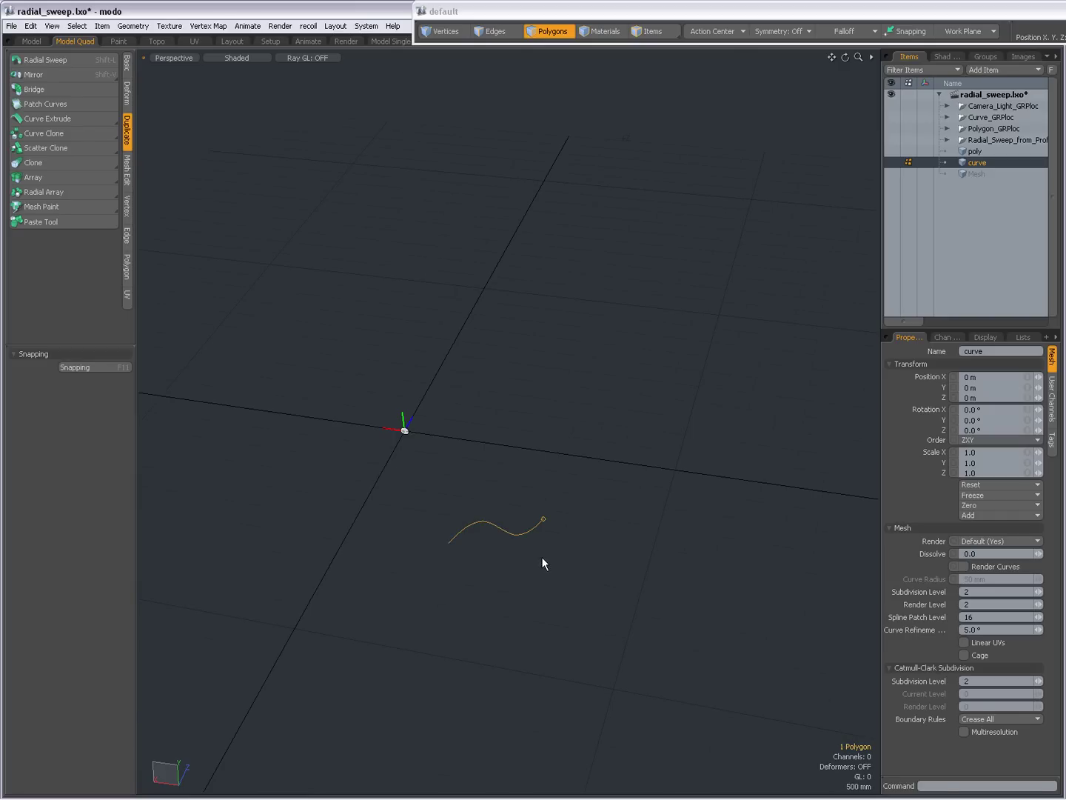
Step: Examine the curve's points in Wireframe shading, restore Shaded display and deselect the curve
{"action": "left_click", "coordinate": [236, 58]}
{"action": "left_click", "coordinate": [241, 60]}
{"action": "left_click", "coordinate": [236, 58]}
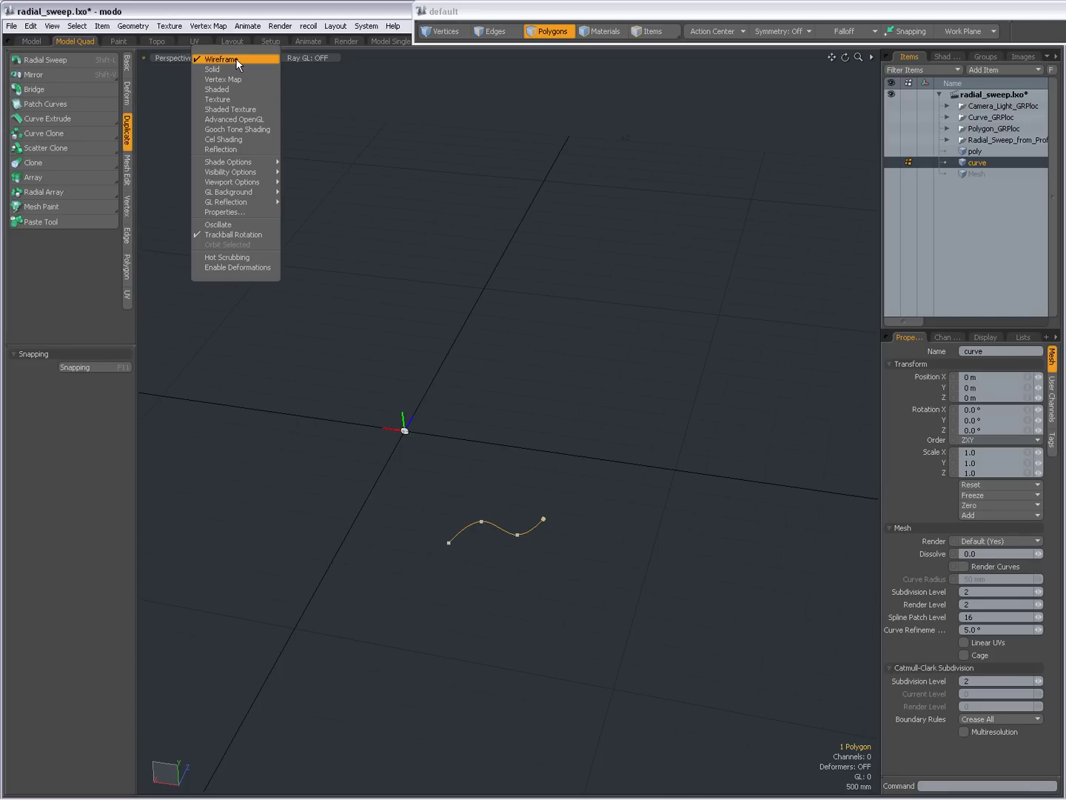
{"action": "left_click", "coordinate": [233, 88]}
{"action": "left_click", "coordinate": [556, 563]}
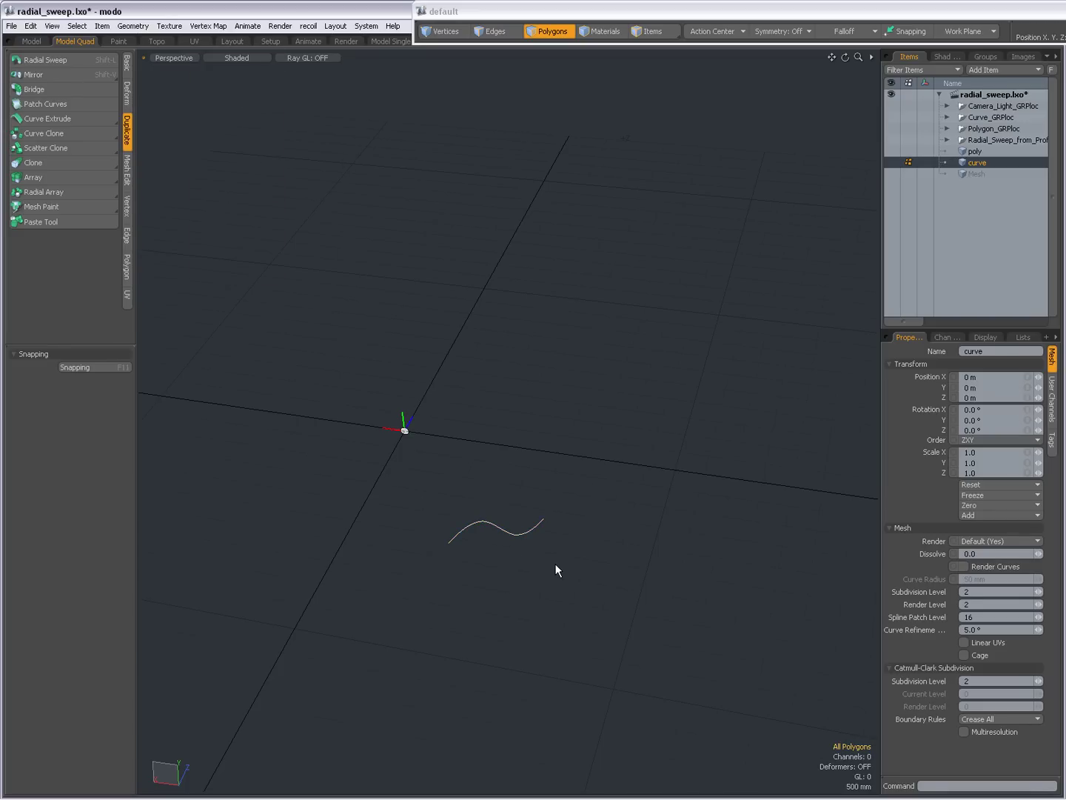
{"action": "left_click_drag", "start_coordinate": [516, 528], "coordinate": [542, 497], "text": "alt"}
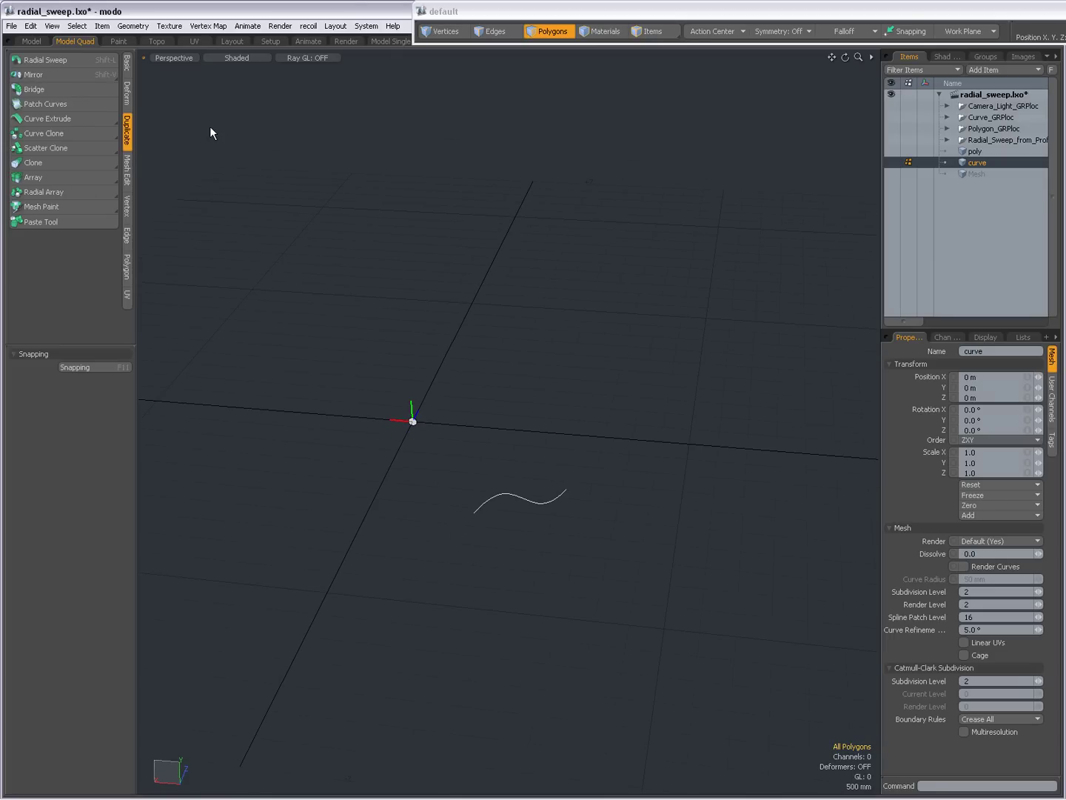
Step: Sweep the curve into a helix with Radial Sweep and set the helix count to 240
{"action": "left_click", "coordinate": [47, 61]}
{"action": "left_click", "coordinate": [456, 409]}
{"action": "left_click_drag", "start_coordinate": [552, 448], "coordinate": [364, 416], "text": "alt"}
{"action": "scroll", "coordinate": [447, 398], "scroll_direction": "up", "scroll_amount": 3}
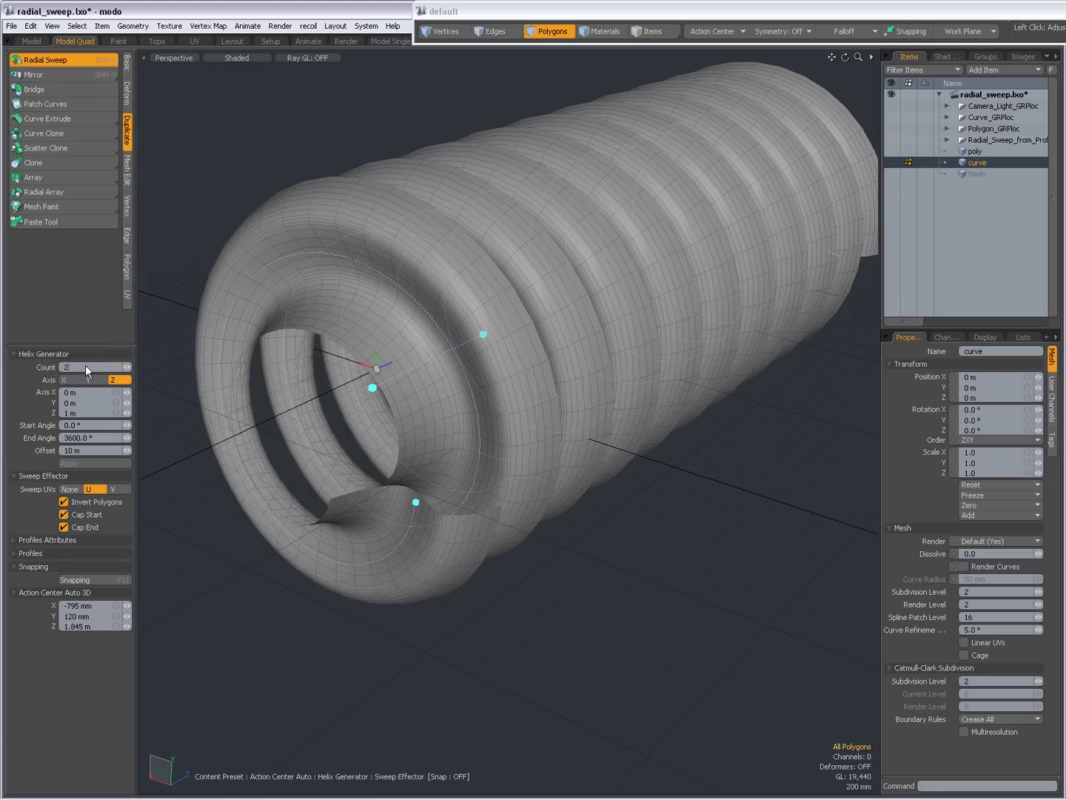
{"action": "key", "text": "Return"}
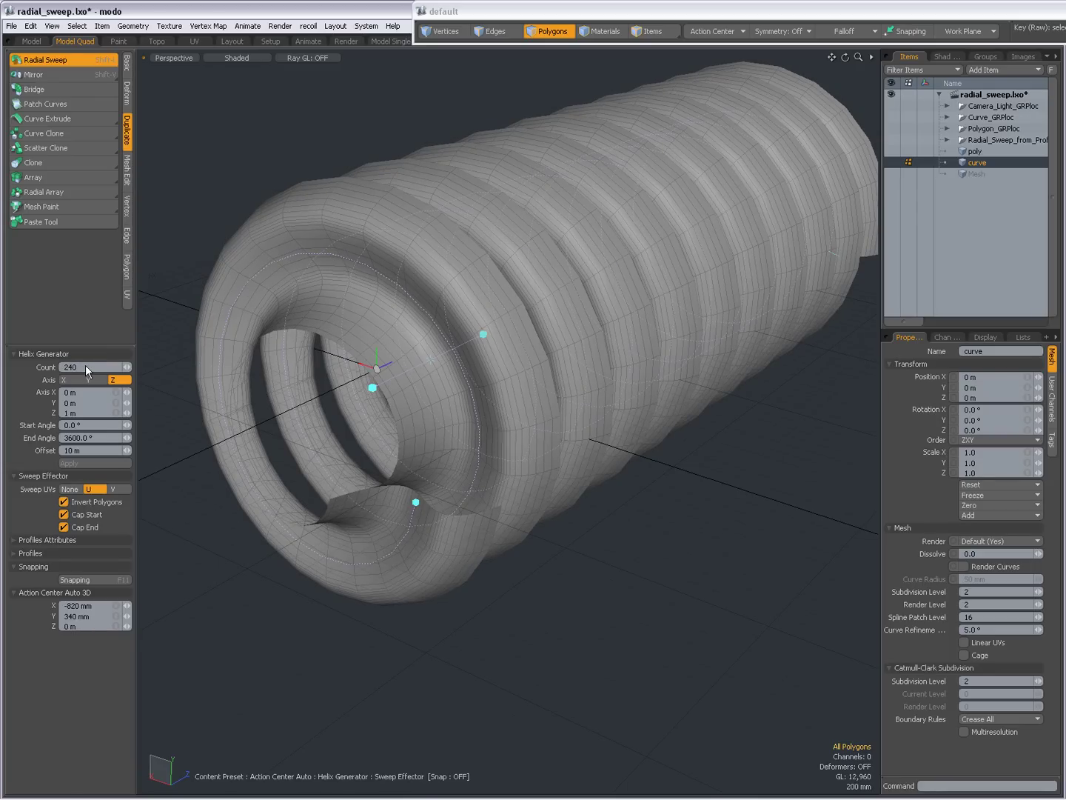
Step: Switch the curve's helix axis to X and turn off Invert Polygons
{"action": "left_click", "coordinate": [64, 380]}
{"action": "left_click_drag", "start_coordinate": [596, 475], "coordinate": [283, 445], "text": "ctrl+alt"}
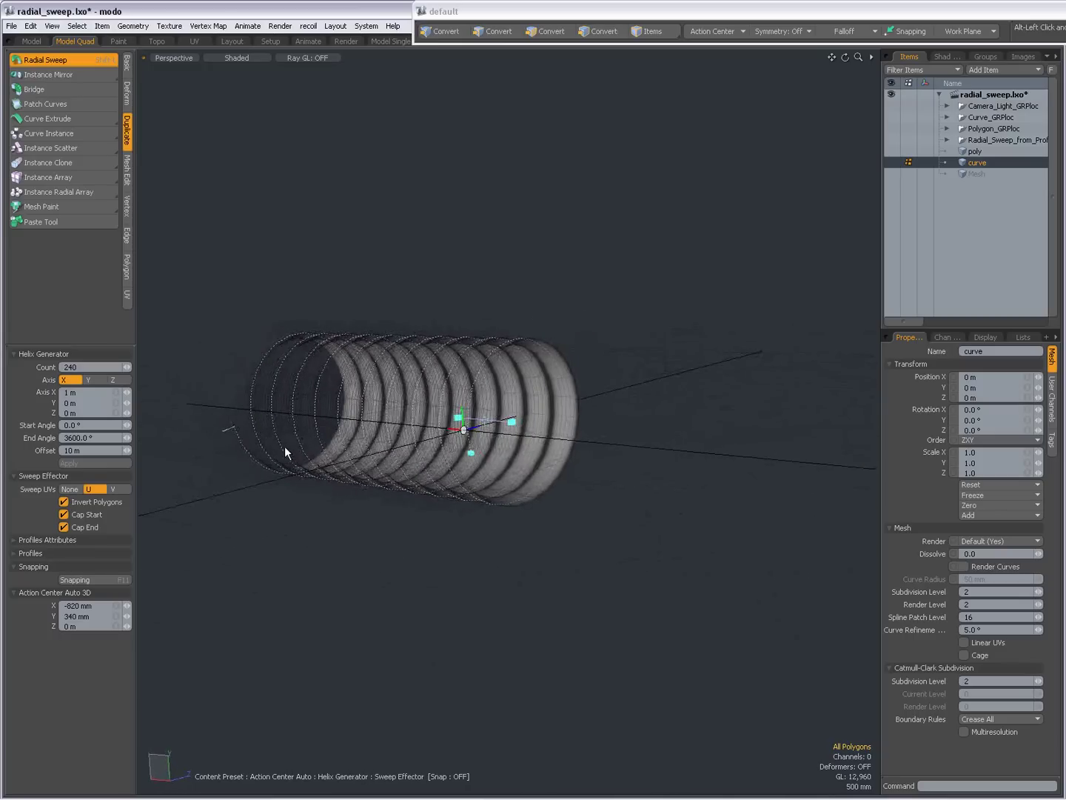
{"action": "left_click", "coordinate": [64, 502]}
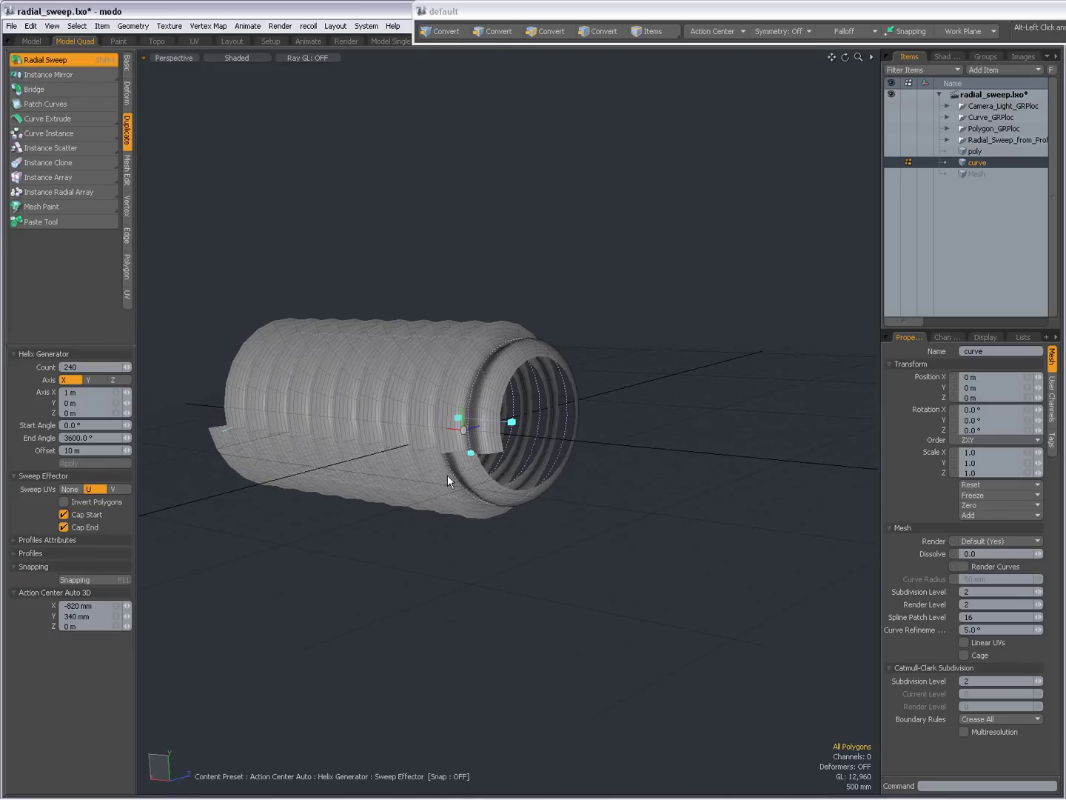
{"action": "left_click_drag", "start_coordinate": [447, 480], "coordinate": [495, 456], "text": "alt"}
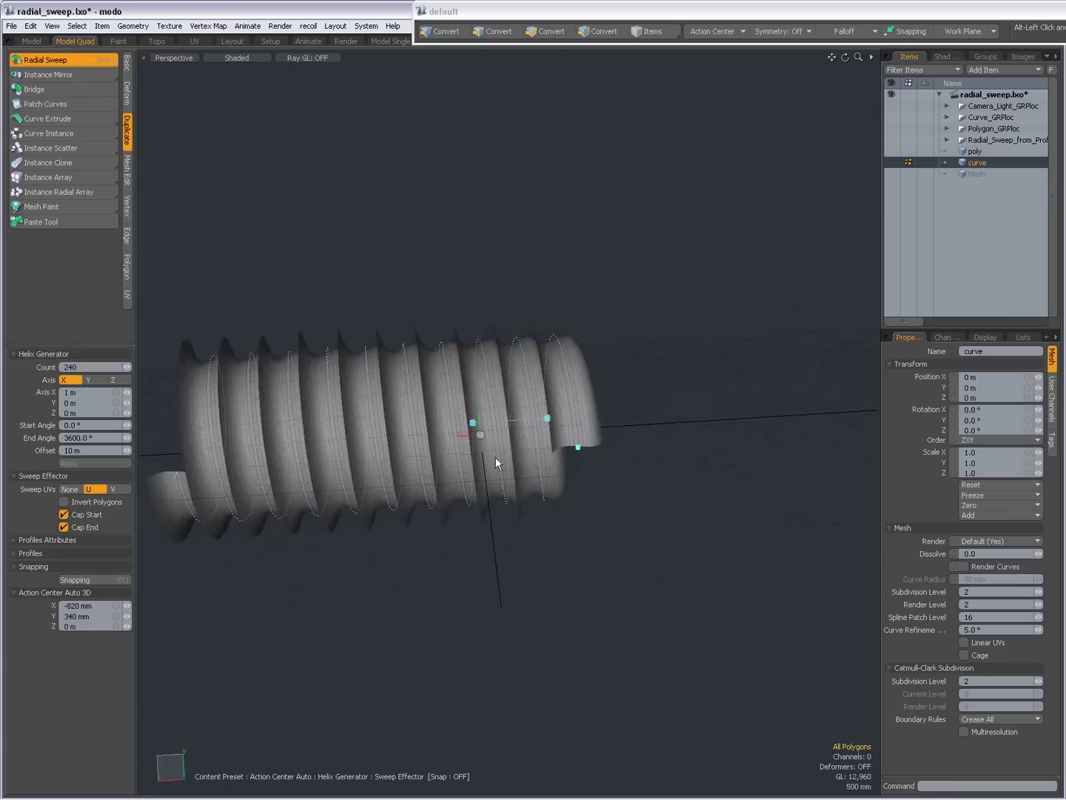
Step: Set the helix offset to 20 m and its end angle to 720°
{"action": "left_click", "coordinate": [87, 448]}
{"action": "type", "text": "20"}
{"action": "key", "text": "Return"}
{"action": "left_click_drag", "start_coordinate": [230, 438], "coordinate": [517, 464], "text": "alt+shift"}
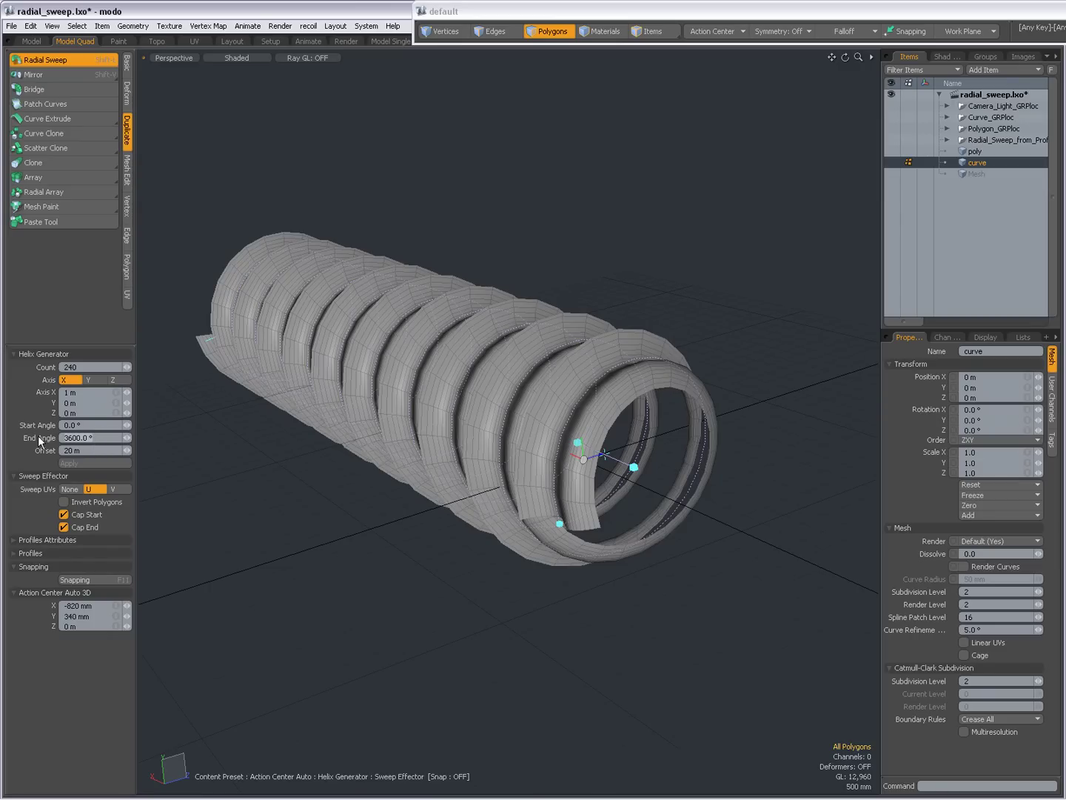
{"action": "type", "text": "720"}
{"action": "key", "text": "Return"}
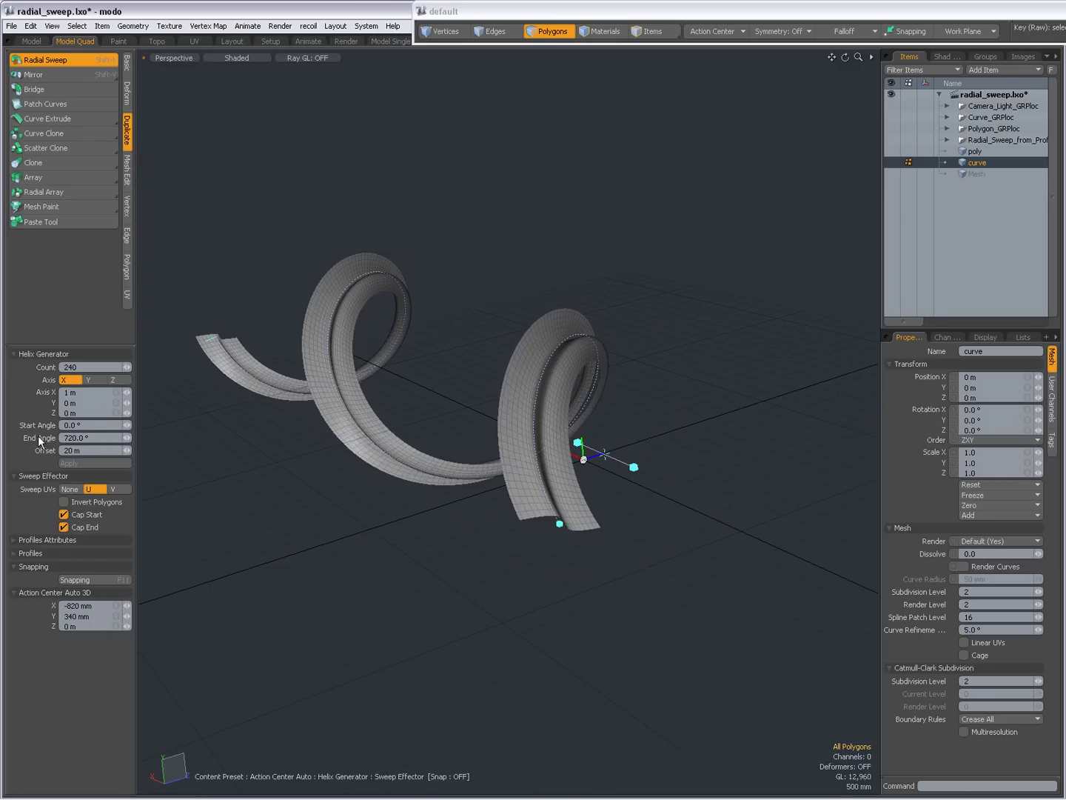
Step: Move the helix centre to about Y 380 mm, Z 2.12 m and tilt its axis to about Y 100 mm, Z 260 mm
{"action": "left_click_drag", "start_coordinate": [470, 464], "coordinate": [512, 463], "text": "ctrl+alt"}
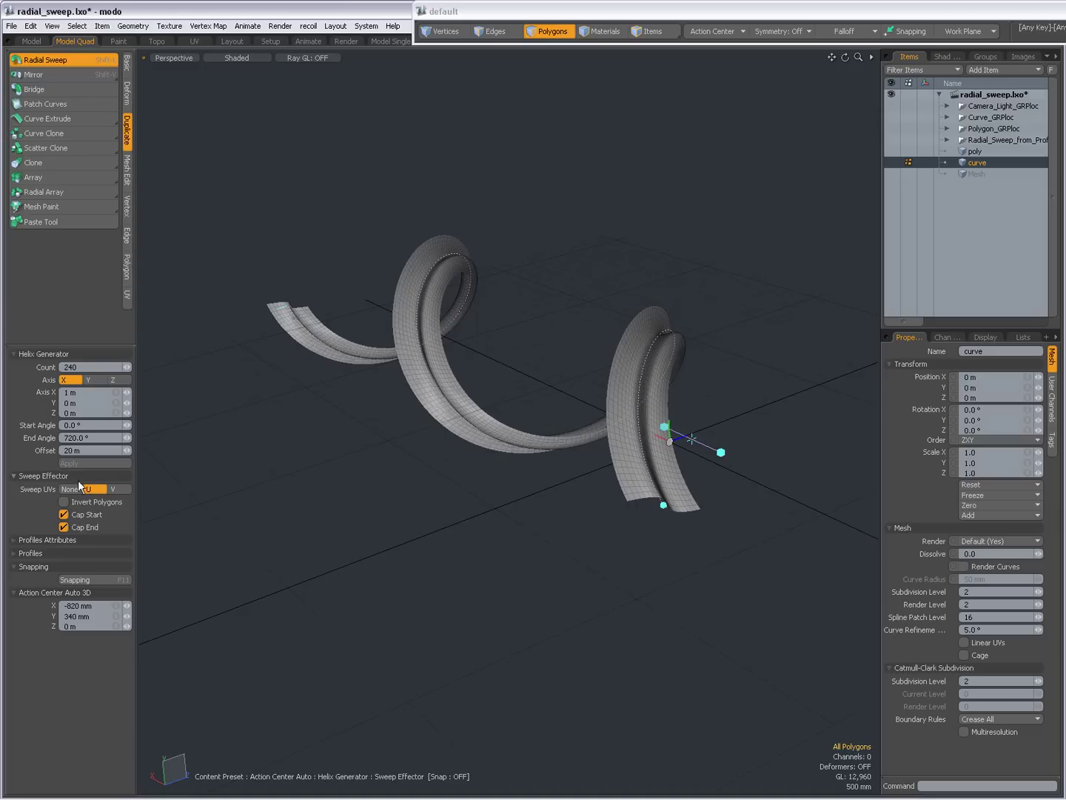
{"action": "mouse_move", "coordinate": [591, 488]}
{"action": "left_mouse_down", "text": "alt"}
{"action": "mouse_move", "coordinate": [520, 490]}
{"action": "mouse_move", "coordinate": [644, 483]}
{"action": "mouse_move", "coordinate": [570, 492]}
{"action": "left_mouse_up", "text": "alt"}
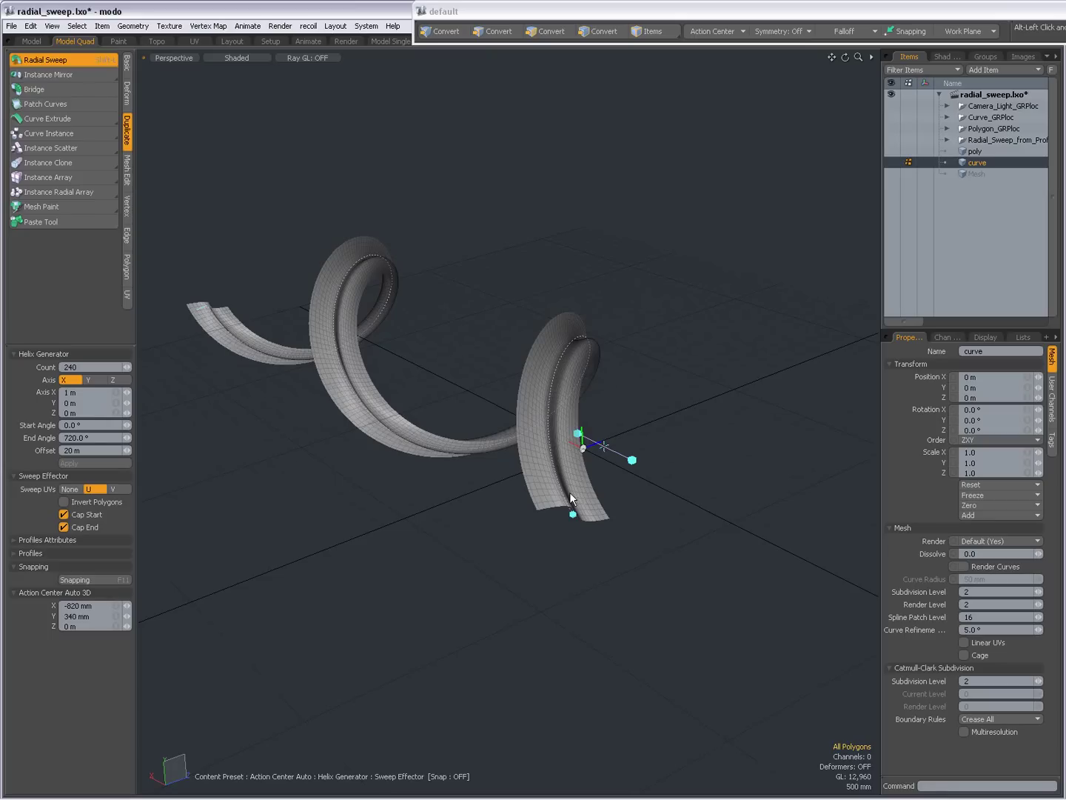
{"action": "left_click_drag", "start_coordinate": [631, 465], "coordinate": [605, 447]}
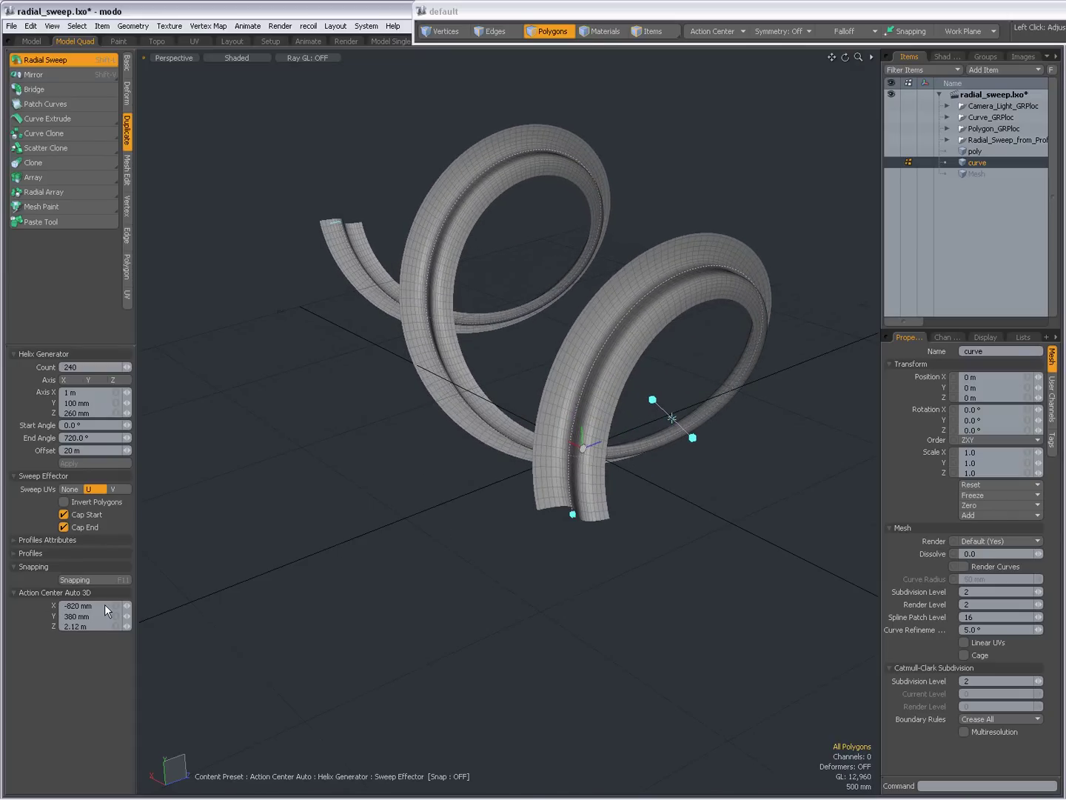
Step: Extend both helix ends to a start angle of about -157° and an end angle of about 942°, and drop the tool
{"action": "left_click_drag", "start_coordinate": [667, 592], "coordinate": [569, 524], "text": "alt"}
{"action": "left_click_drag", "start_coordinate": [464, 547], "coordinate": [464, 547]}
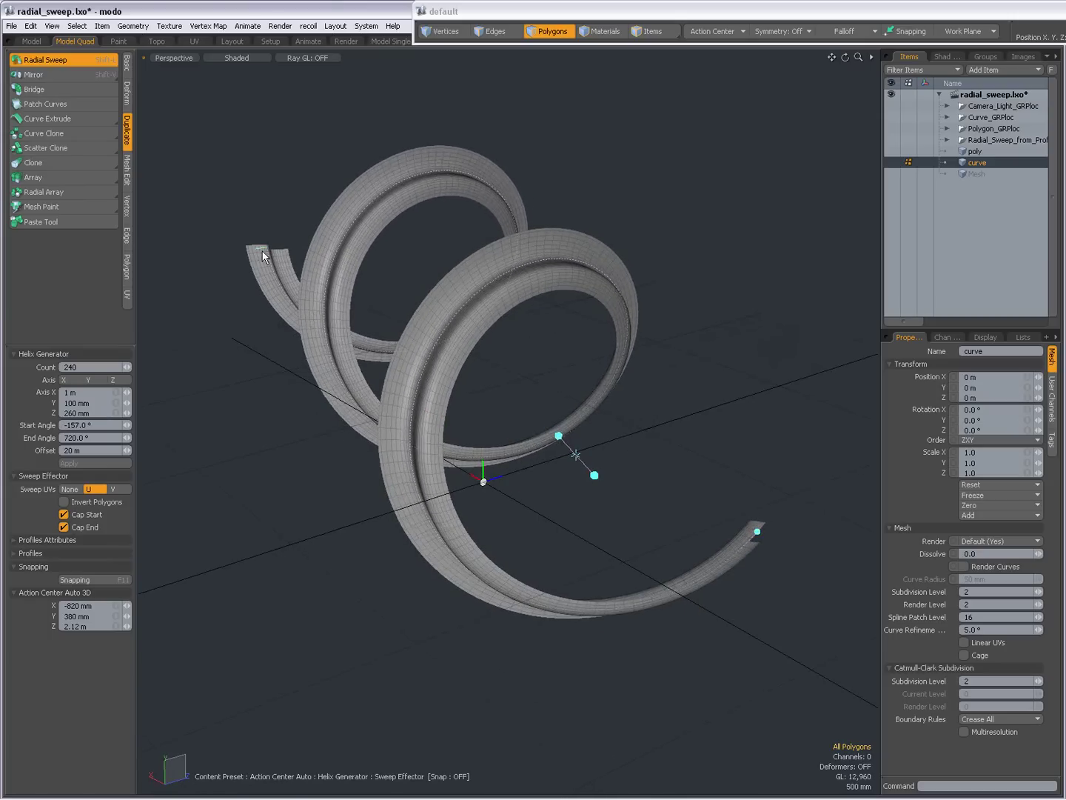
{"action": "left_click_drag", "start_coordinate": [263, 243], "coordinate": [263, 252]}
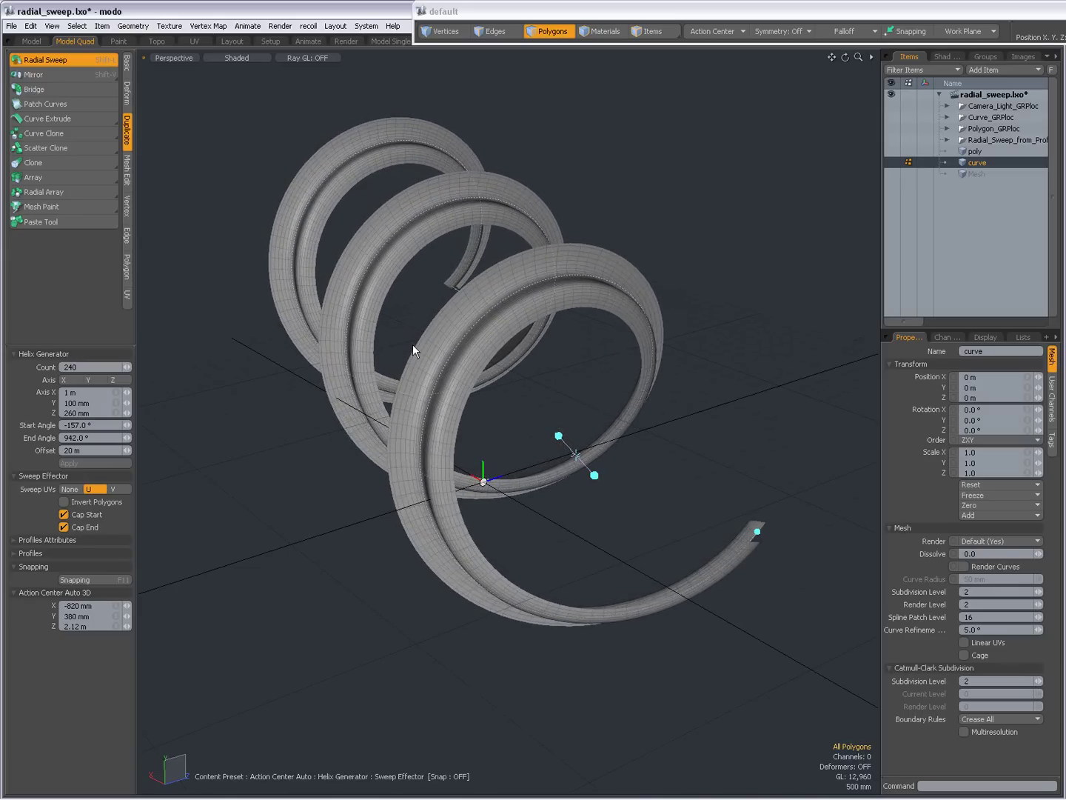
{"action": "scroll", "coordinate": [430, 355], "scroll_direction": "down", "scroll_amount": 1}
{"action": "left_click_drag", "start_coordinate": [430, 355], "coordinate": [323, 405], "text": "alt"}
{"action": "key", "text": "space"}
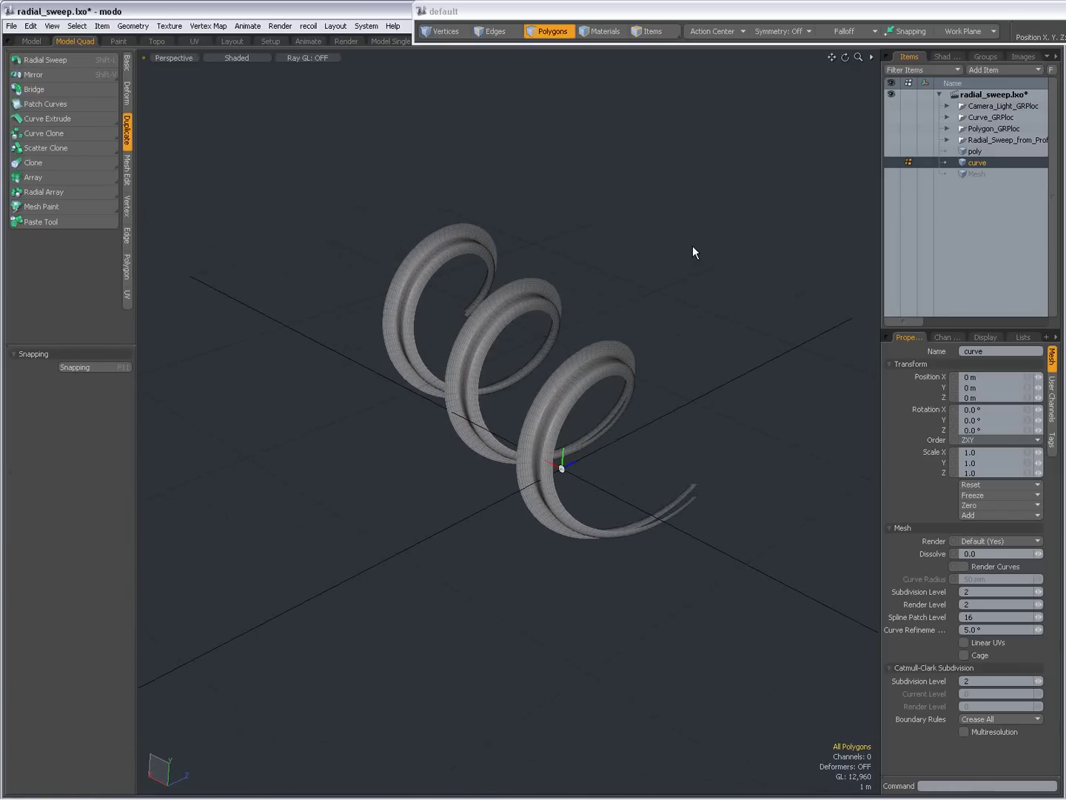
Step: Make the empty Mesh item active and start Radial Sweep on it
{"action": "left_click", "coordinate": [976, 172]}
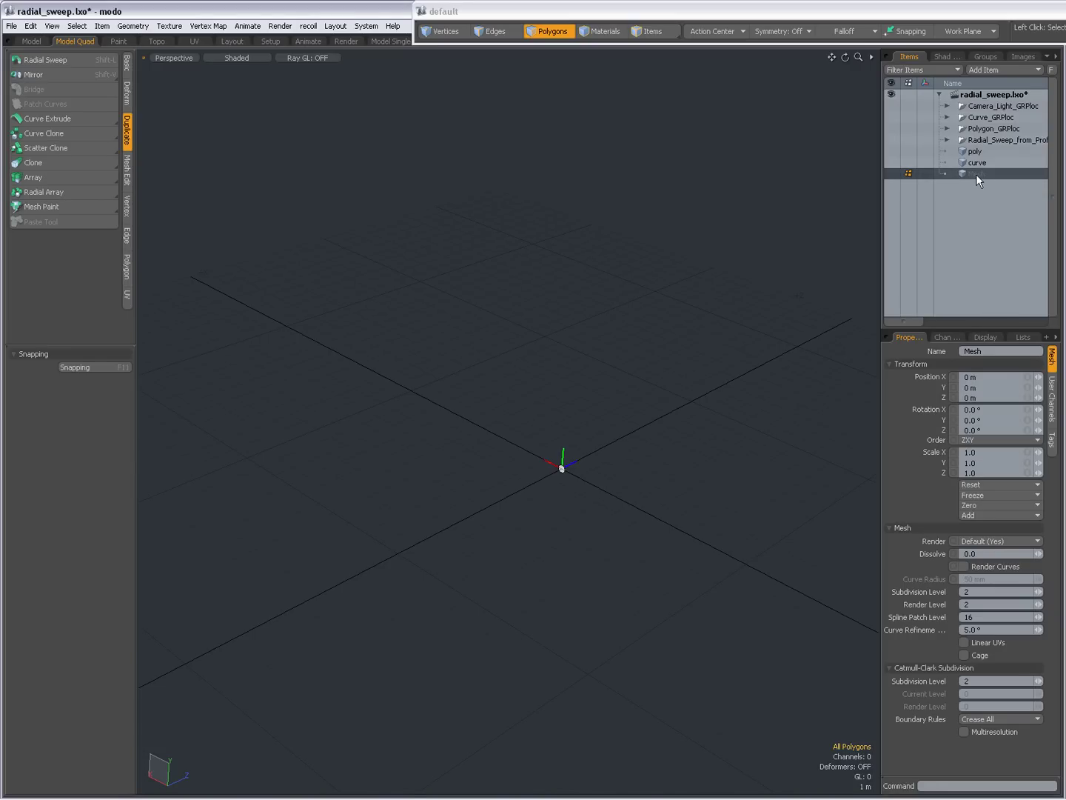
{"action": "left_click_drag", "start_coordinate": [545, 436], "coordinate": [529, 355], "text": "alt"}
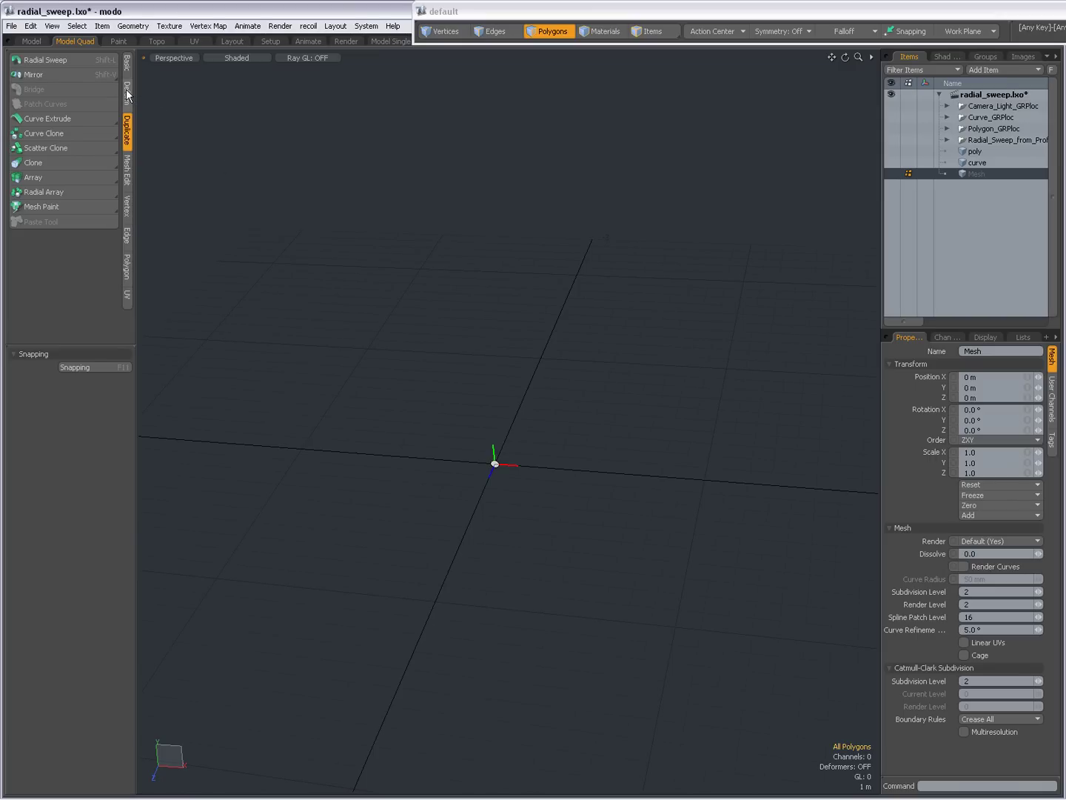
{"action": "left_click", "coordinate": [53, 59]}
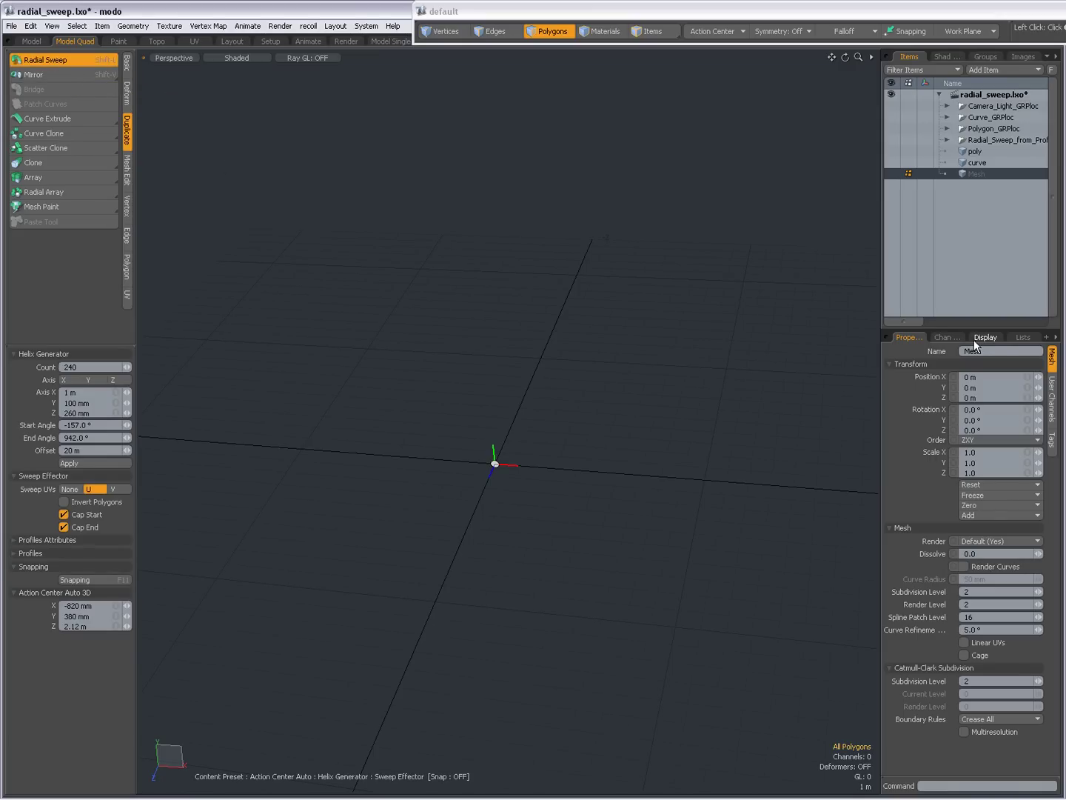
Step: Try to apply and reset the Sweep Effector in the tool pipeline
{"action": "left_click", "coordinate": [1022, 336]}
{"action": "right_click", "coordinate": [945, 551]}
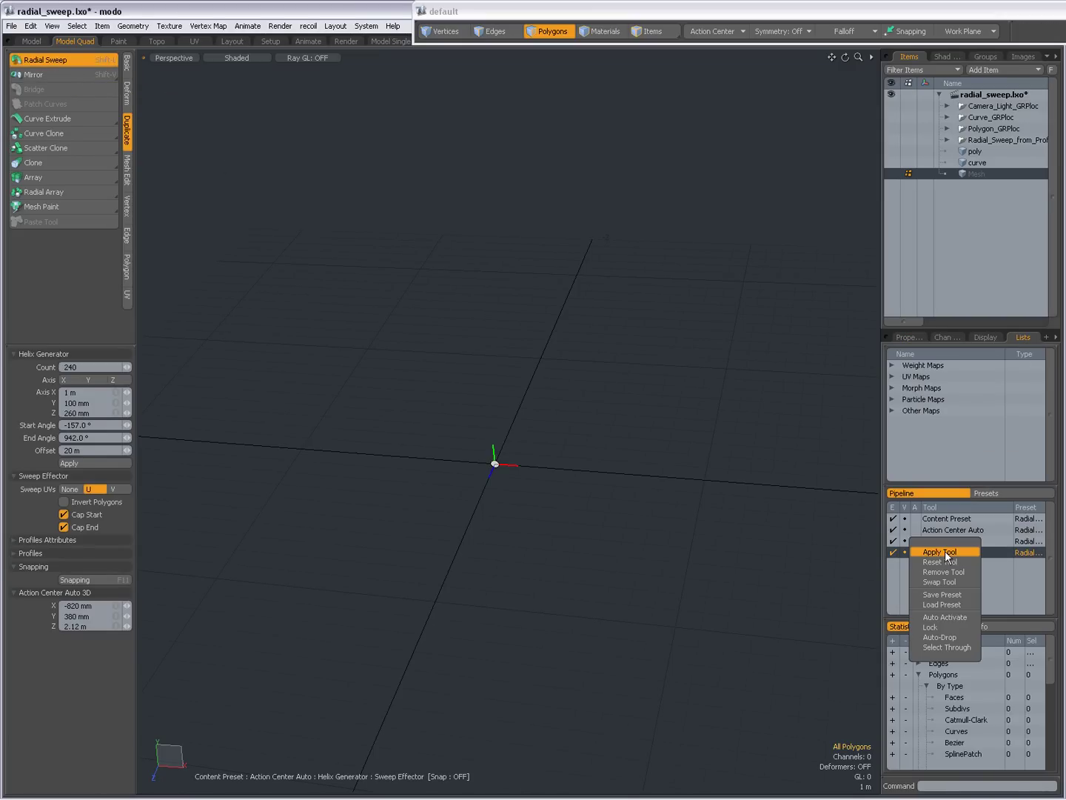
{"action": "left_click", "coordinate": [945, 550]}
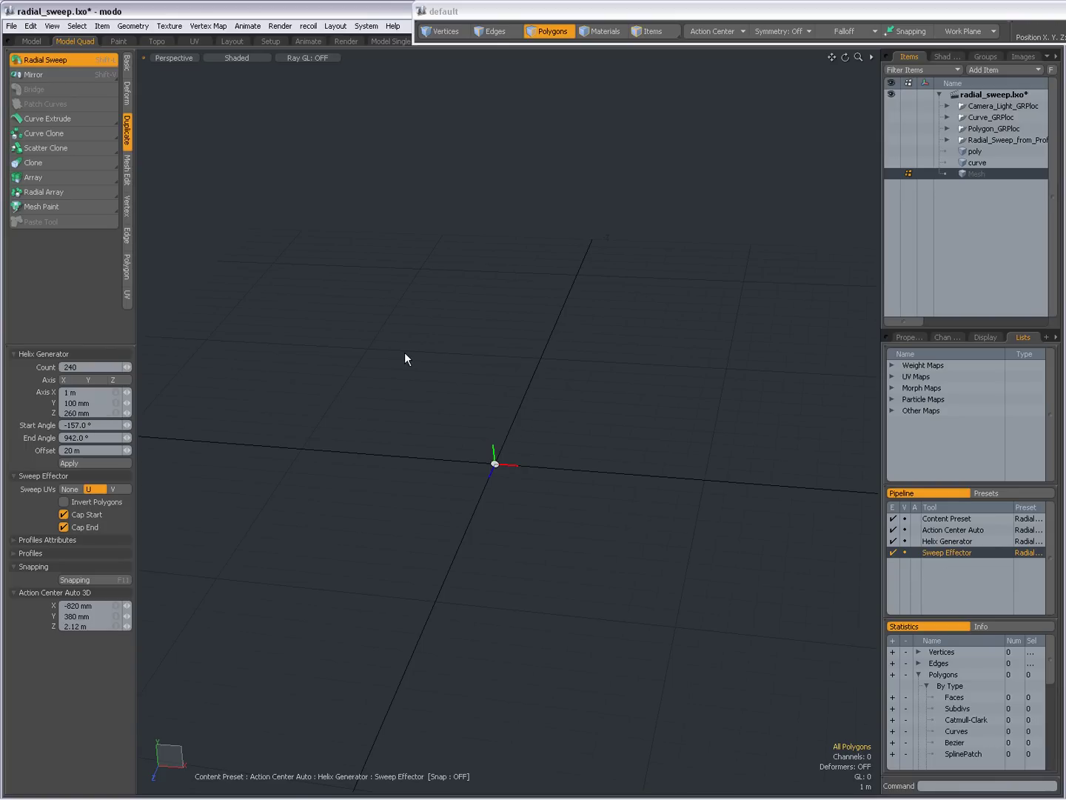
{"action": "right_click", "coordinate": [947, 554]}
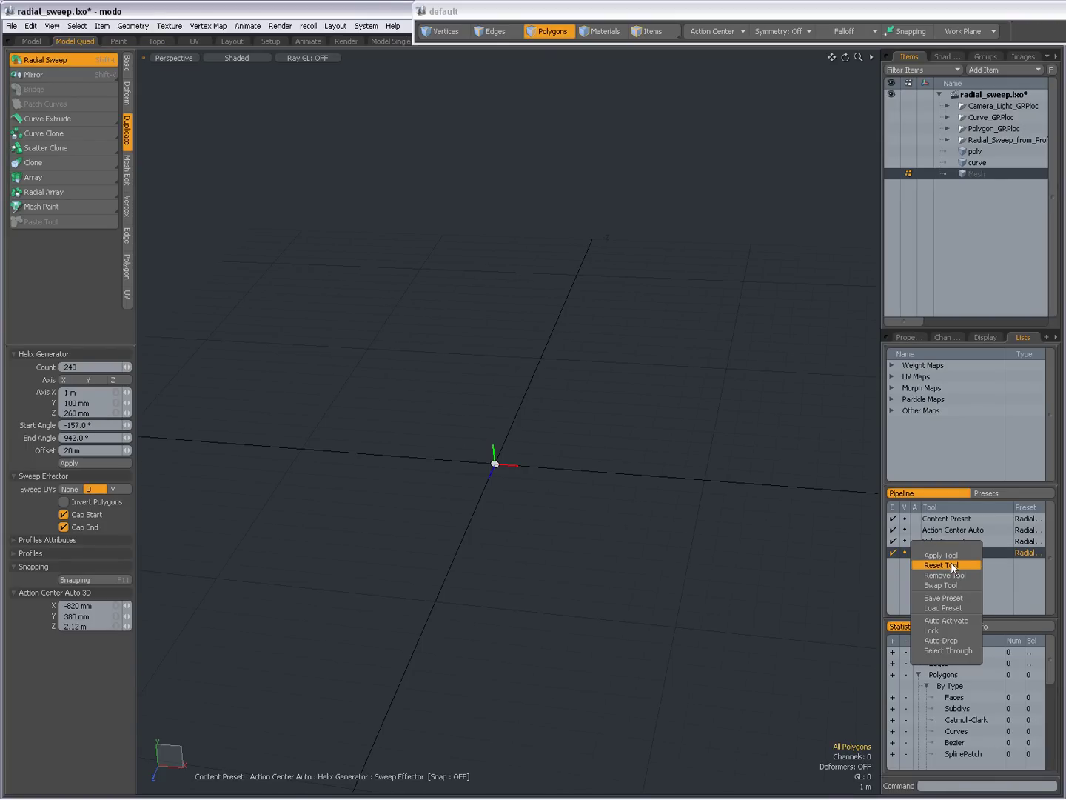
{"action": "left_click", "coordinate": [950, 562]}
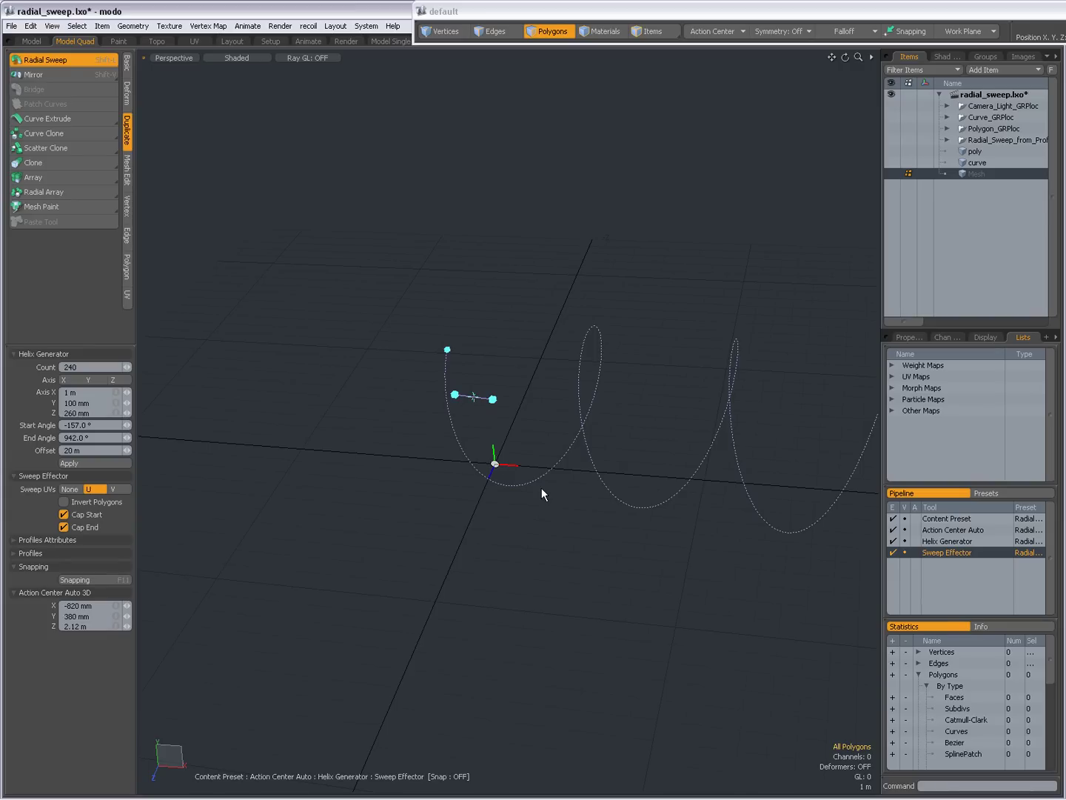
Step: Sweep the third profile preset in the fourth row along the helix in the empty mesh
{"action": "left_click_drag", "start_coordinate": [541, 488], "coordinate": [329, 454], "text": "ctrl+alt"}
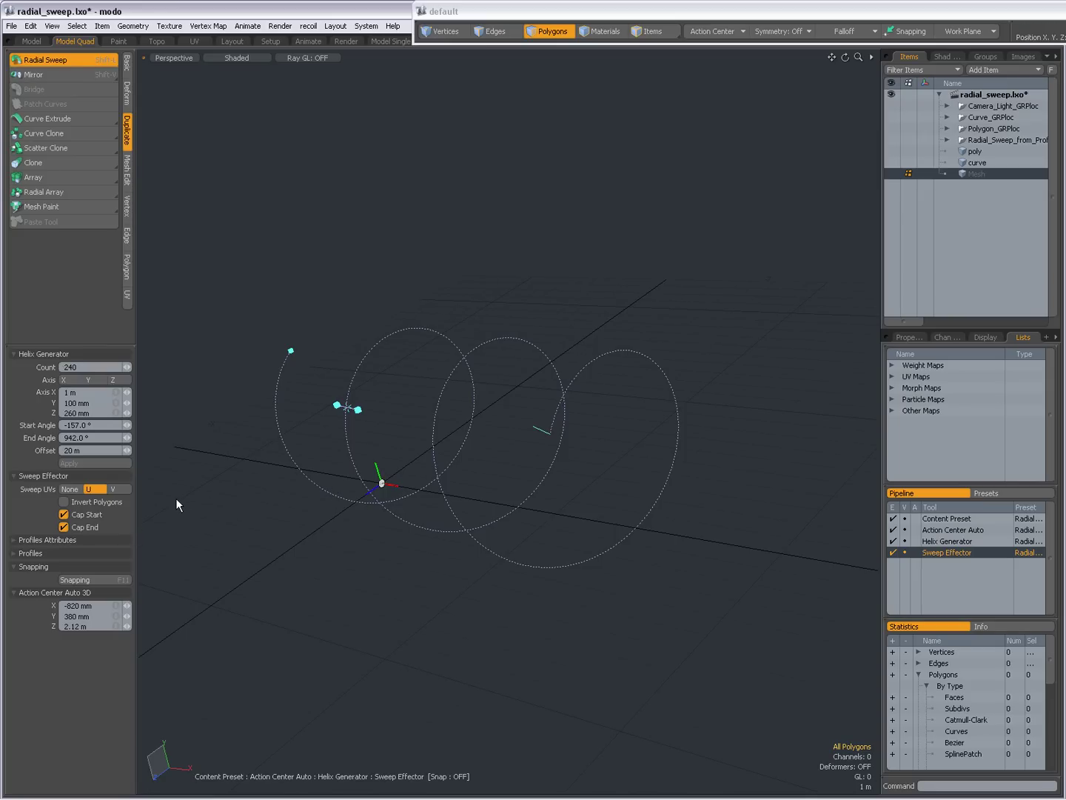
{"action": "left_click", "coordinate": [18, 554]}
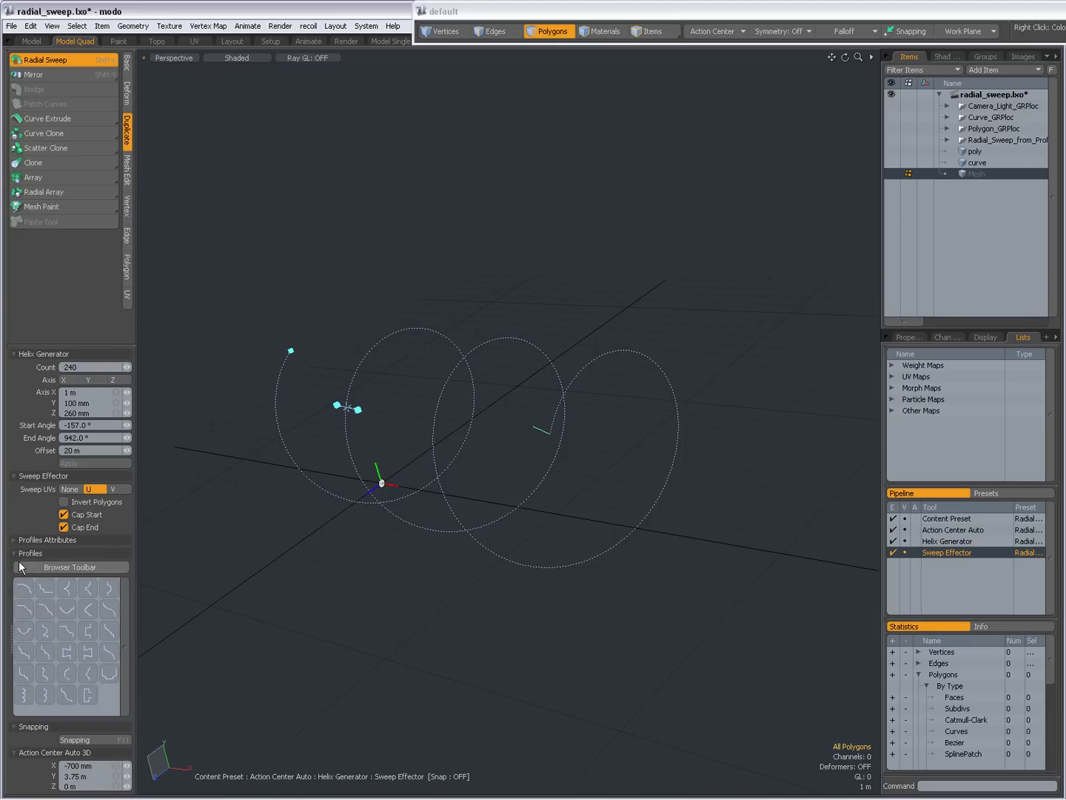
{"action": "left_click", "coordinate": [67, 651]}
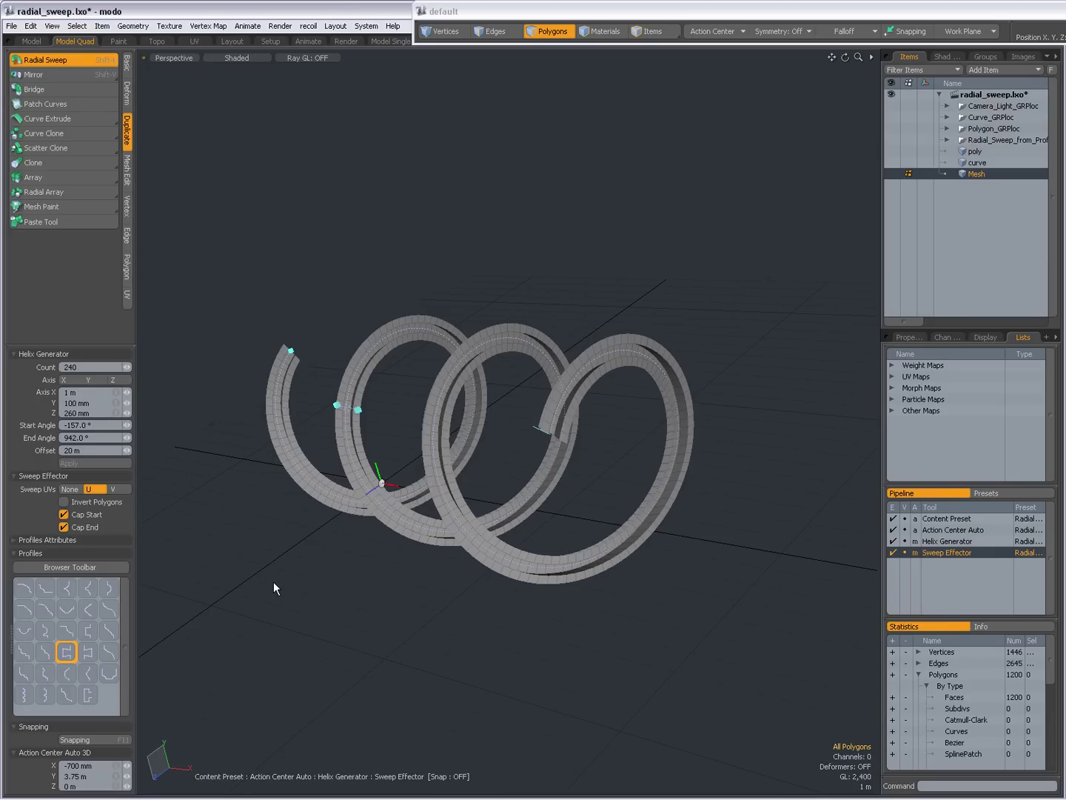
{"action": "left_click_drag", "start_coordinate": [486, 481], "coordinate": [398, 433], "text": "alt"}
{"action": "scroll", "coordinate": [398, 432], "scroll_direction": "up", "scroll_amount": 3}
{"action": "left_click_drag", "start_coordinate": [496, 473], "coordinate": [429, 476], "text": "alt"}
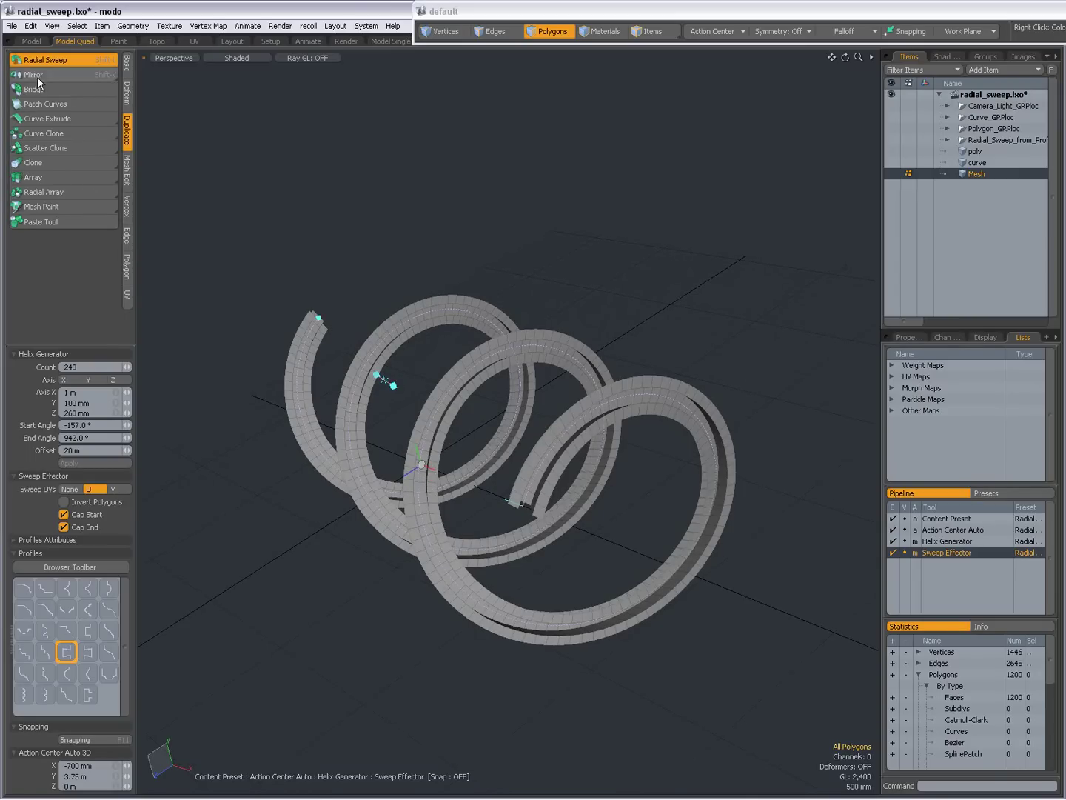
Step: Collapse the Profiles section, expand the profile attributes and set the swept profile's size to 500 mm
{"action": "left_click", "coordinate": [14, 556]}
{"action": "left_click", "coordinate": [14, 541]}
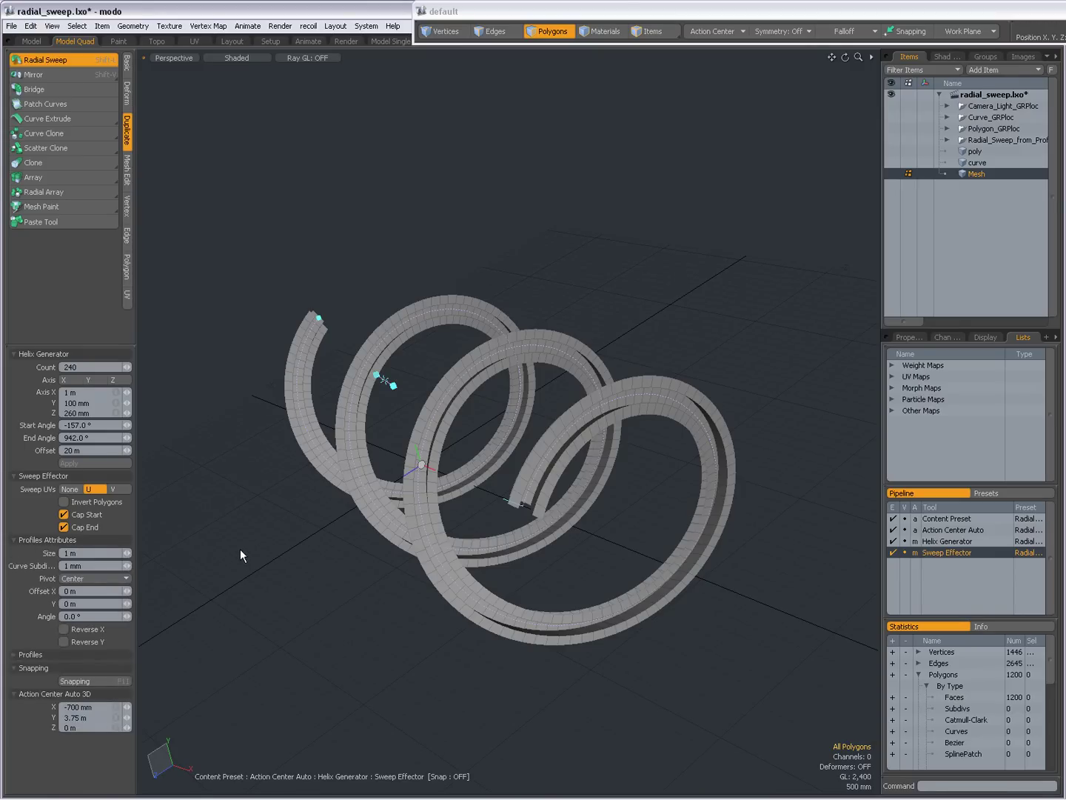
{"action": "left_click_drag", "start_coordinate": [244, 545], "coordinate": [271, 478], "text": "alt"}
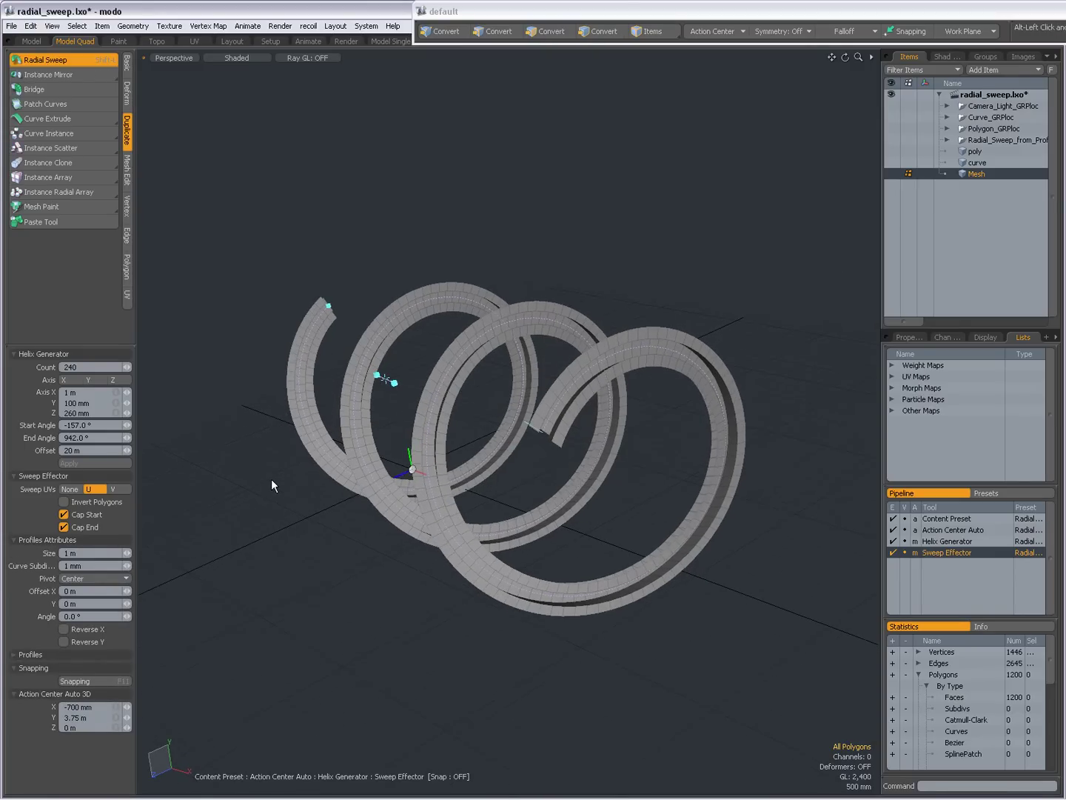
{"action": "left_click", "coordinate": [76, 553]}
{"action": "type", "text": "2"}
{"action": "key", "text": "Return"}
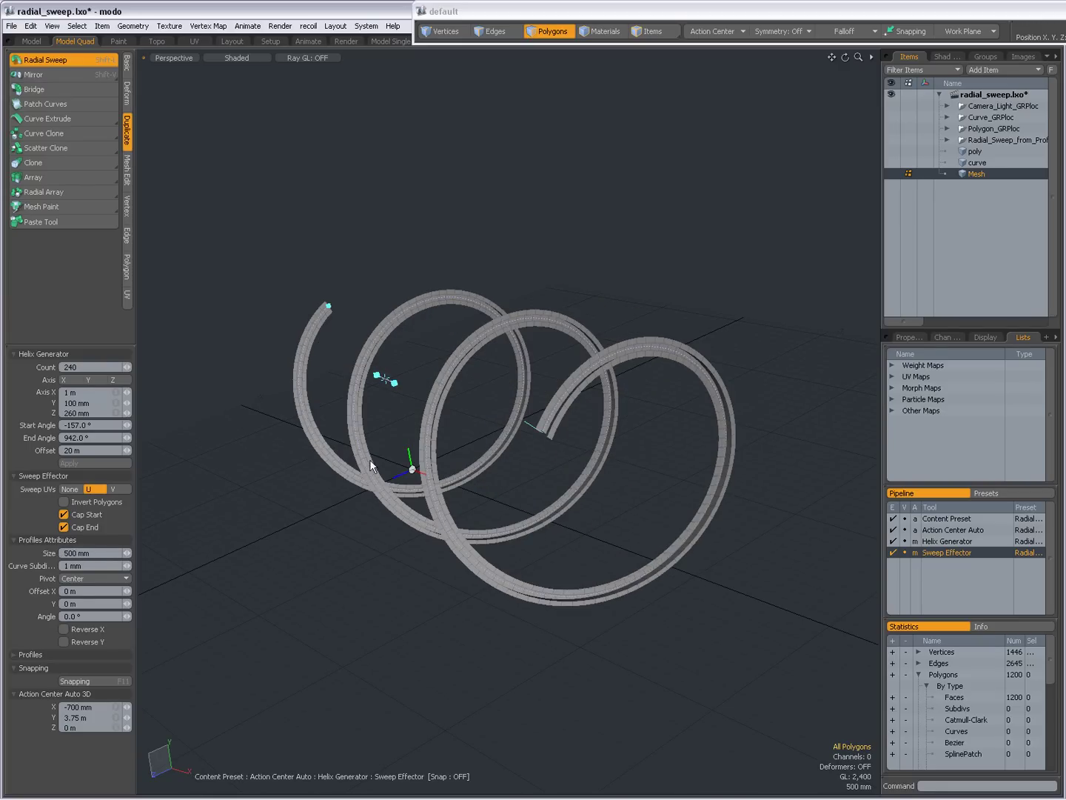
Step: Adjust the helix to a start angle of about -181° and end angle of about 939°, and move its center to about X 1.3 m, Y 2.39 m
{"action": "left_click_drag", "start_coordinate": [330, 306], "coordinate": [363, 285]}
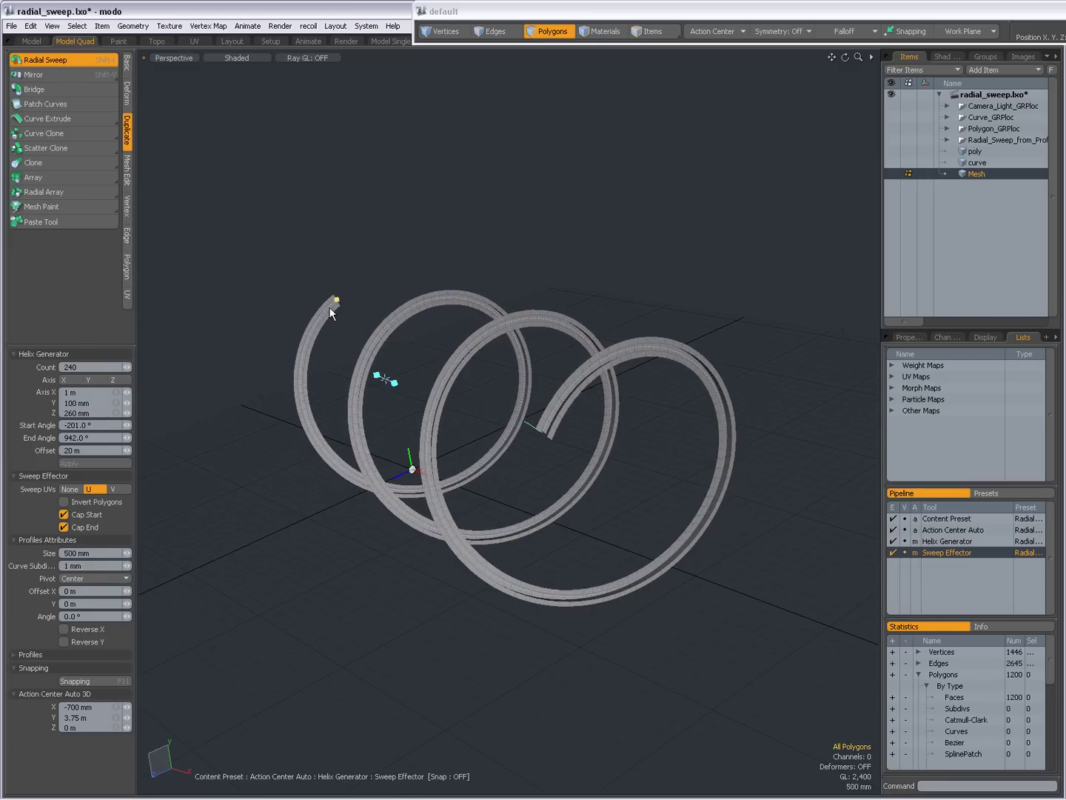
{"action": "left_click_drag", "start_coordinate": [532, 427], "coordinate": [534, 424]}
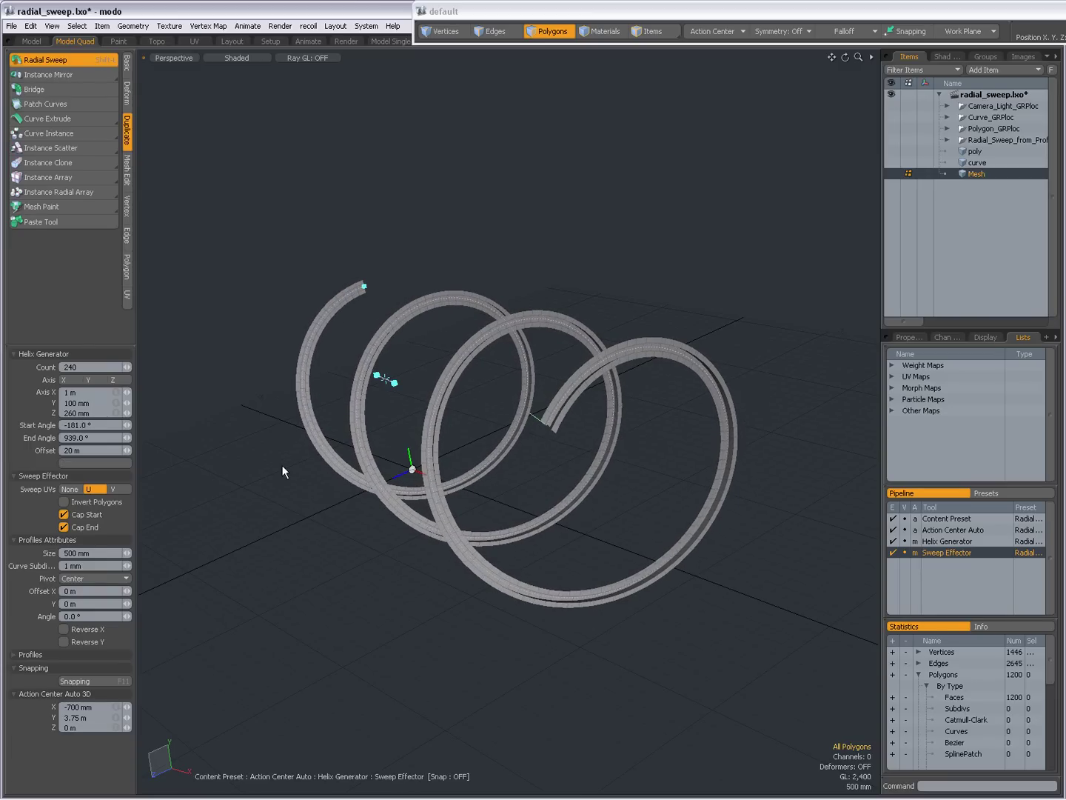
{"action": "left_click_drag", "start_coordinate": [282, 465], "coordinate": [548, 441], "text": "alt"}
{"action": "left_click_drag", "start_coordinate": [341, 392], "coordinate": [390, 431]}
{"action": "left_click_drag", "start_coordinate": [507, 502], "coordinate": [272, 489], "text": "alt"}
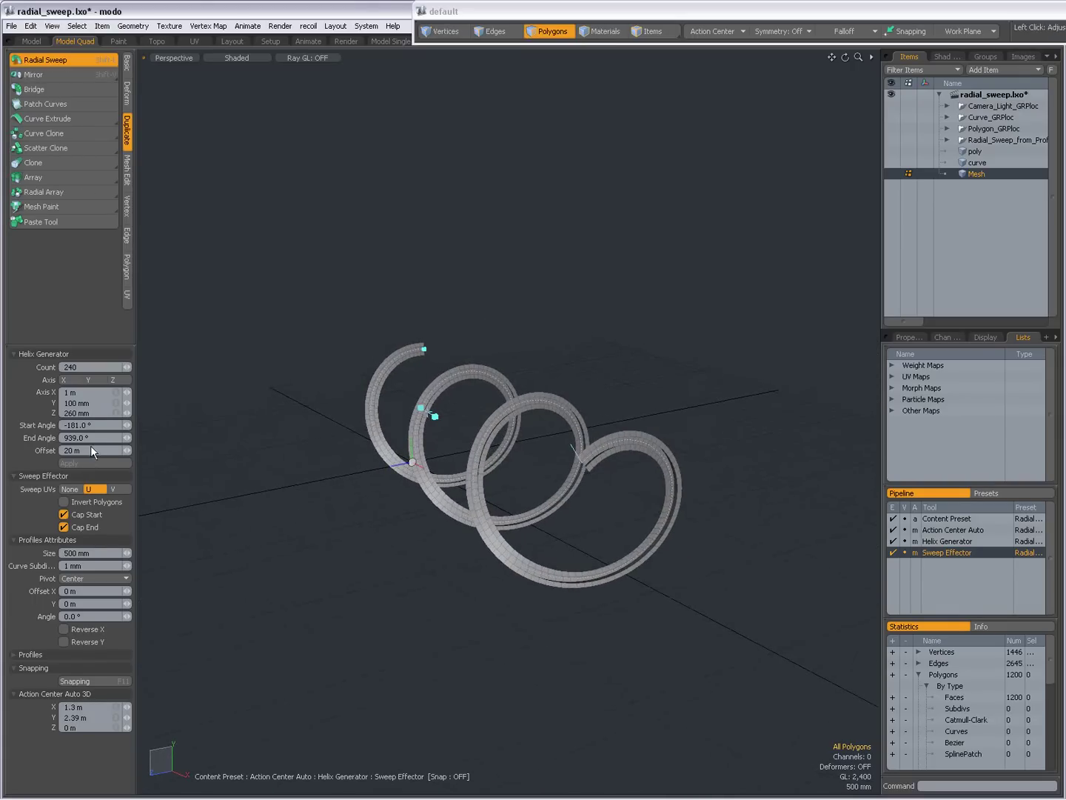
Step: Try a profile size of 2 m and settle on 1.5 m for the swept helix
{"action": "left_click", "coordinate": [89, 553]}
{"action": "type", "text": "2"}
{"action": "key", "text": "Return"}
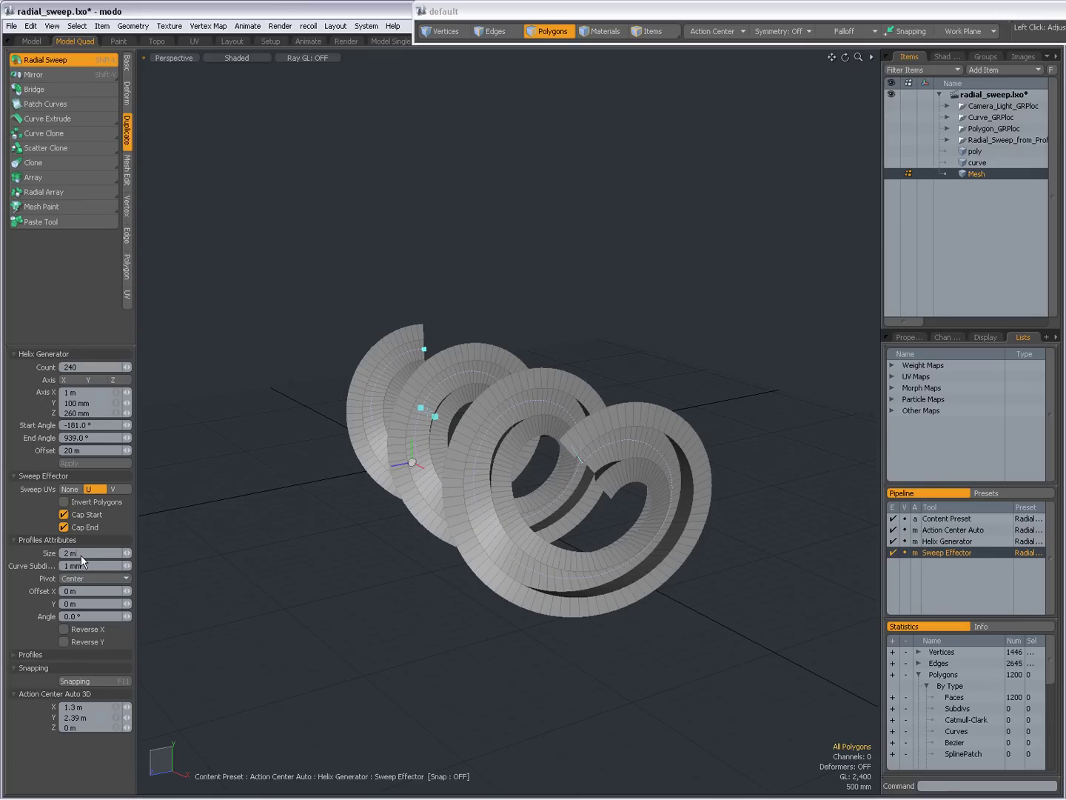
{"action": "type", "text": "1.5"}
{"action": "key", "text": "Return"}
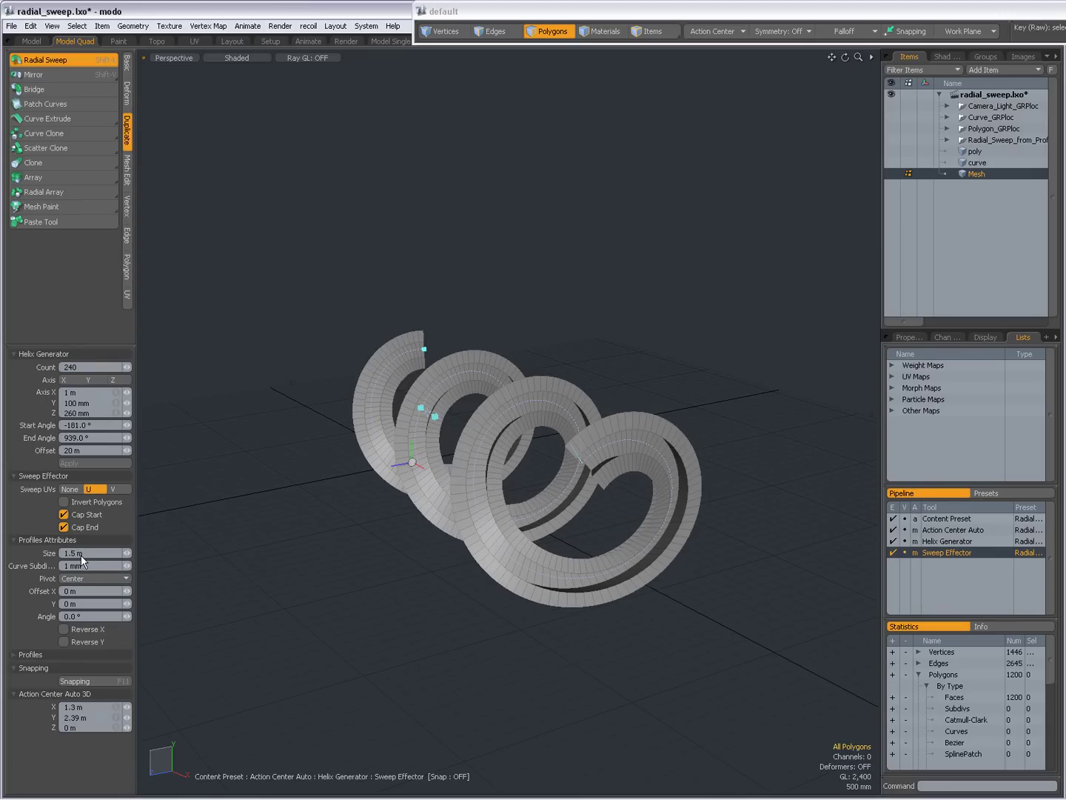
Step: Read the Curve Subdivision Tolerance and Pivot descriptions in the WordPad notes and return to modo
{"action": "key", "text": "alt"}
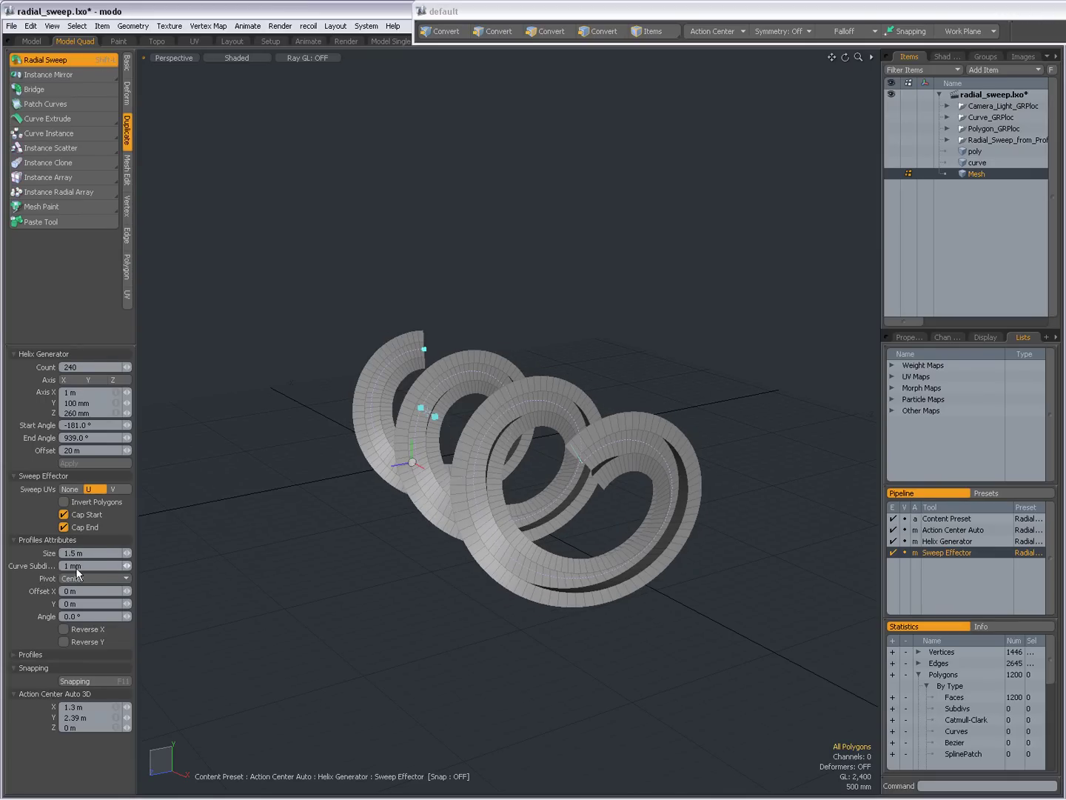
{"action": "key", "text": "alt+Tab"}
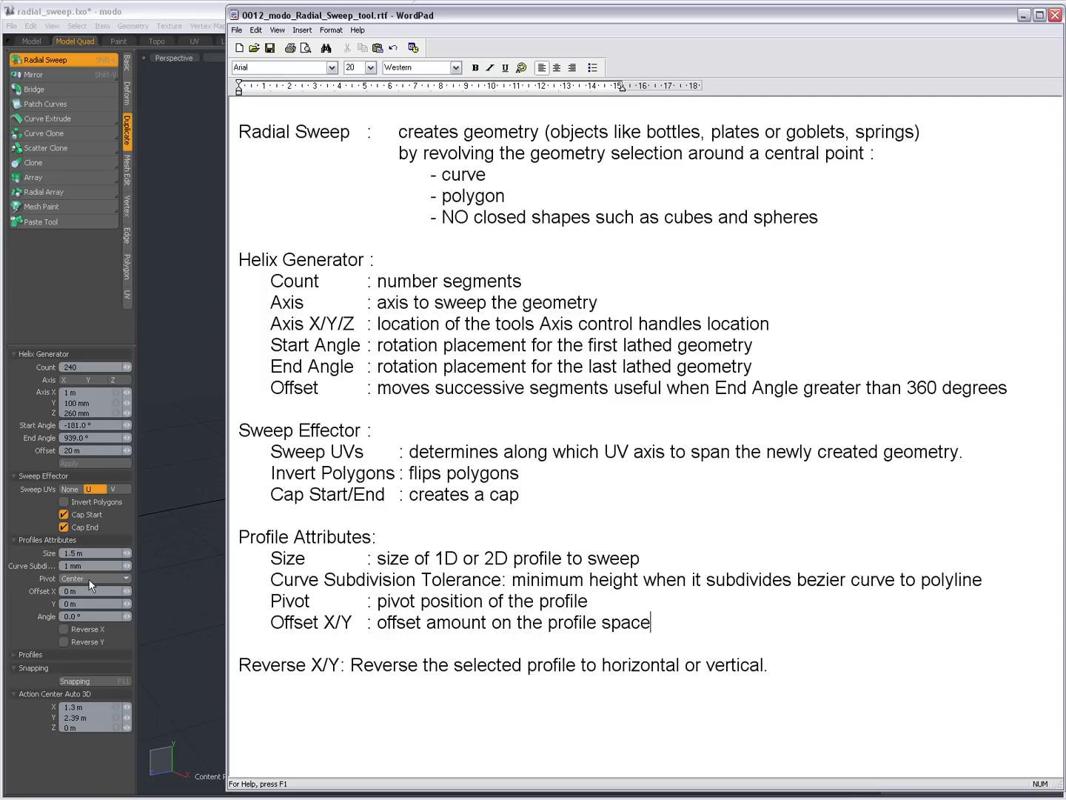
{"action": "key", "text": "alt+Tab"}
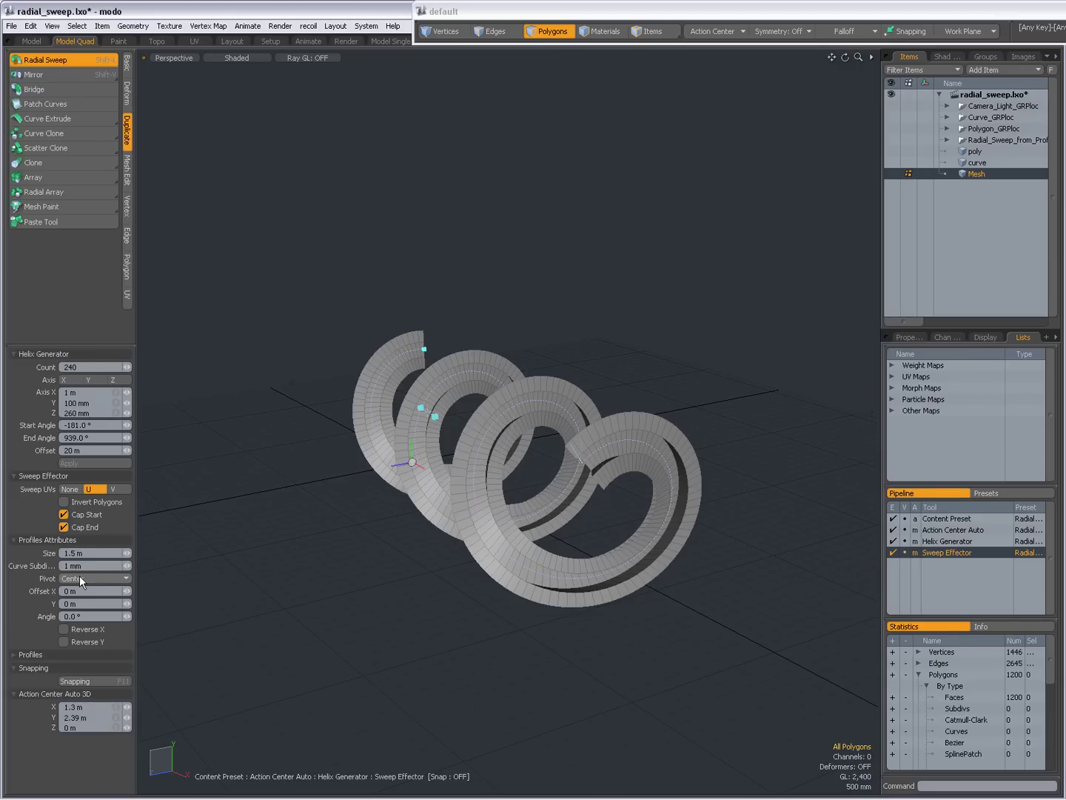
Step: Try the Origin, Left-Top and Left-Center pivots on the profile and restore the pivot to Center
{"action": "left_click", "coordinate": [79, 578]}
{"action": "left_click", "coordinate": [78, 525]}
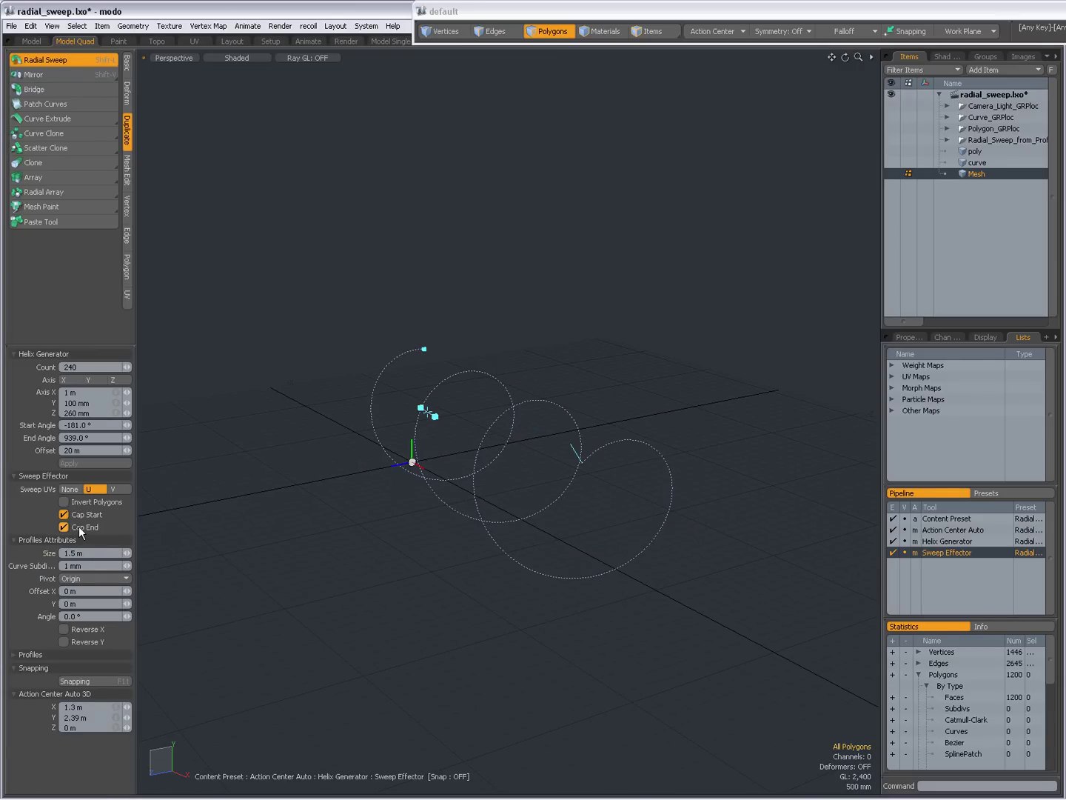
{"action": "left_click", "coordinate": [83, 577]}
{"action": "left_click", "coordinate": [84, 586]}
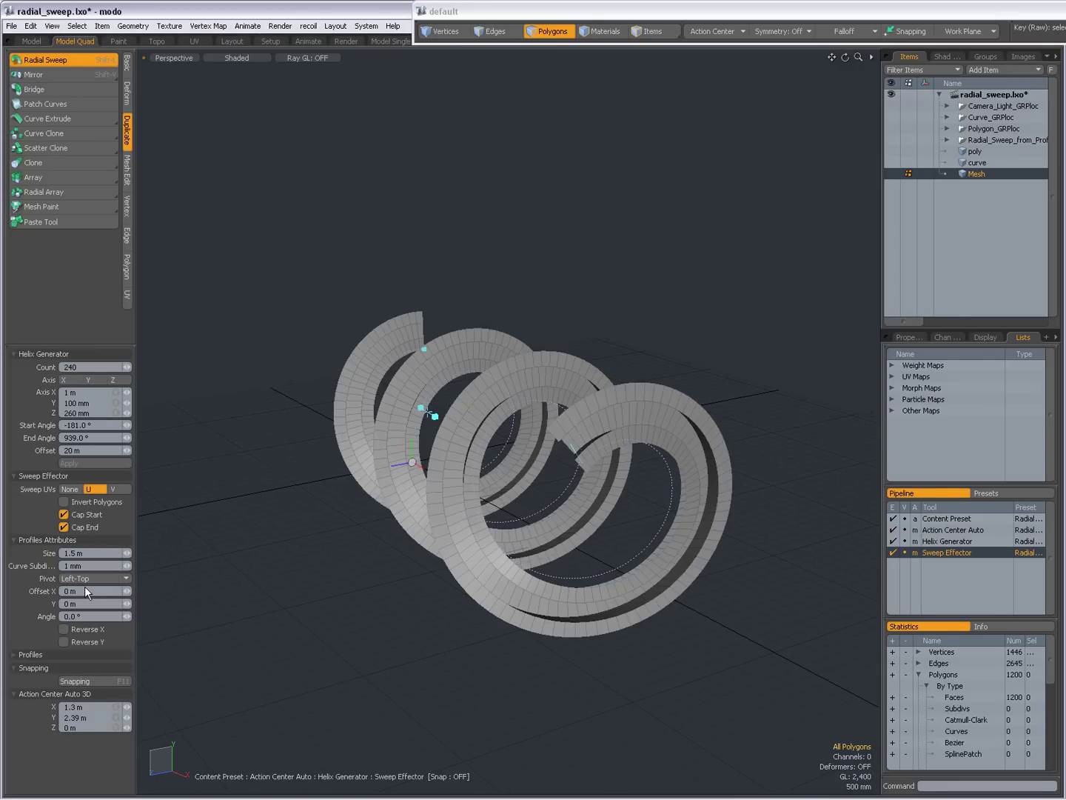
{"action": "left_click", "coordinate": [97, 582]}
{"action": "left_click", "coordinate": [100, 589]}
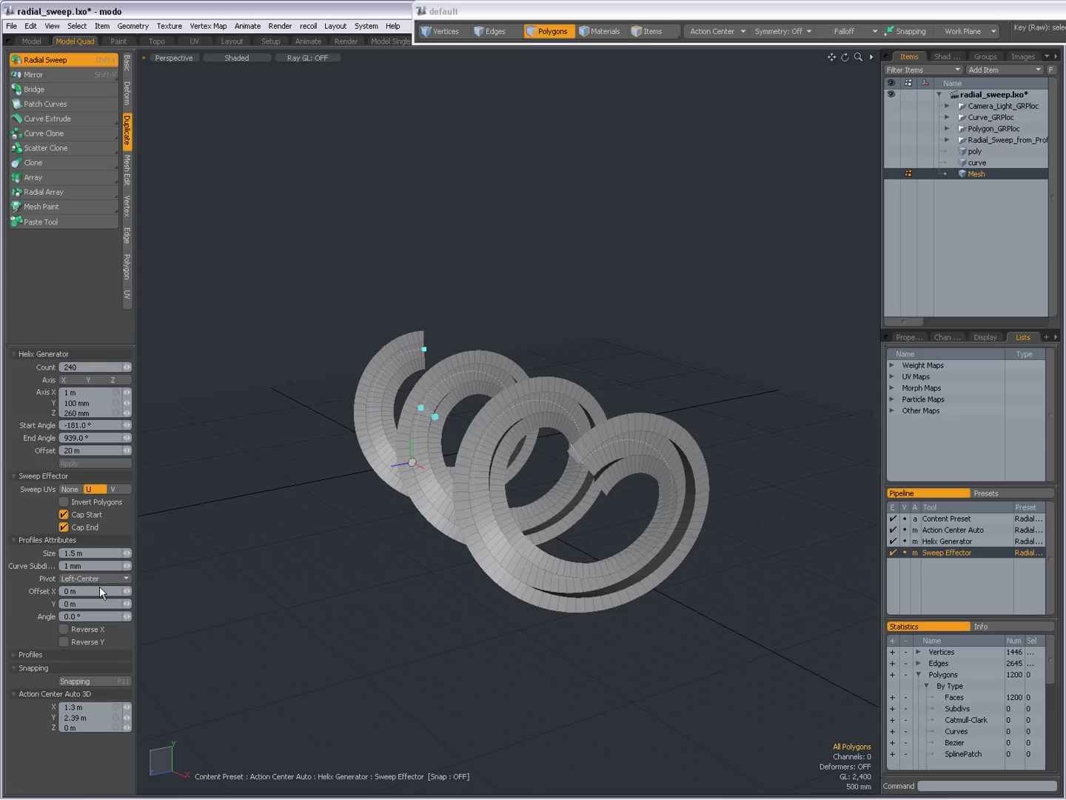
{"action": "left_click", "coordinate": [95, 575]}
{"action": "left_click", "coordinate": [95, 603]}
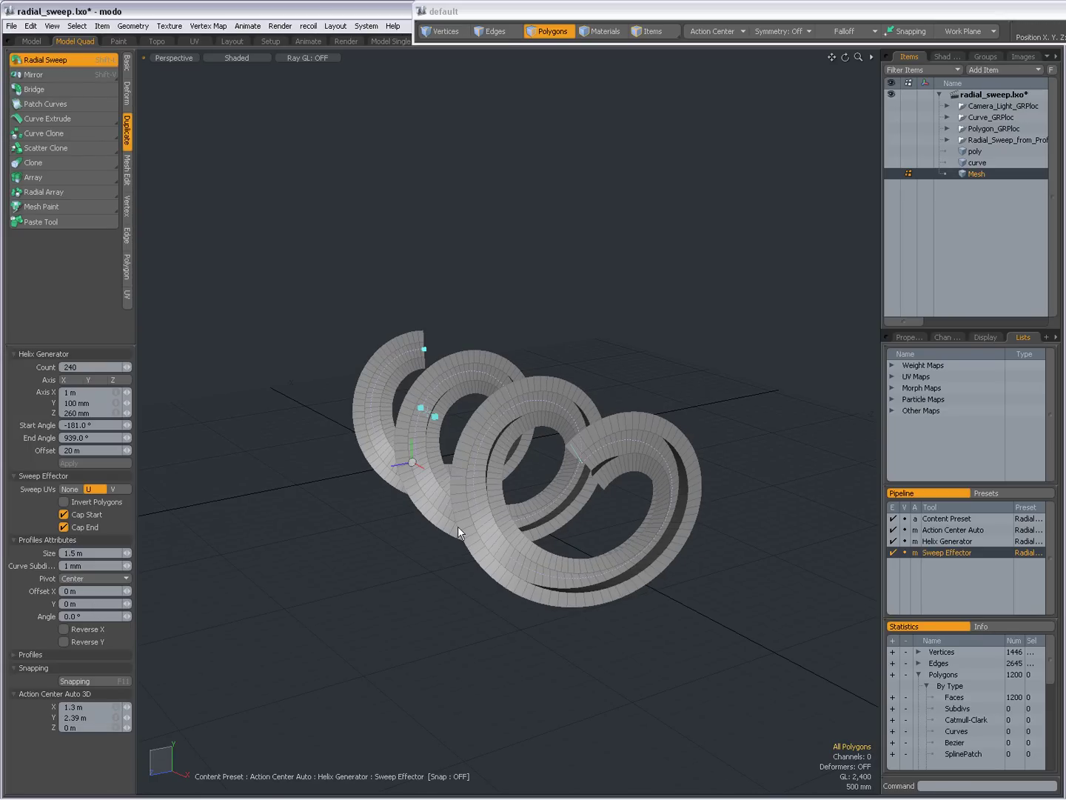
Step: Flip the helix's polygons by enabling Invert Polygons in the Sweep Effector
{"action": "left_click_drag", "start_coordinate": [457, 526], "coordinate": [510, 520], "text": "alt"}
{"action": "left_click", "coordinate": [63, 503]}
{"action": "left_click_drag", "start_coordinate": [637, 518], "coordinate": [548, 478], "text": "alt"}
Step: Read the Reverse X/Y description in the WordPad notes and return to the helix in modo
{"action": "key", "text": "alt+Tab"}
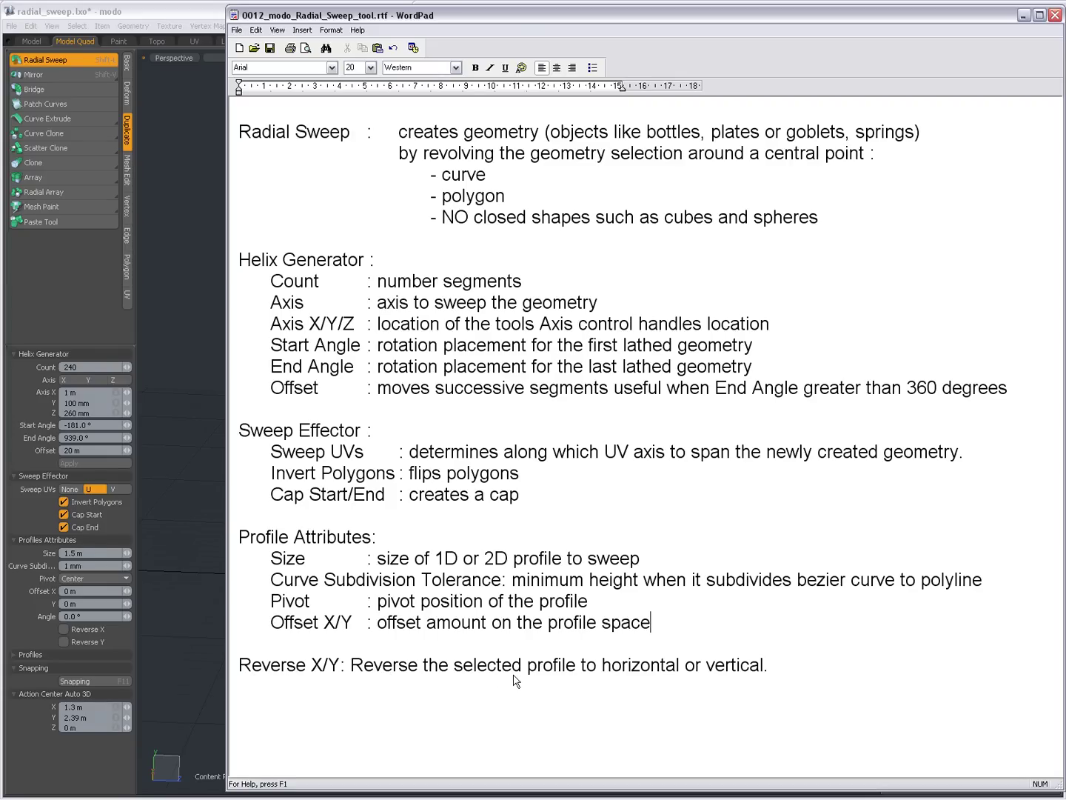
{"action": "key", "text": "alt+Tab"}
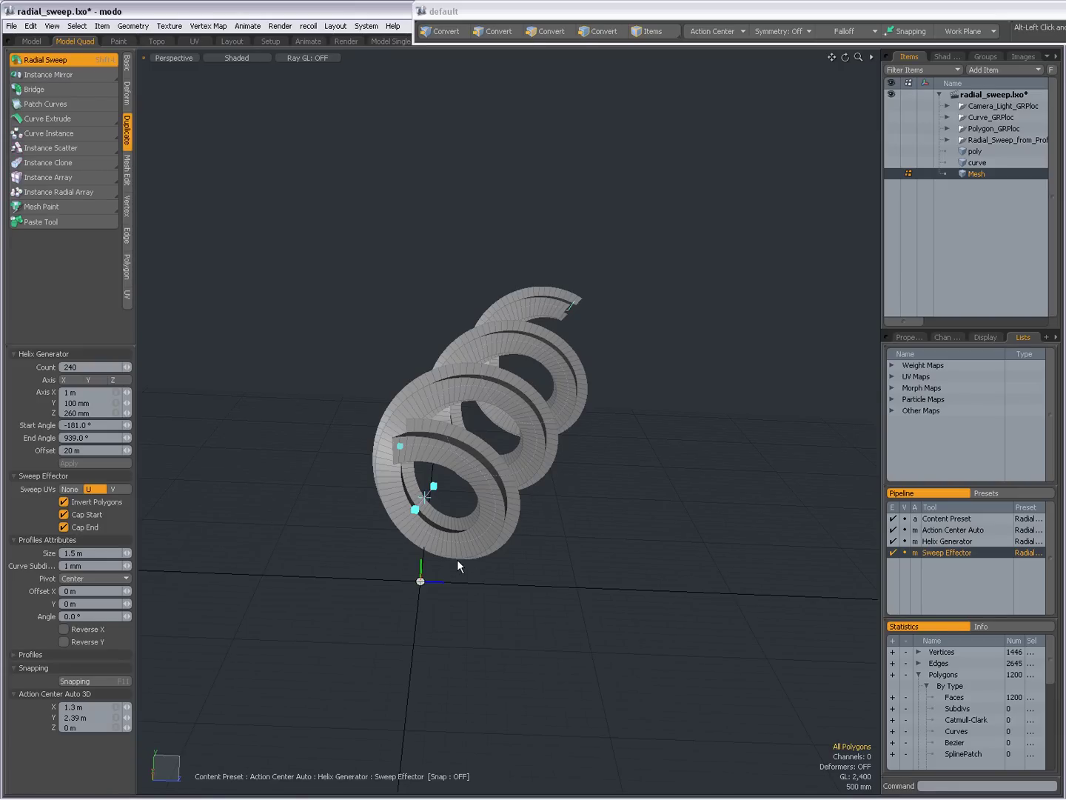
{"action": "left_click_drag", "start_coordinate": [457, 558], "coordinate": [465, 440], "text": "alt"}
{"action": "scroll", "coordinate": [466, 440], "scroll_direction": "up", "scroll_amount": 3}
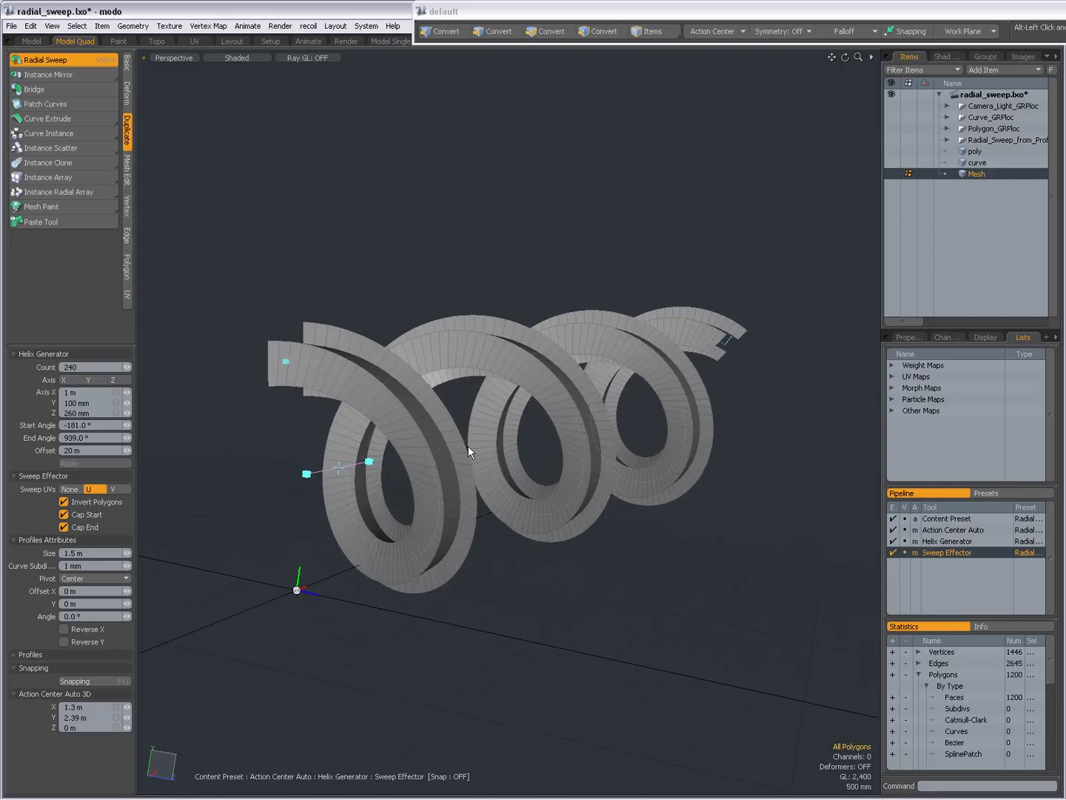
Step: Enable Reverse X for the profile and disable Invert Polygons
{"action": "left_click", "coordinate": [64, 630]}
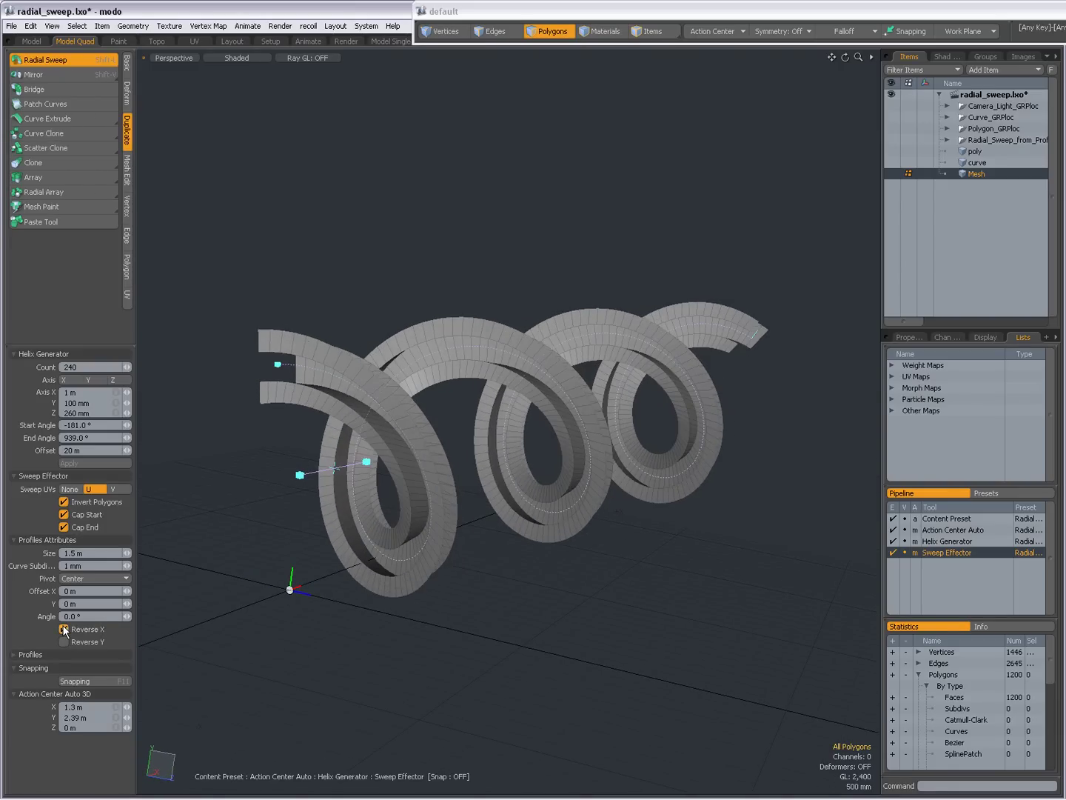
{"action": "left_click_drag", "start_coordinate": [455, 523], "coordinate": [253, 483], "text": "alt"}
{"action": "left_click", "coordinate": [63, 503]}
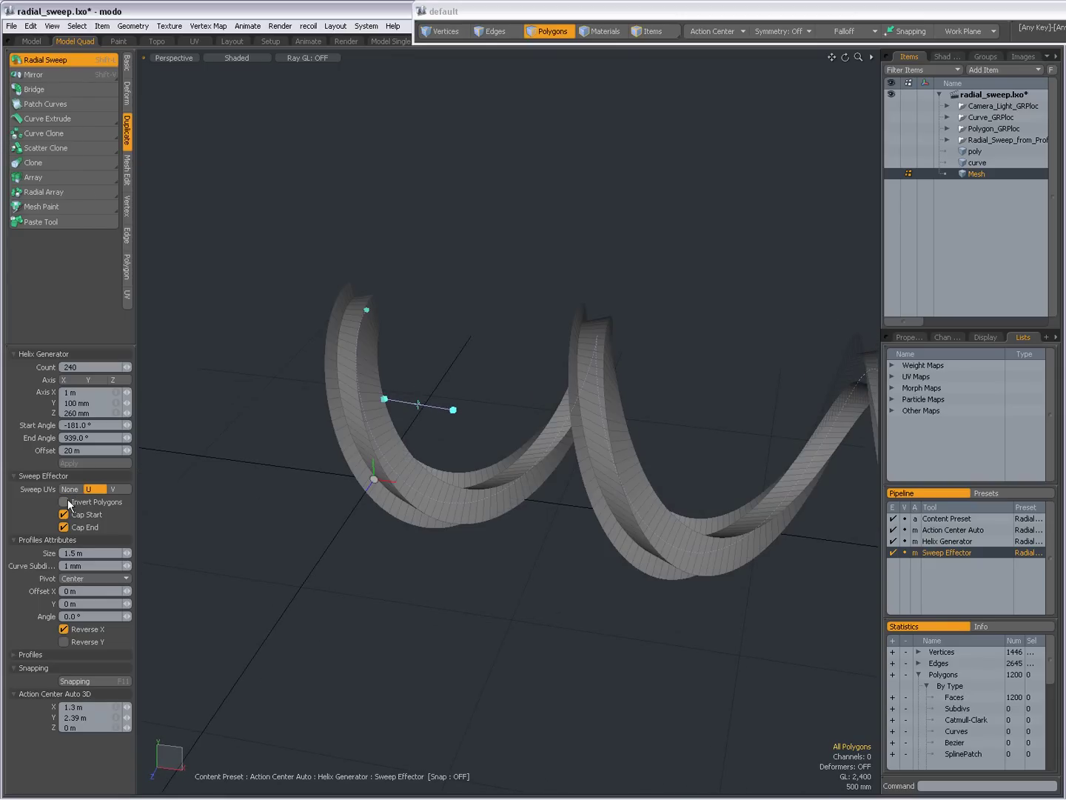
{"action": "left_click_drag", "start_coordinate": [387, 548], "coordinate": [276, 477], "text": "alt"}
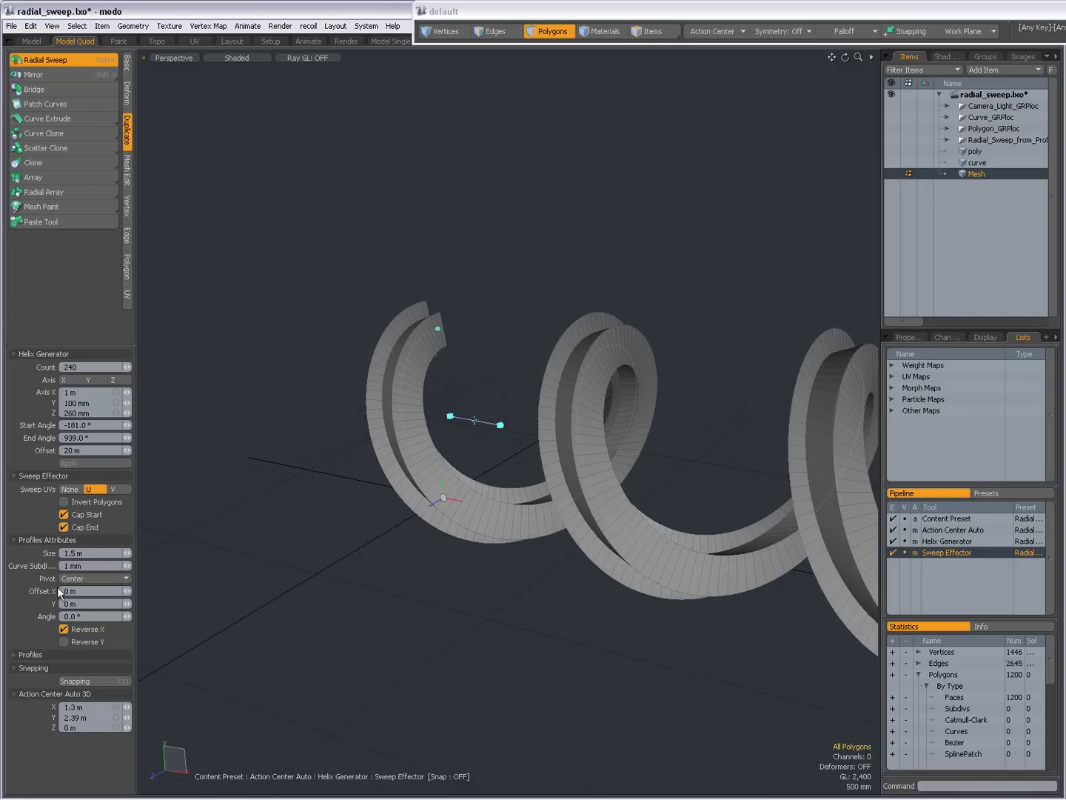
Step: Disable Reverse X, re-enable Invert Polygons and inspect the helix's surfaces from several sides
{"action": "left_click", "coordinate": [63, 630]}
{"action": "left_click", "coordinate": [63, 502]}
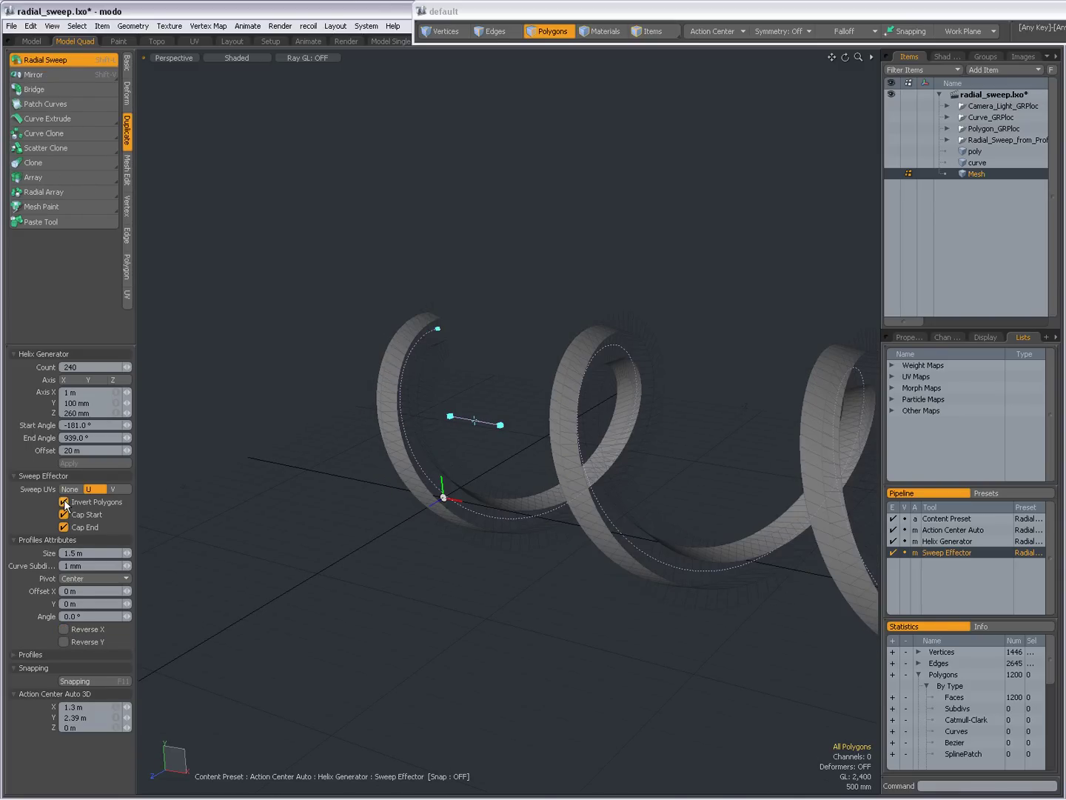
{"action": "left_click_drag", "start_coordinate": [362, 529], "coordinate": [461, 410], "text": "alt"}
{"action": "left_click_drag", "start_coordinate": [495, 522], "coordinate": [233, 527], "text": "alt"}
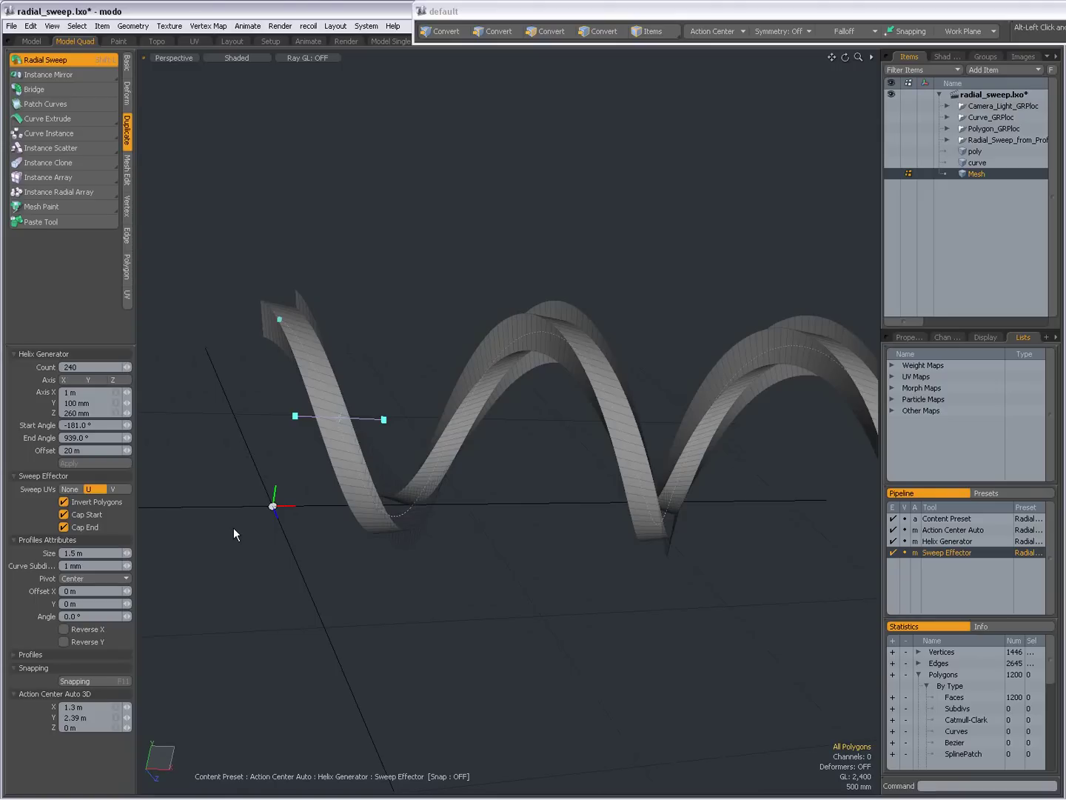
{"action": "left_click_drag", "start_coordinate": [398, 463], "coordinate": [163, 523], "text": "alt"}
{"action": "left_click_drag", "start_coordinate": [337, 482], "coordinate": [319, 483], "text": "alt"}
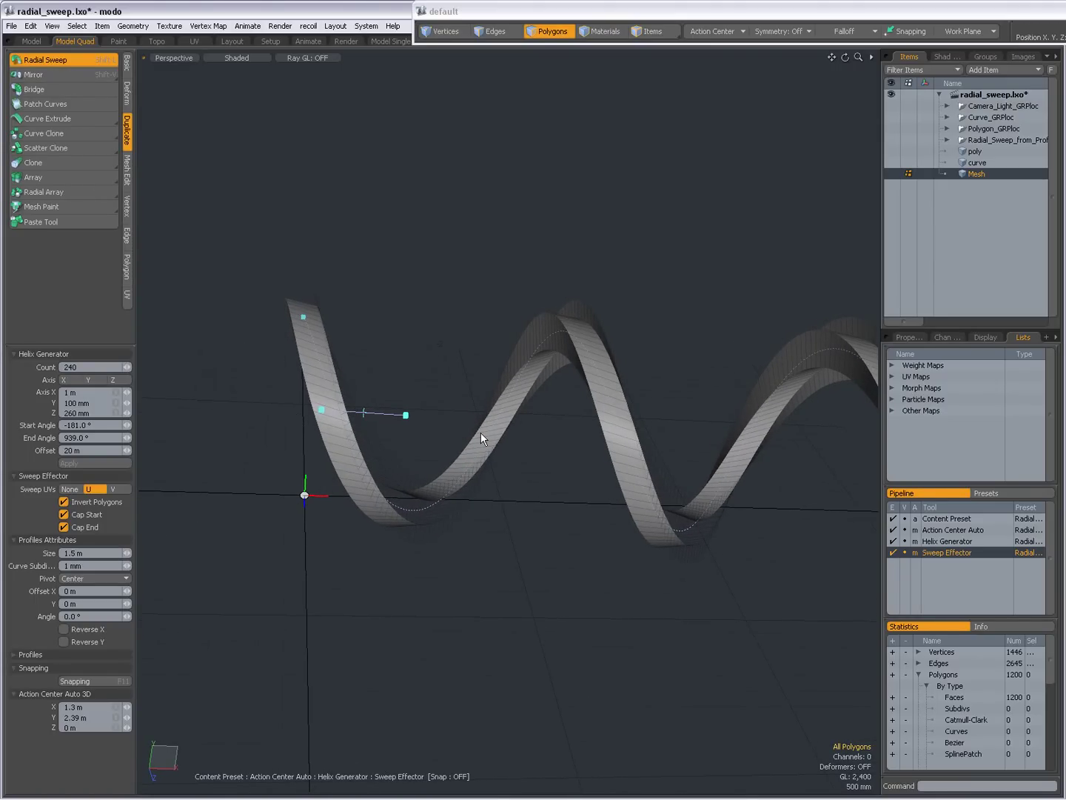
Step: Compare the helix with Invert Polygons off and on, then with Reverse X enabled
{"action": "left_click", "coordinate": [63, 503]}
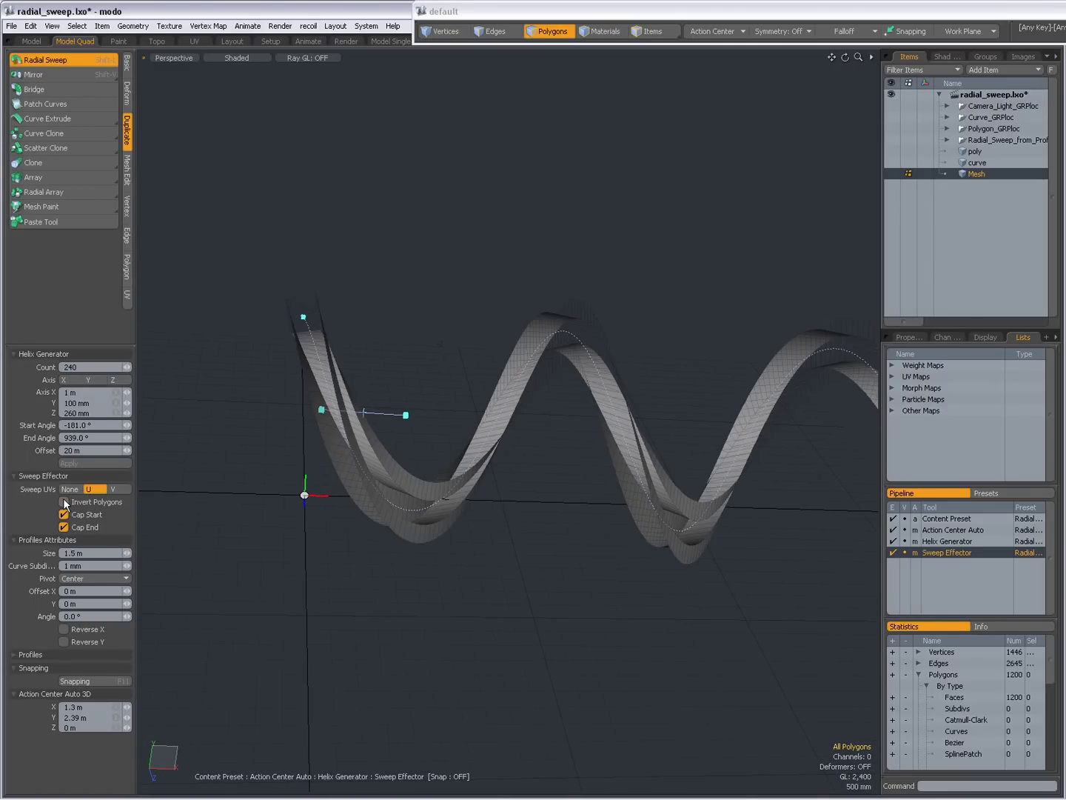
{"action": "left_click", "coordinate": [63, 503]}
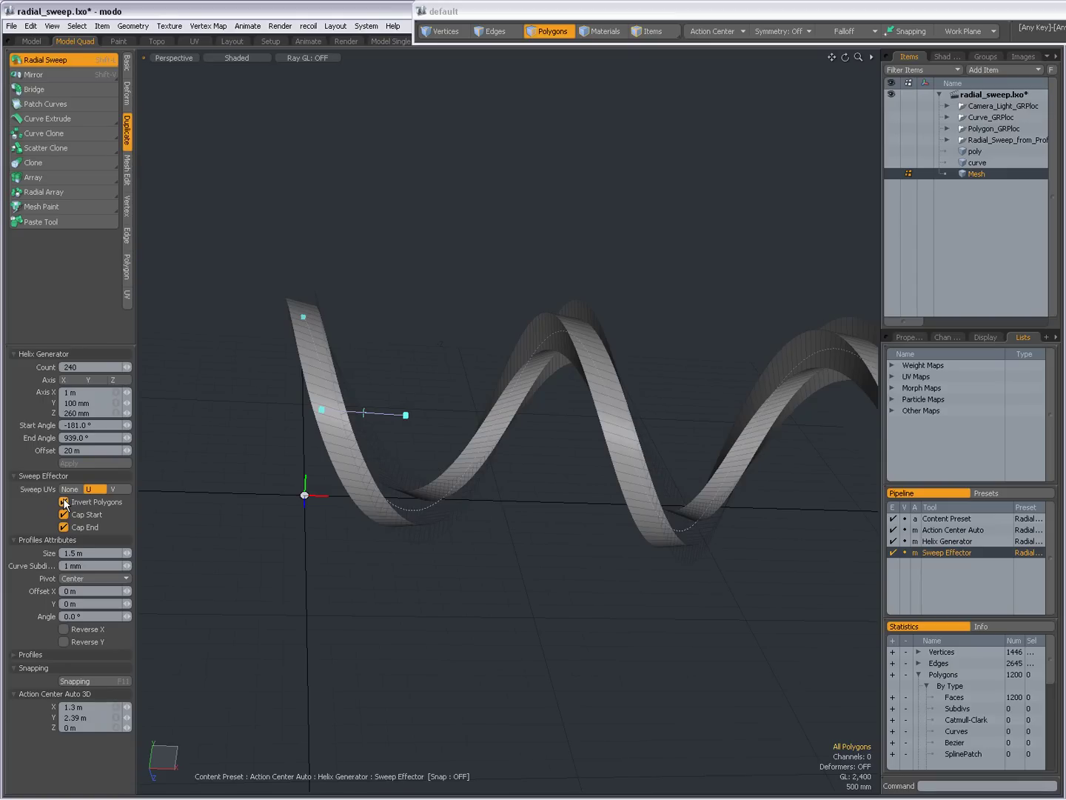
{"action": "left_click", "coordinate": [64, 502]}
{"action": "left_click", "coordinate": [64, 630]}
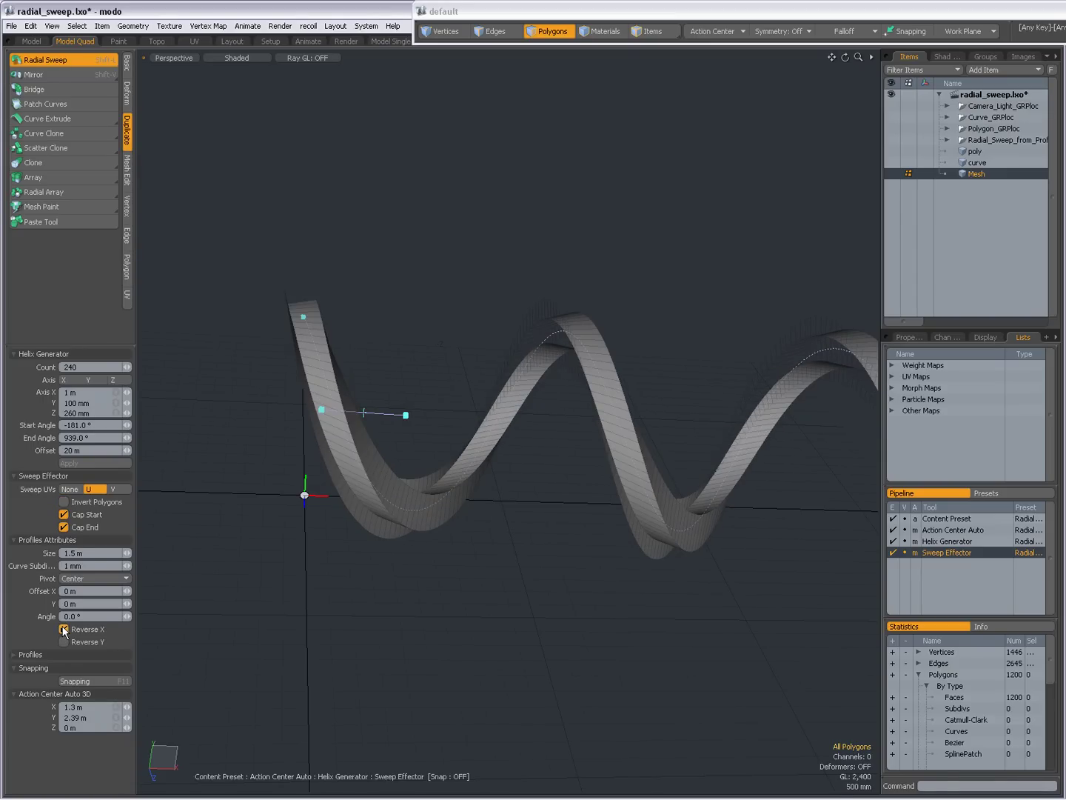
{"action": "left_click_drag", "start_coordinate": [346, 513], "coordinate": [222, 463], "text": "alt"}
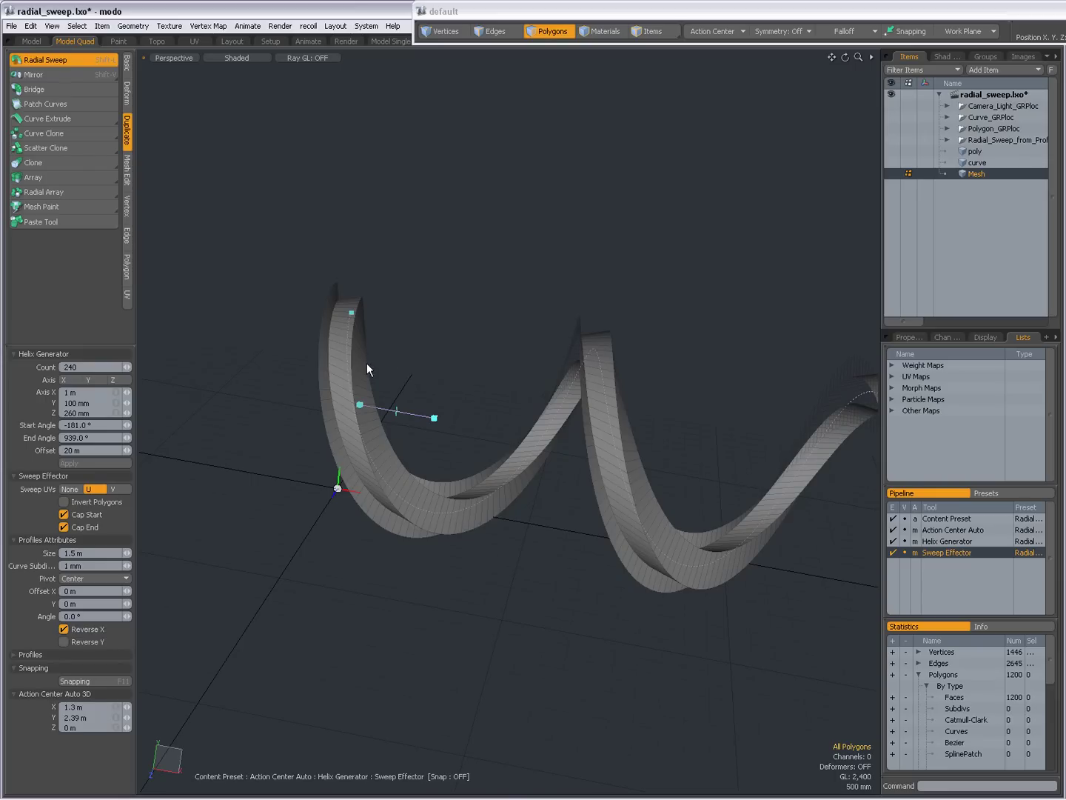
{"action": "left_click_drag", "start_coordinate": [346, 391], "coordinate": [423, 423], "text": "alt"}
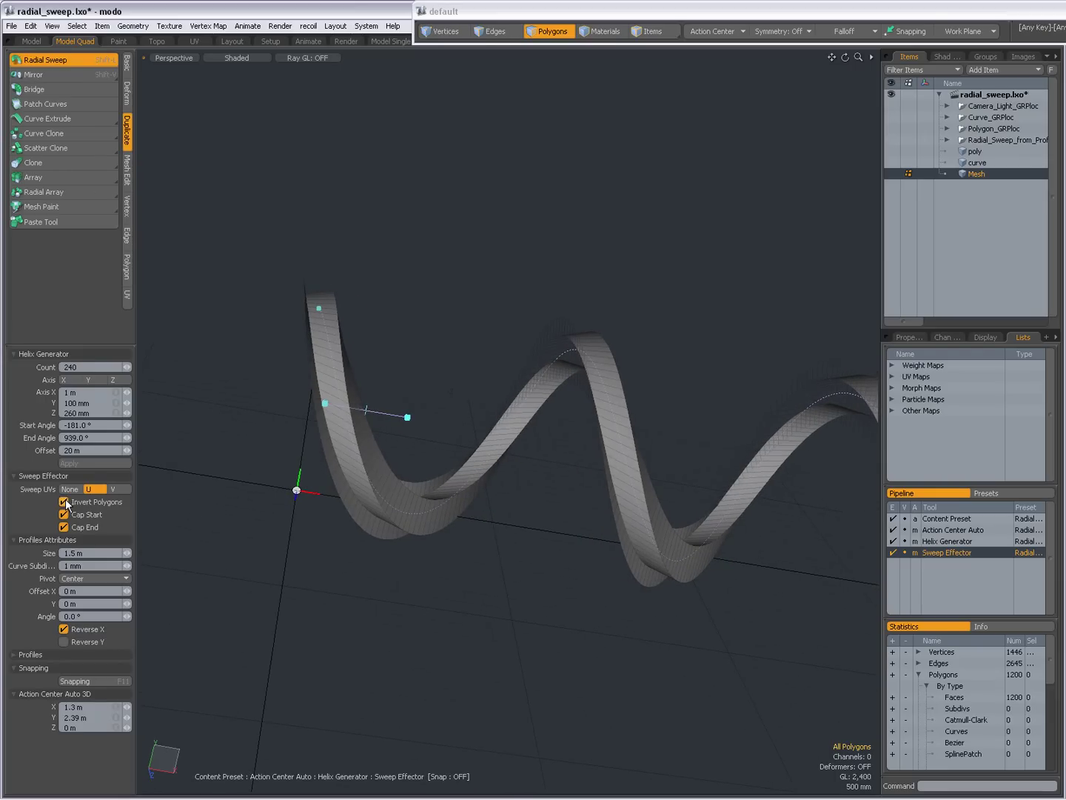
Step: Reverse the profile in Y instead of X with Invert Polygons on, and drop the Radial Sweep tool
{"action": "left_click", "coordinate": [63, 630]}
{"action": "left_click_drag", "start_coordinate": [296, 511], "coordinate": [258, 291], "text": "alt"}
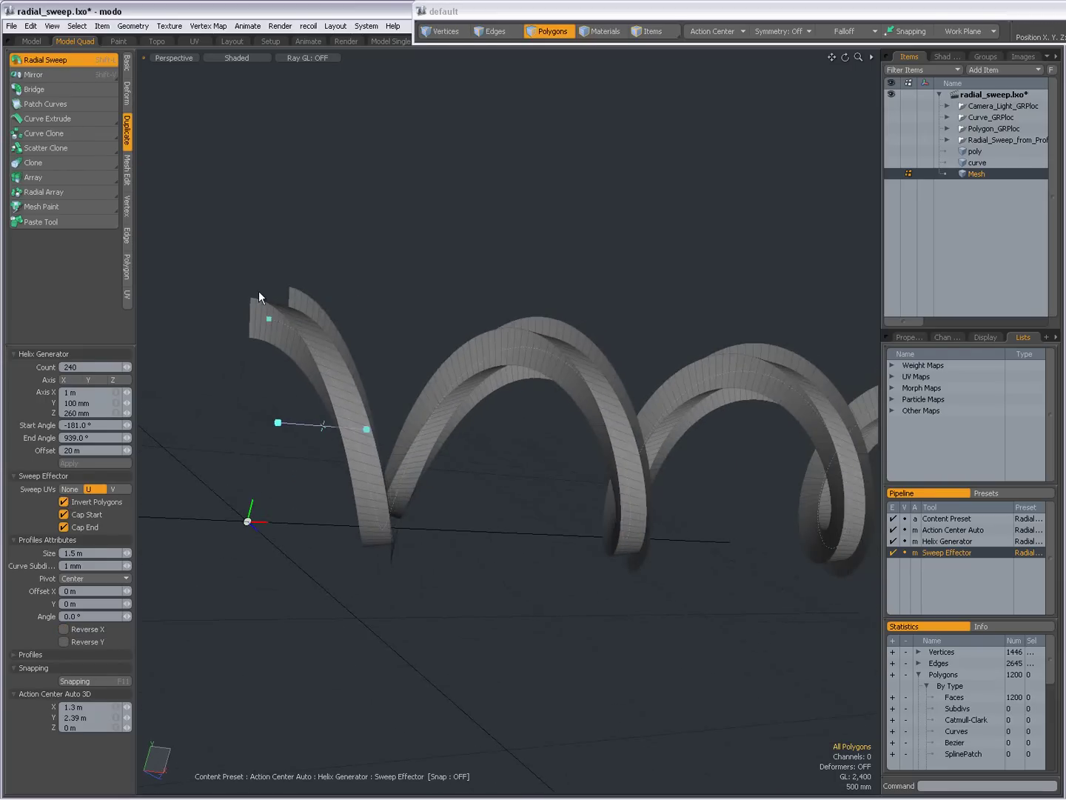
{"action": "left_click_drag", "start_coordinate": [316, 441], "coordinate": [415, 481], "text": "alt"}
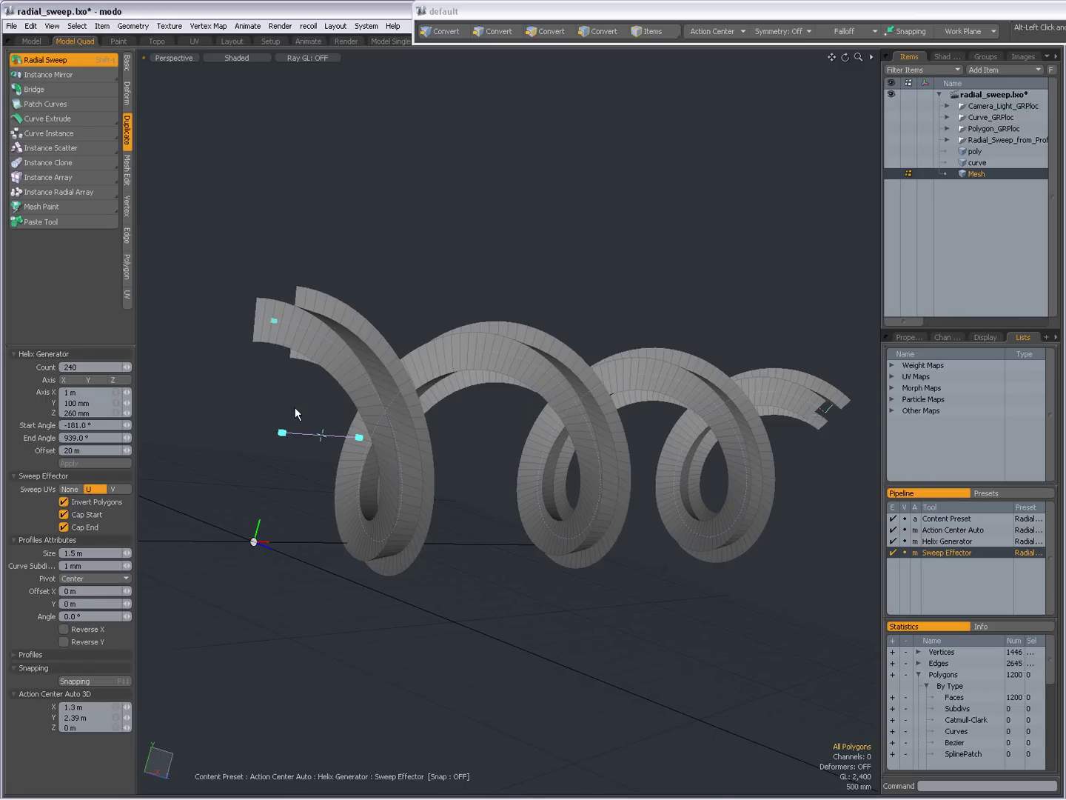
{"action": "left_click_drag", "start_coordinate": [723, 474], "coordinate": [383, 474], "text": "alt"}
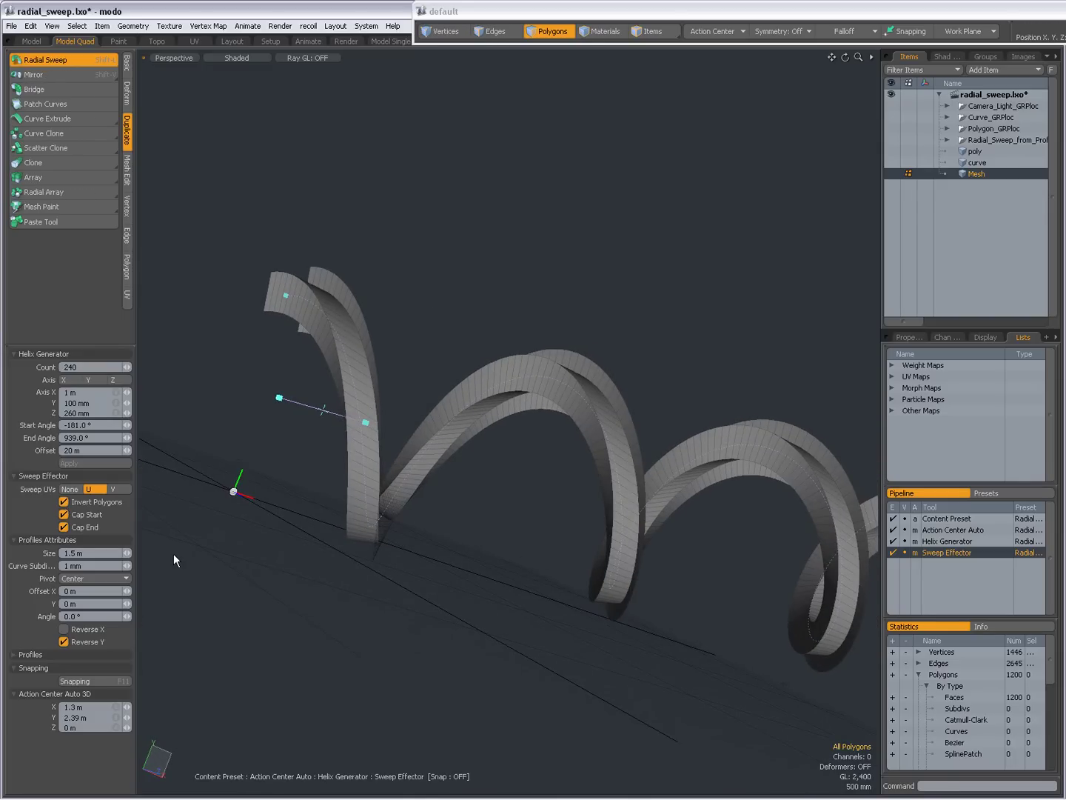
{"action": "left_click_drag", "start_coordinate": [444, 419], "coordinate": [539, 557], "text": "alt"}
{"action": "key", "text": "space"}
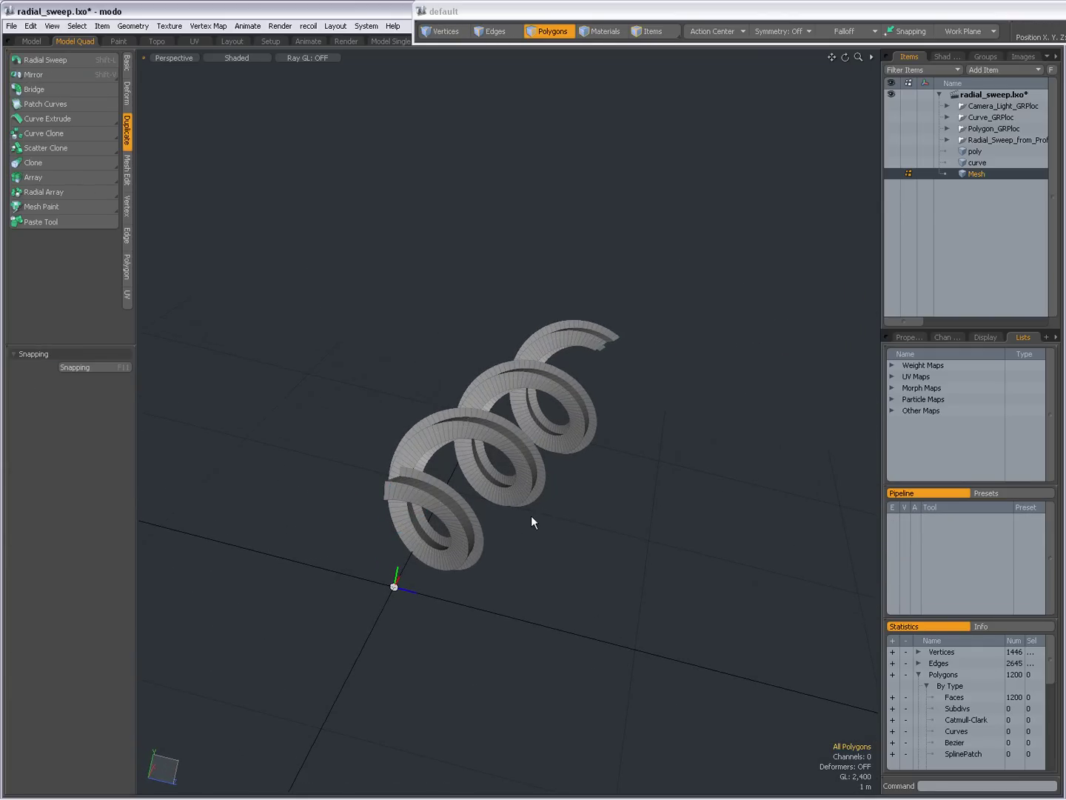
Step: Show the Camera_Light_GRPloc, Curve_GRPloc and Polygon_GRPloc groups, and deselect the Mesh item so its helix is hidden
{"action": "left_click", "coordinate": [895, 109]}
{"action": "left_click", "coordinate": [894, 118]}
{"action": "left_click", "coordinate": [892, 128]}
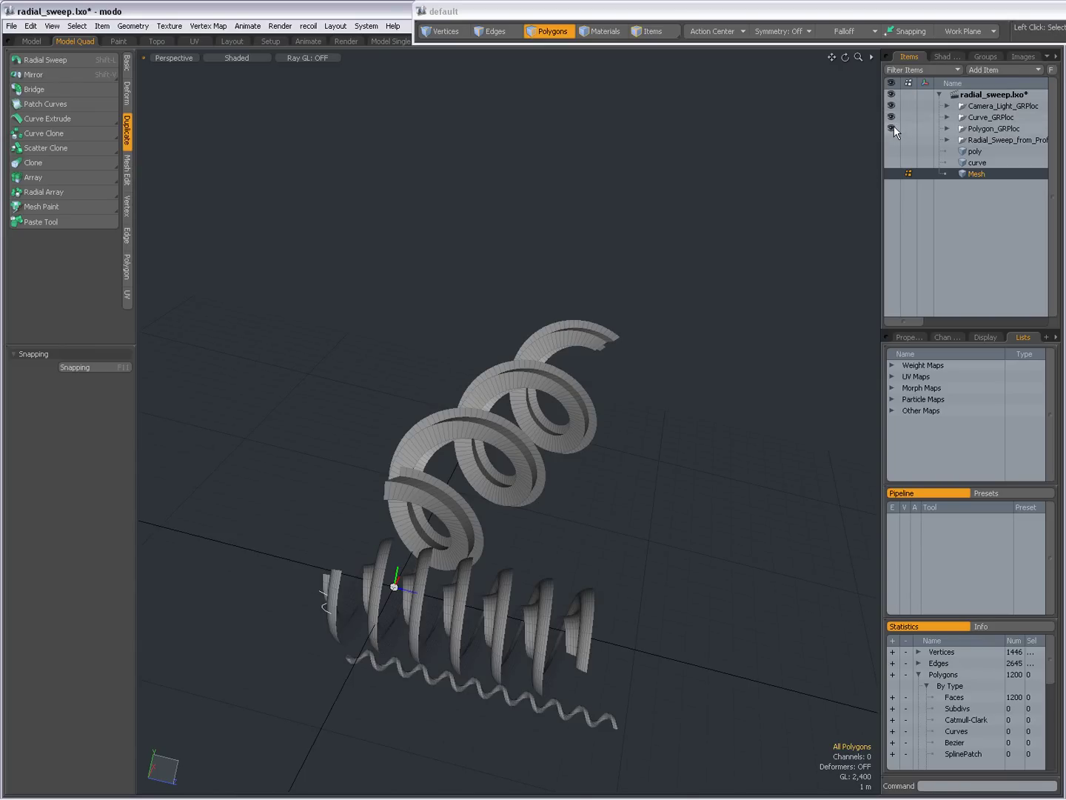
{"action": "left_click", "coordinate": [970, 171], "text": "ctrl"}
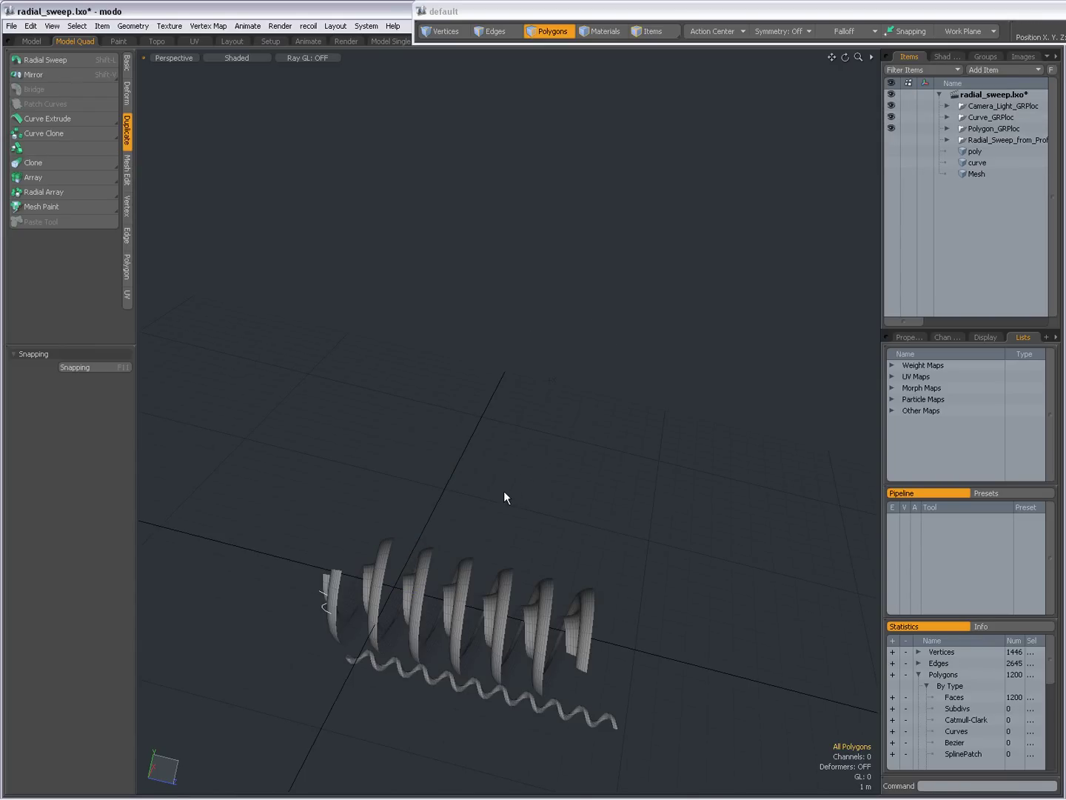
{"action": "key", "text": "a"}
{"action": "left_click_drag", "start_coordinate": [502, 508], "coordinate": [726, 461], "text": "alt"}
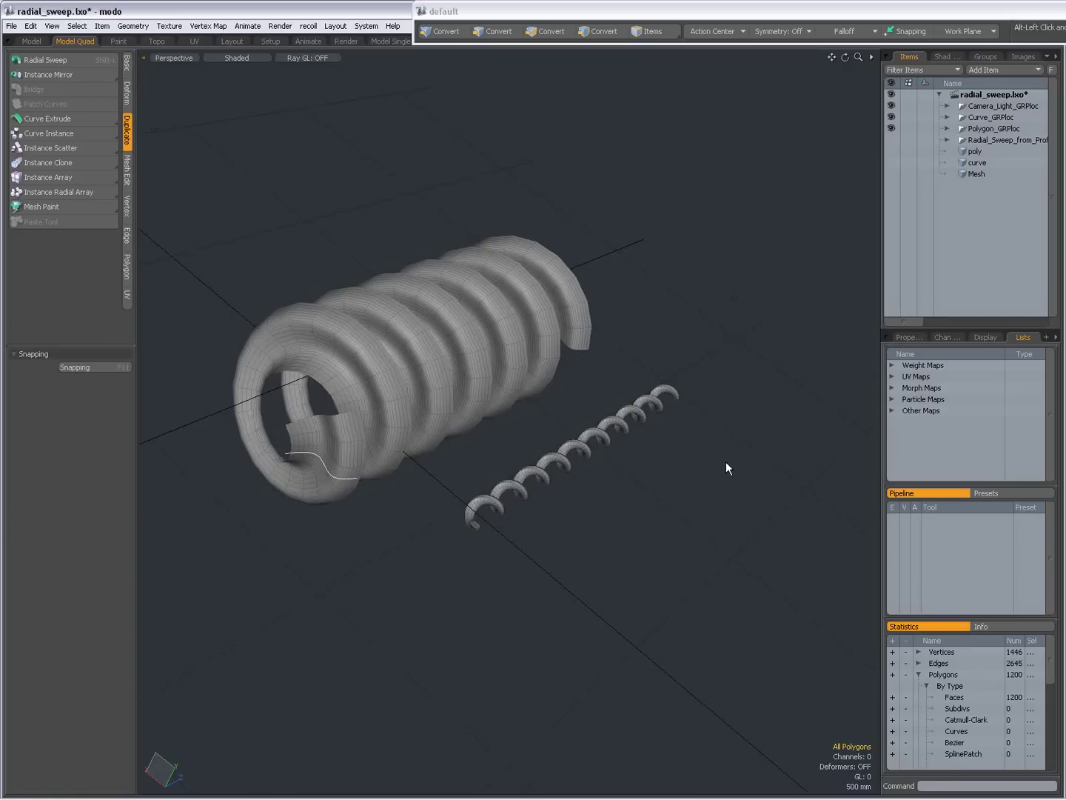
Step: Show the Radial_Sweep_from_Prof group and examine its helix beside the curve and polygon helices
{"action": "left_click", "coordinate": [890, 140]}
{"action": "left_click_drag", "start_coordinate": [474, 443], "coordinate": [390, 563], "text": "alt"}
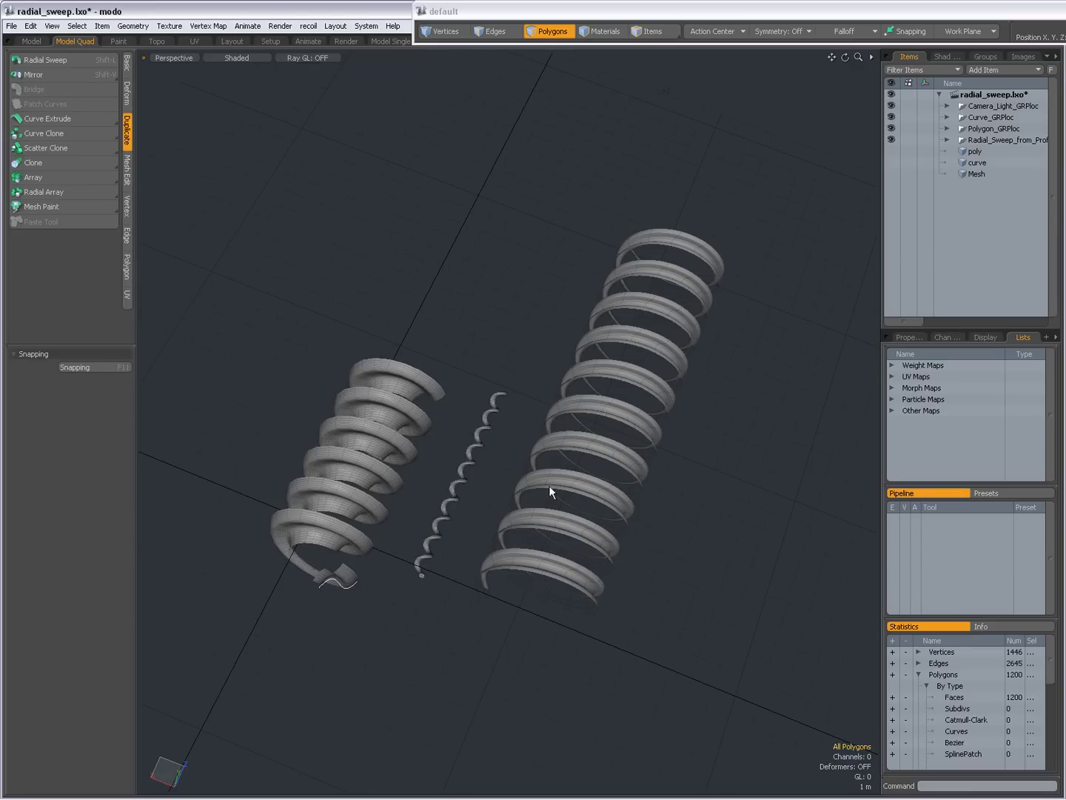
{"action": "left_click_drag", "start_coordinate": [441, 571], "coordinate": [486, 428], "text": "alt"}
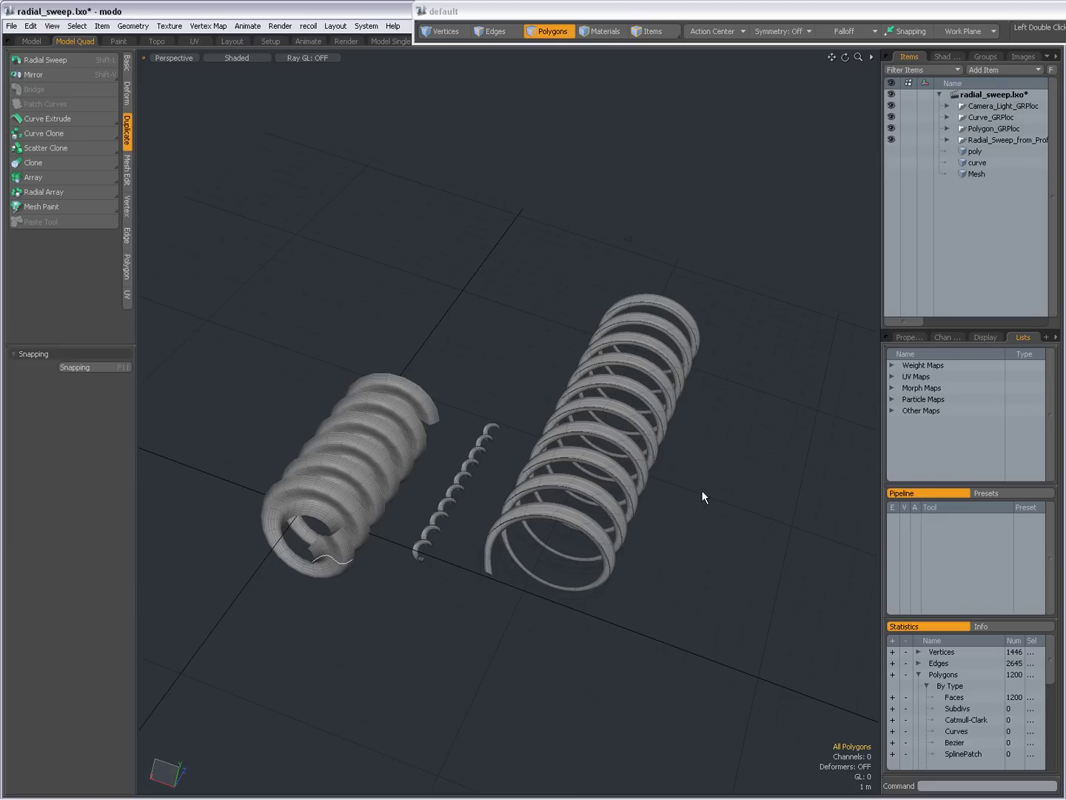
{"action": "left_click_drag", "start_coordinate": [681, 454], "coordinate": [548, 485], "text": "alt"}
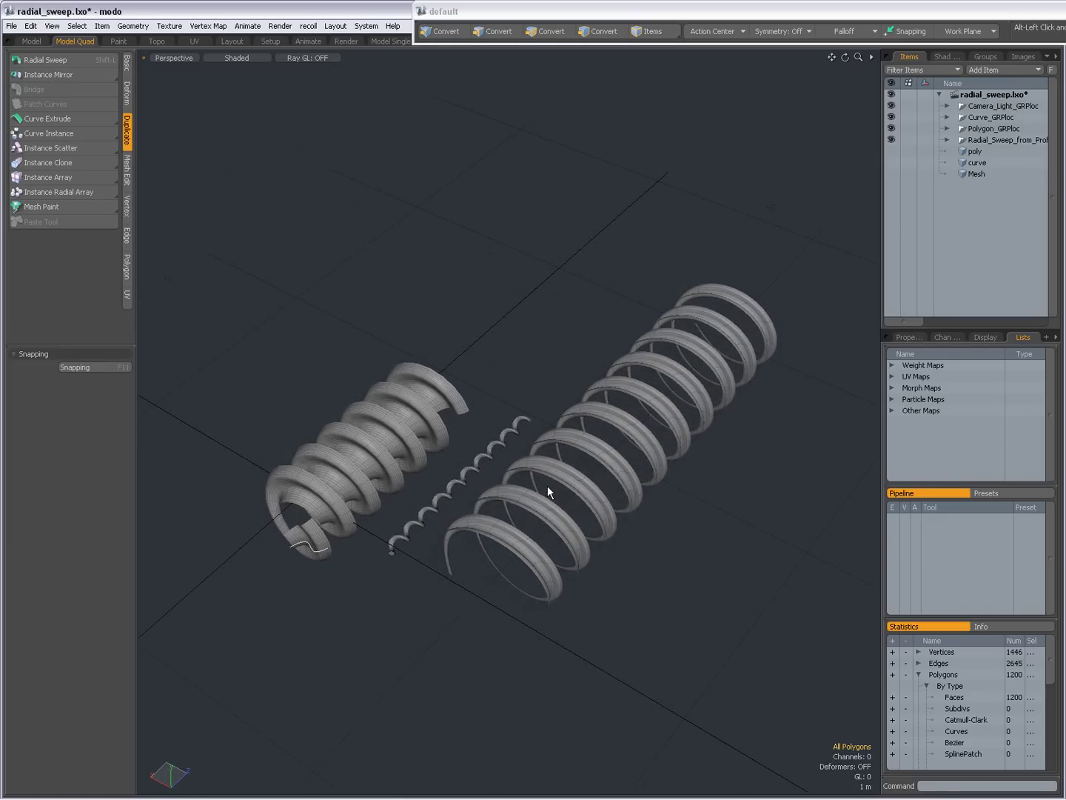
Step: Switch to the Radial Sweep notes in WordPad
{"action": "key", "text": "alt+Tab"}
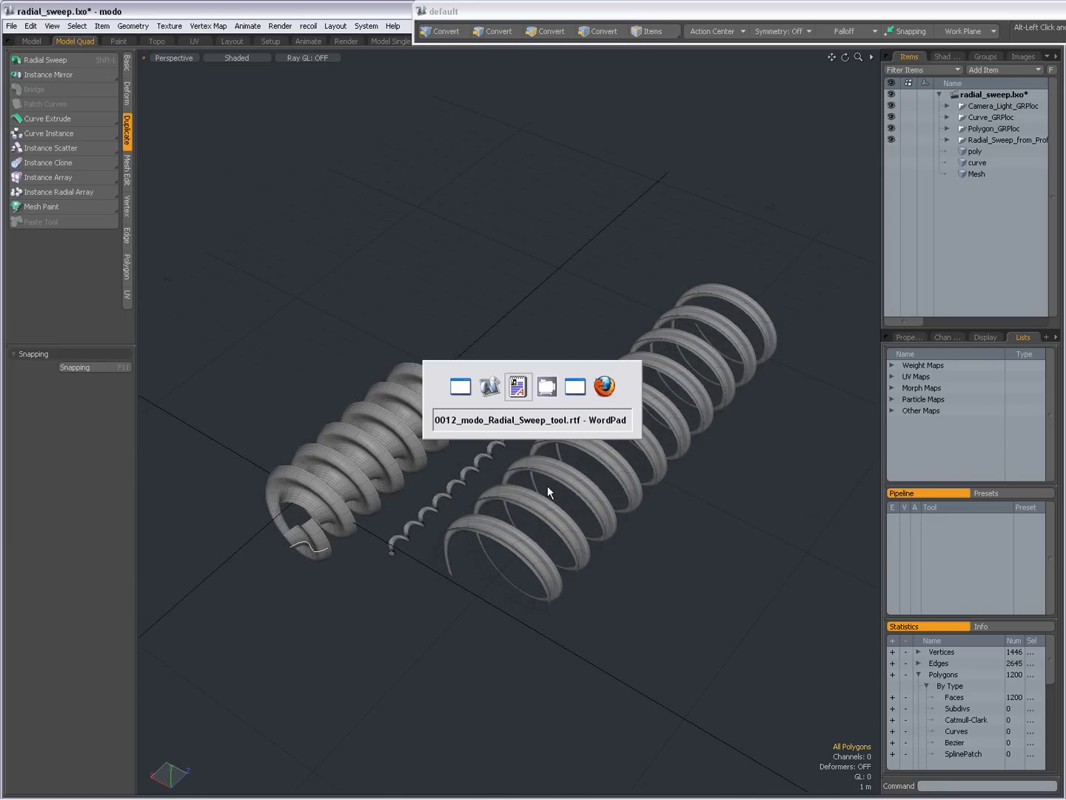